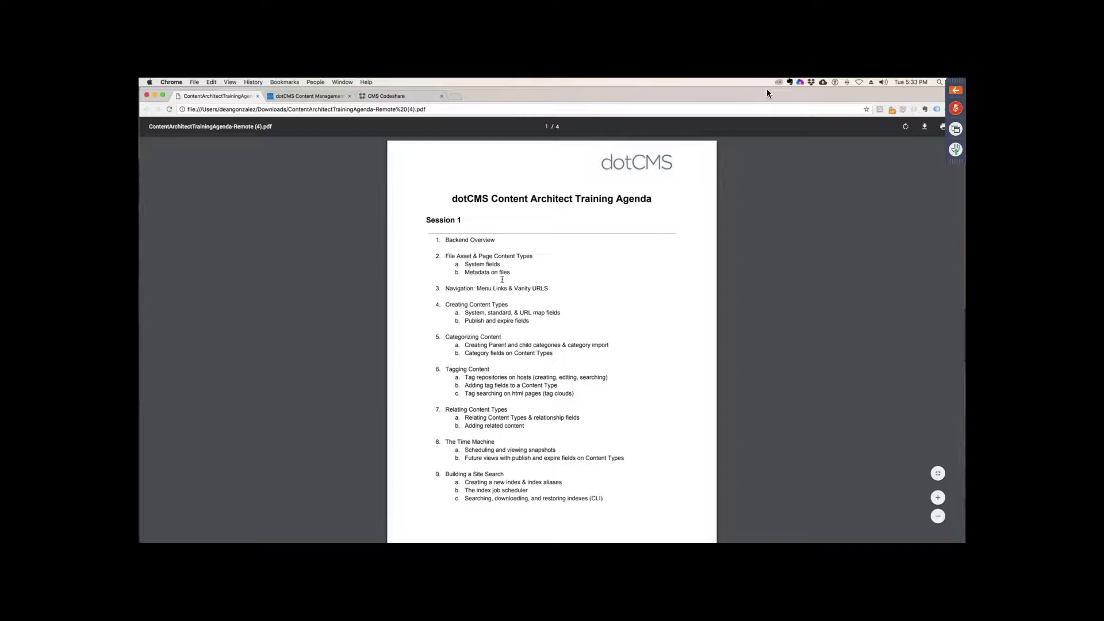
Switch from the training agenda to the dotCMS admin and list only the content types of type File
left_click_drag(508, 305, 448, 307)
left_click(312, 97)
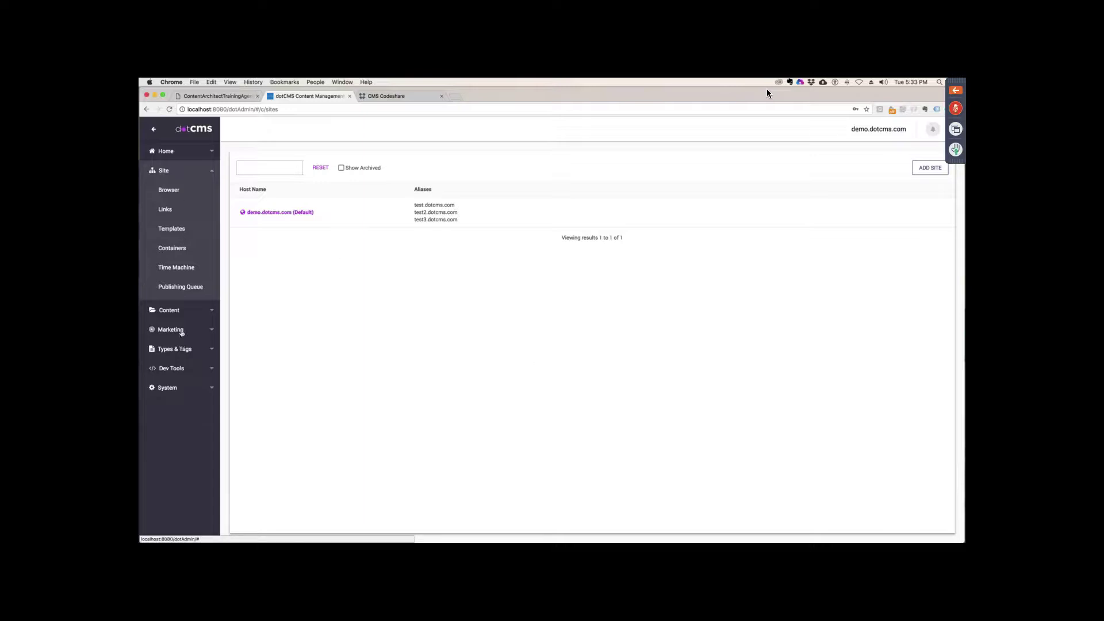
left_click(169, 171)
left_click(172, 229)
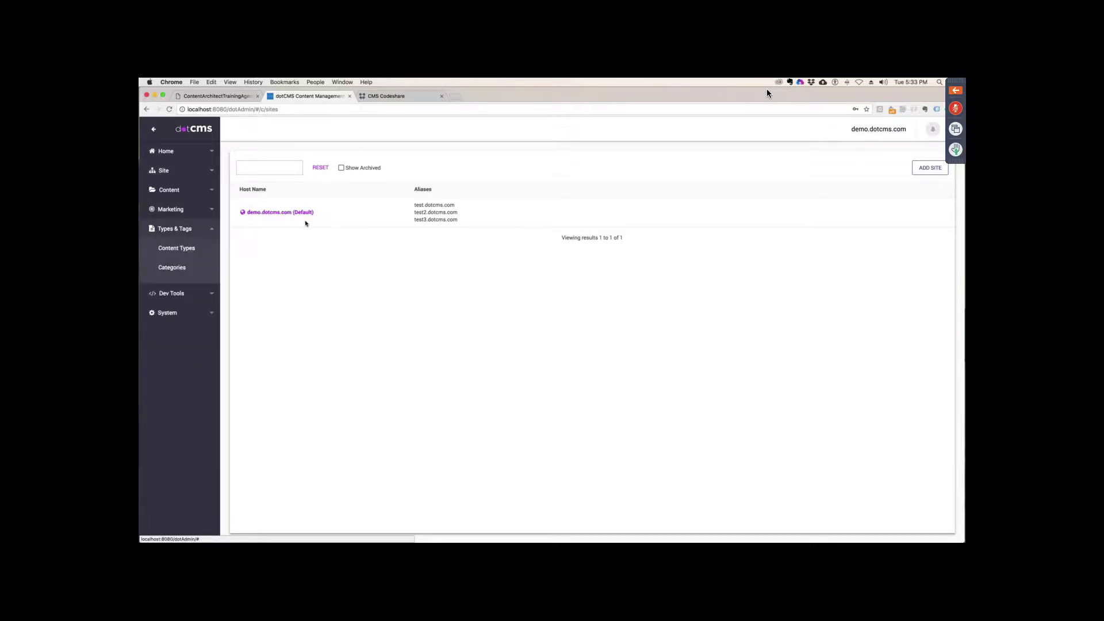
left_click(176, 250)
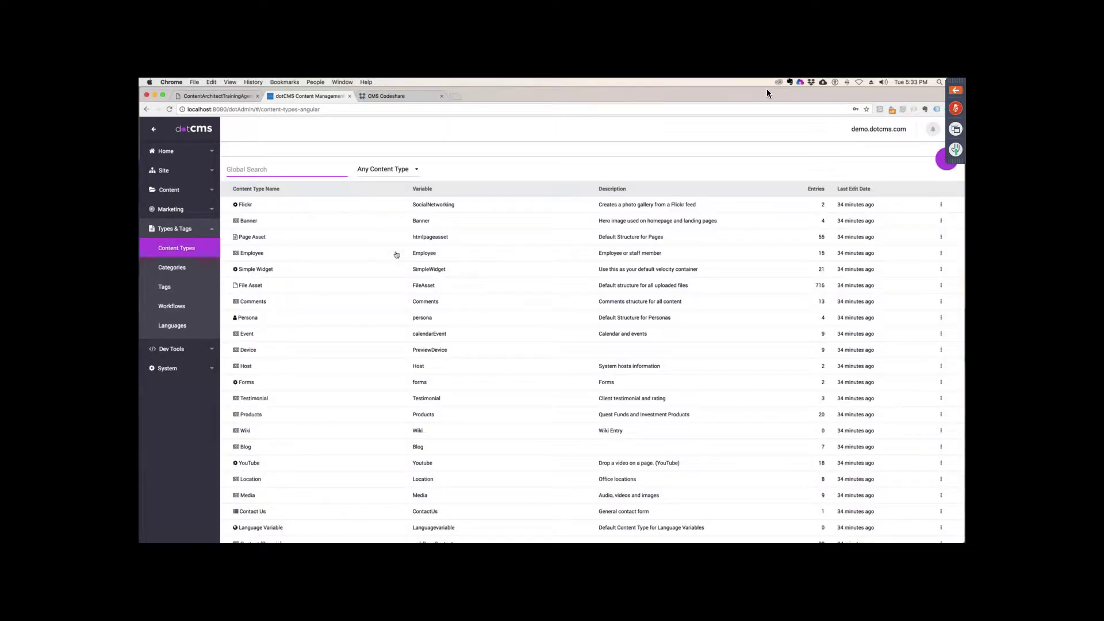
left_click(402, 170)
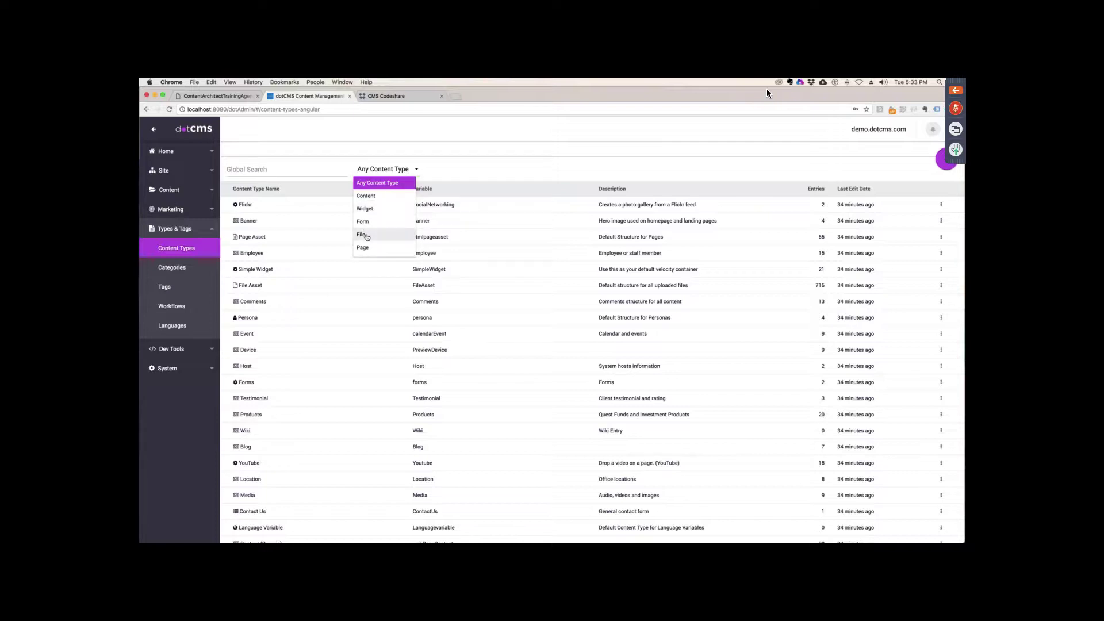
left_click(386, 238)
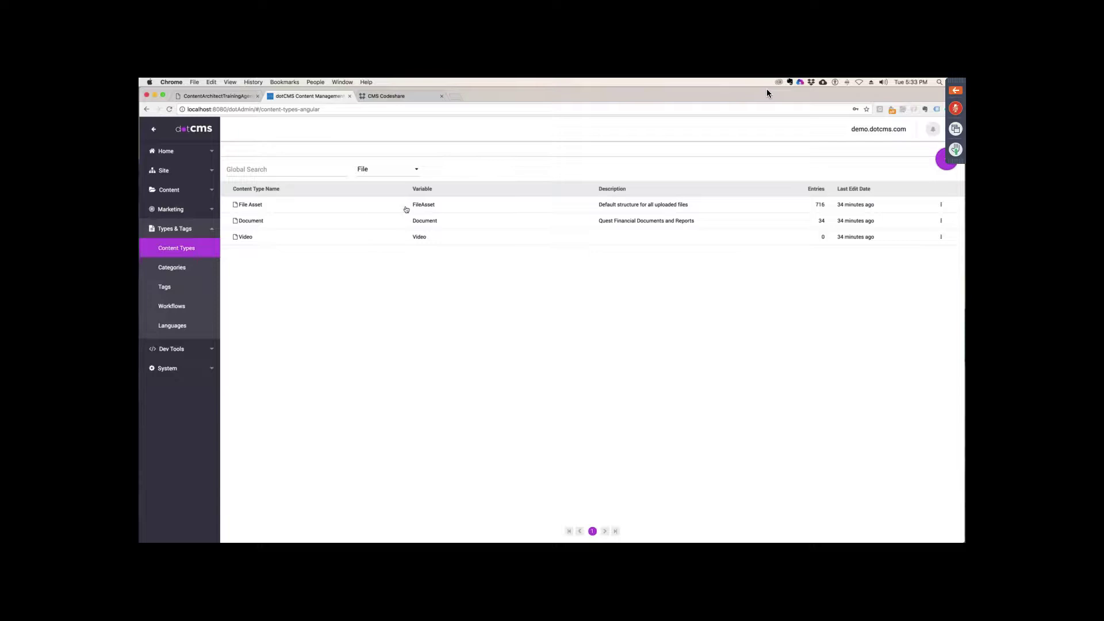
Open the Video content type and review its fields and the field components available for it
left_click(254, 238)
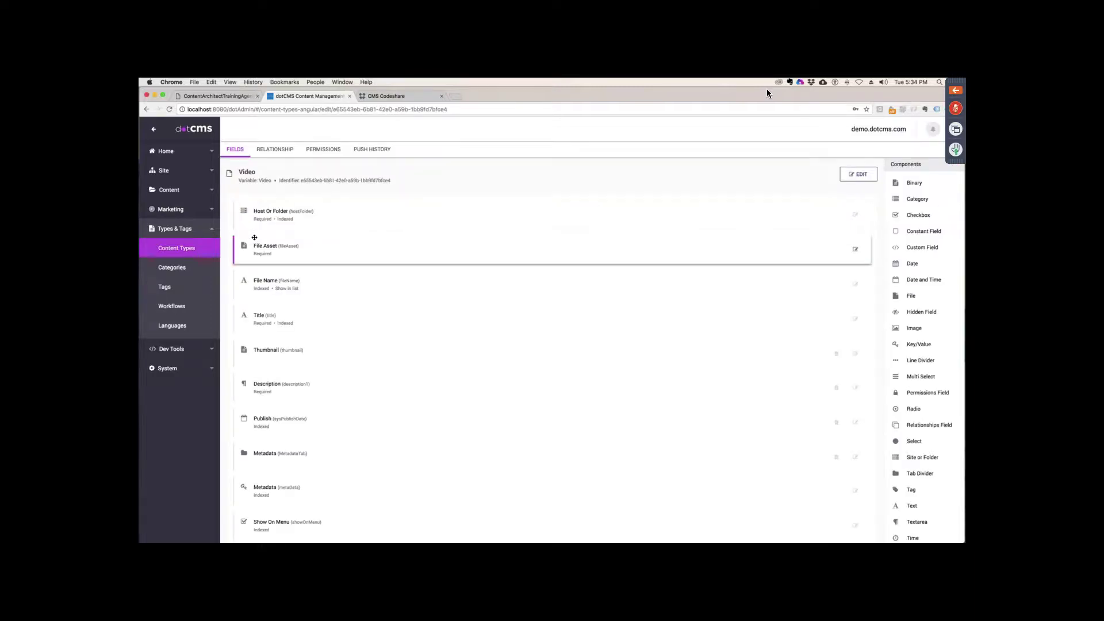
scroll(453, 320, "down", 1)
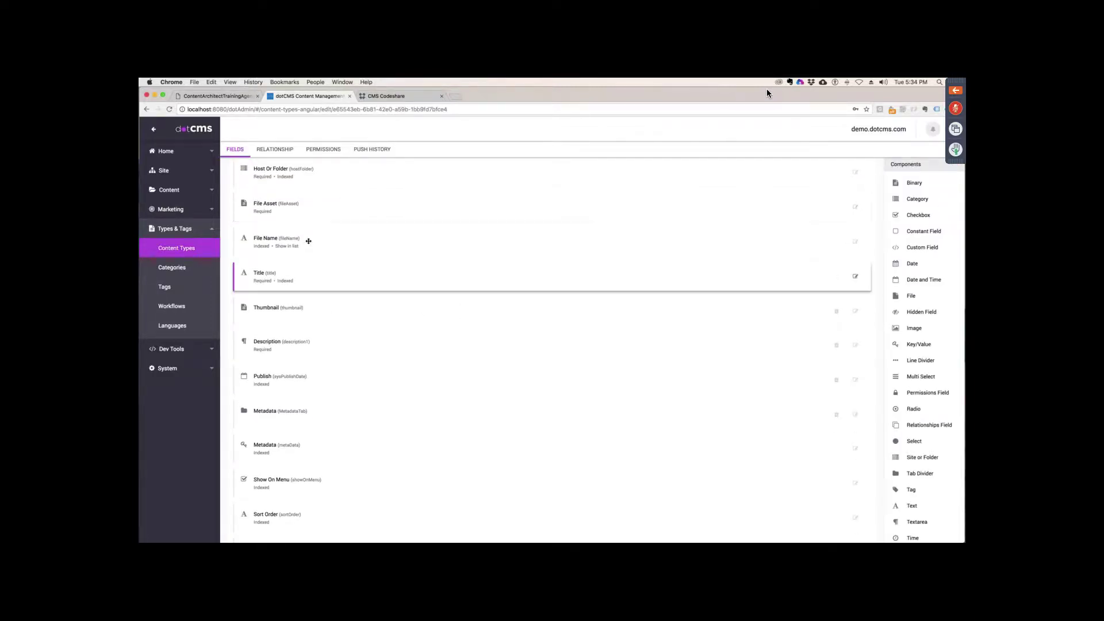
scroll(290, 311, "down", 1)
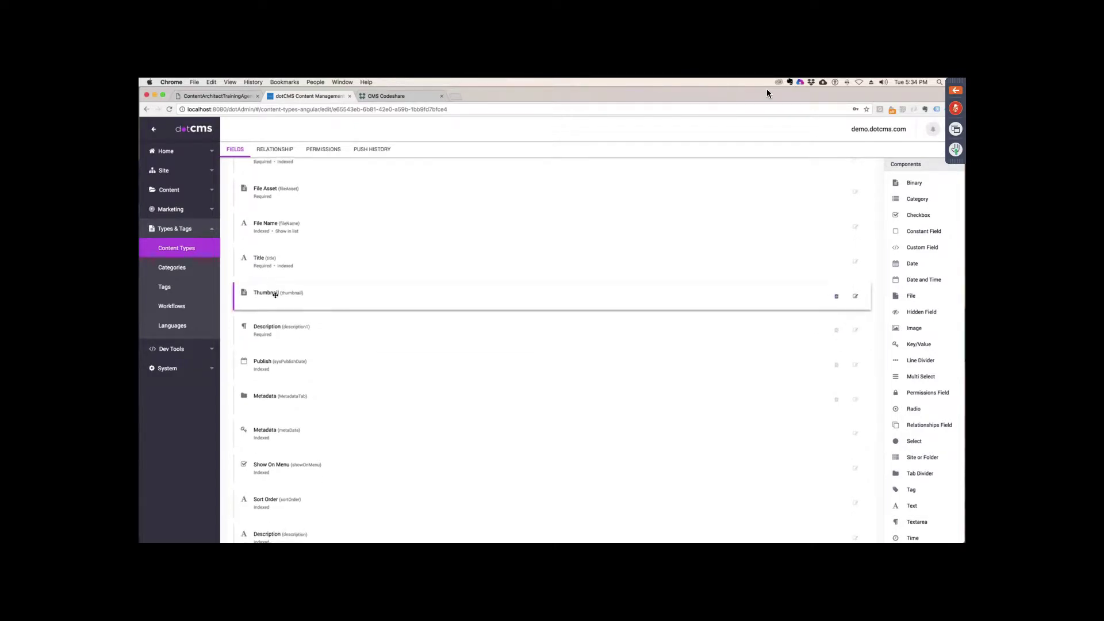
scroll(277, 295, "down", 3)
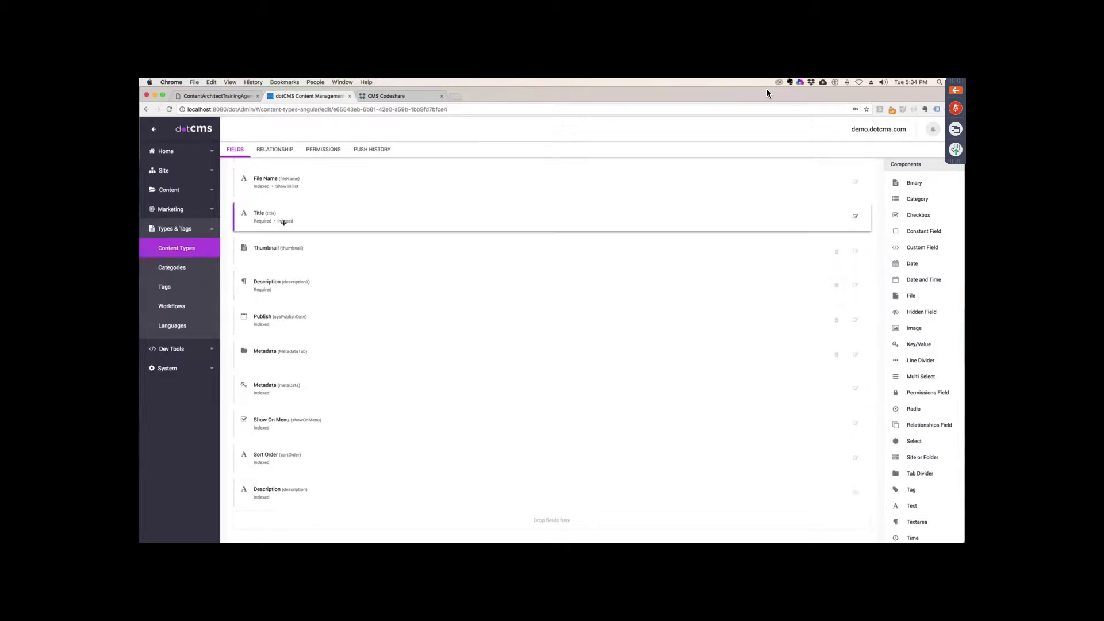
scroll(334, 496, "up", 4)
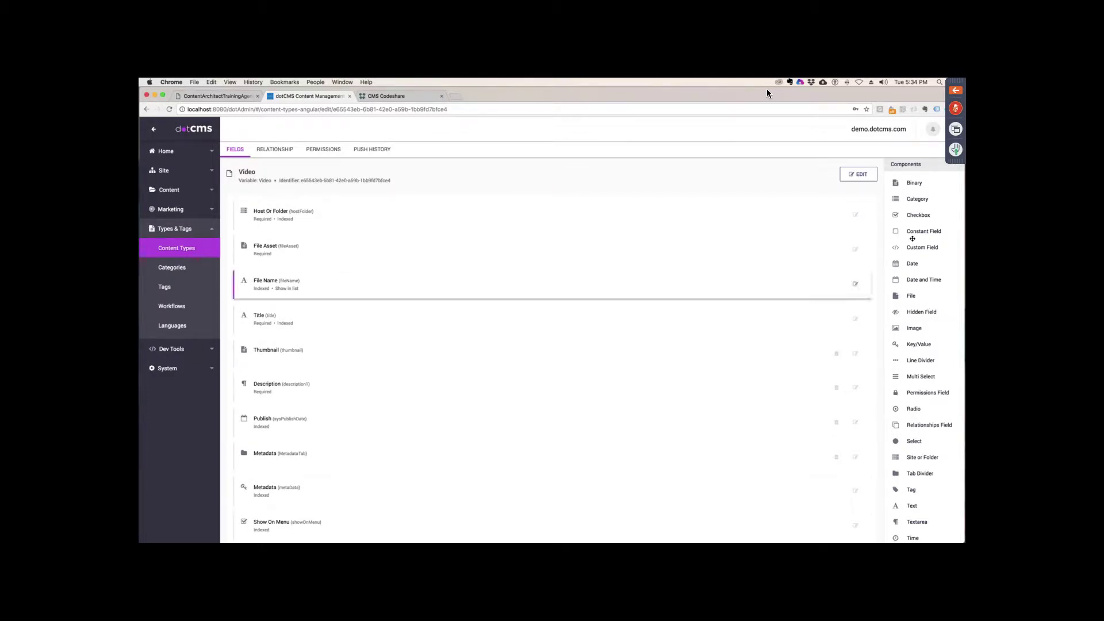
scroll(941, 326, "down", 1)
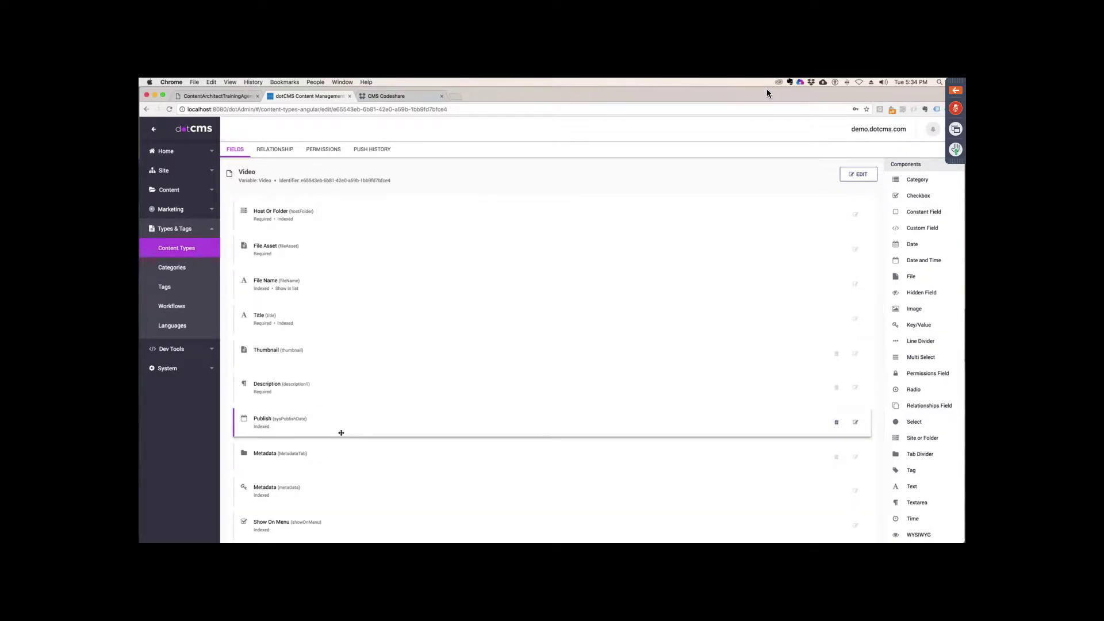
Return to the content types, filter them to File again, and review the fields of the Document content type
left_click(146, 109)
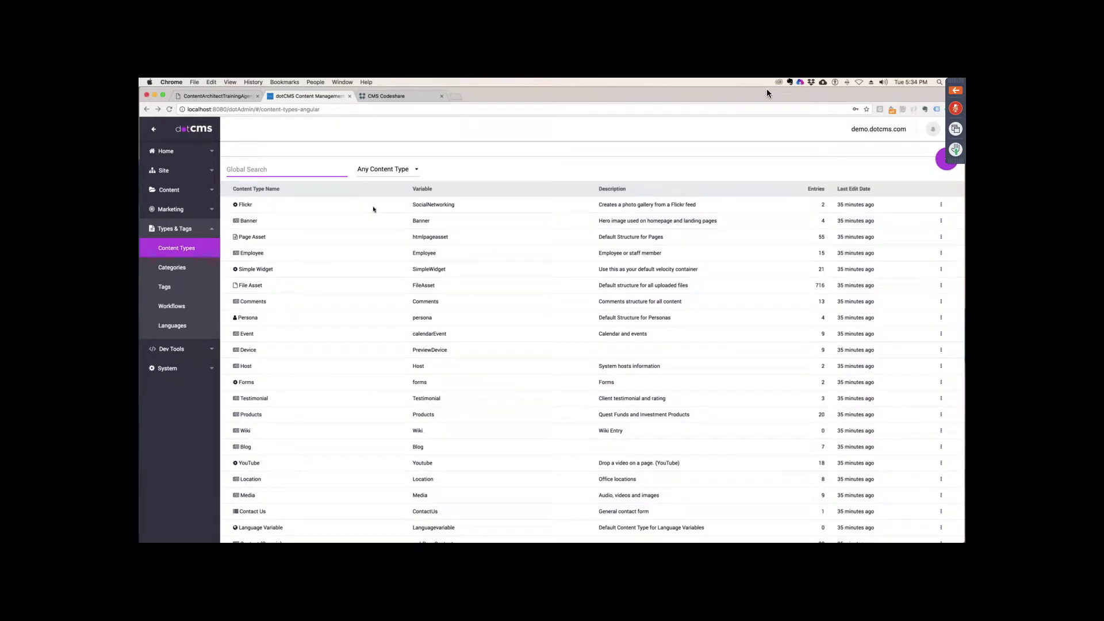
left_click(407, 170)
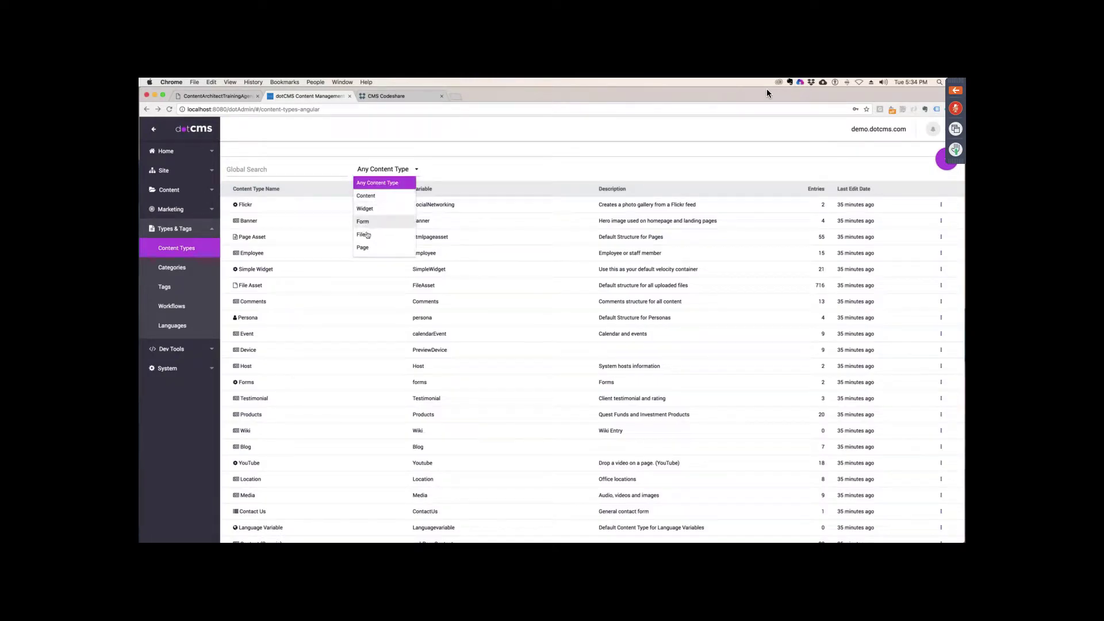
left_click(362, 235)
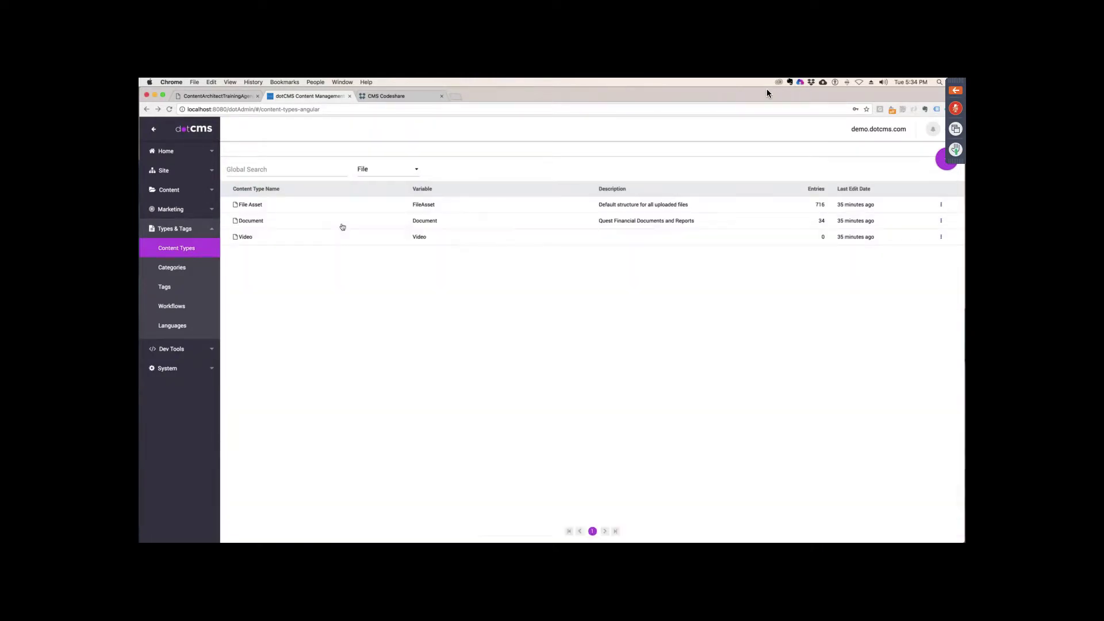
left_click(251, 222)
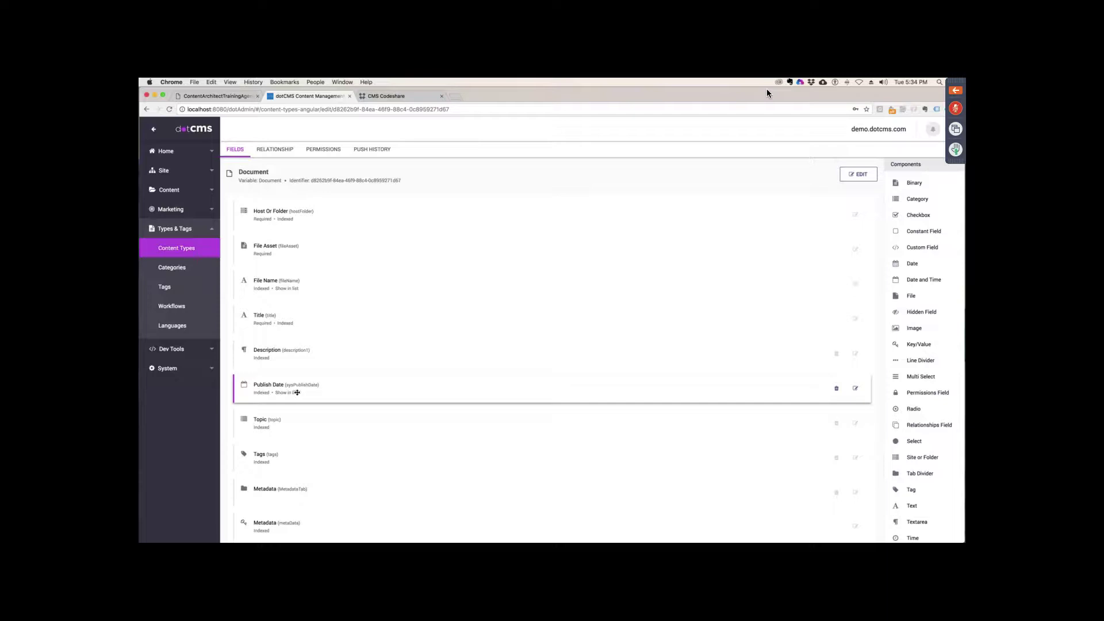
scroll(292, 380, "down", 3)
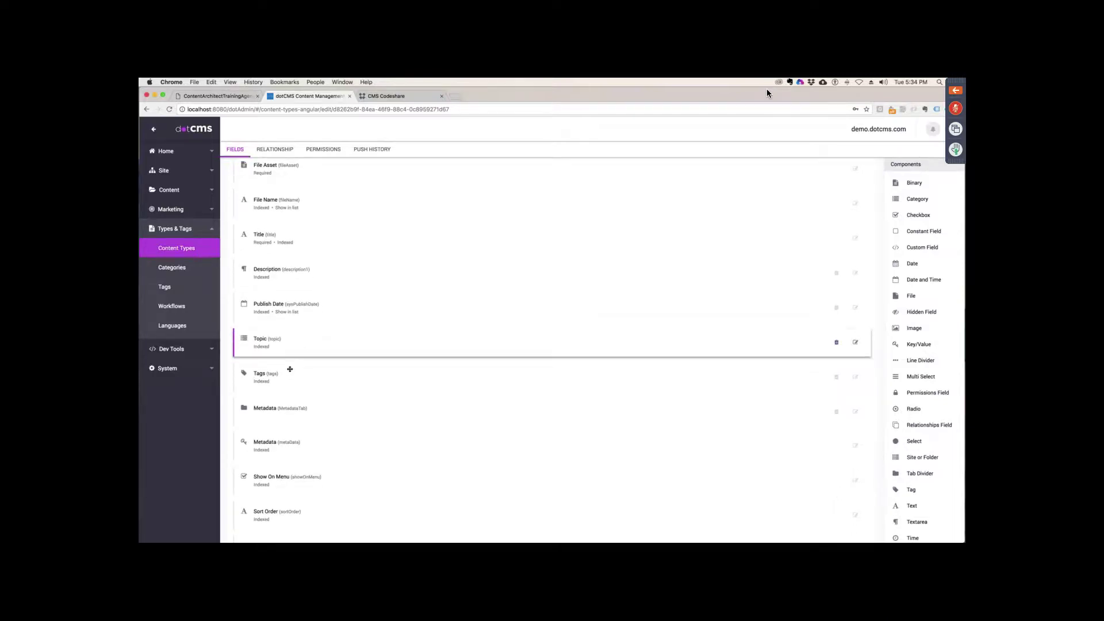
scroll(291, 339, "down", 2)
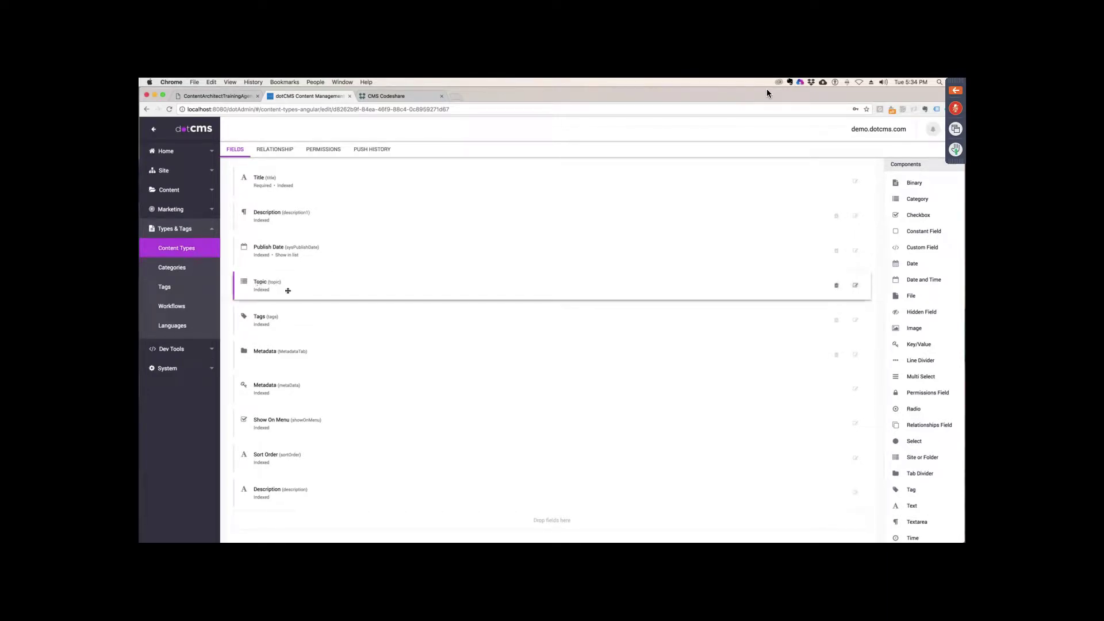
Inspect the settings of the Document type's Topic category field and close them without changes
left_click(272, 284)
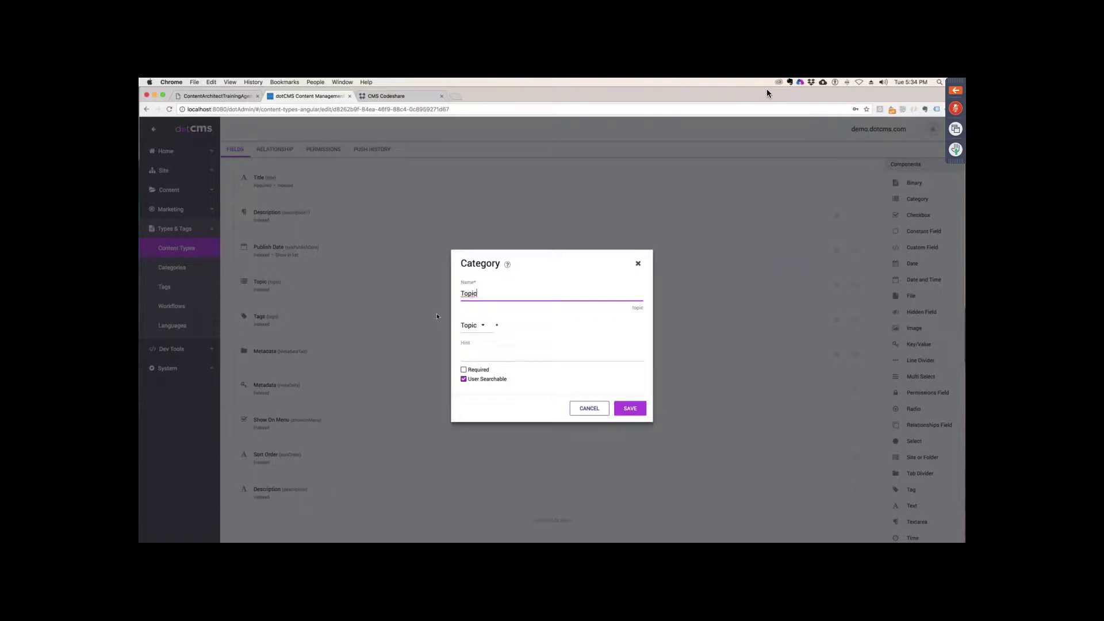
left_click(638, 266)
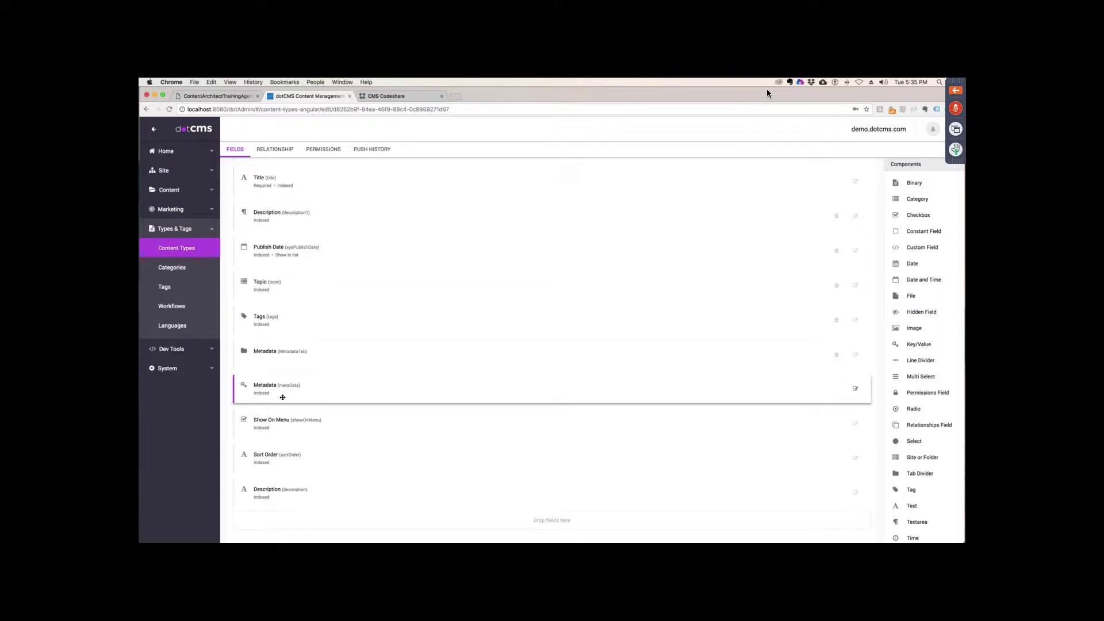
scroll(345, 415, "up", 5)
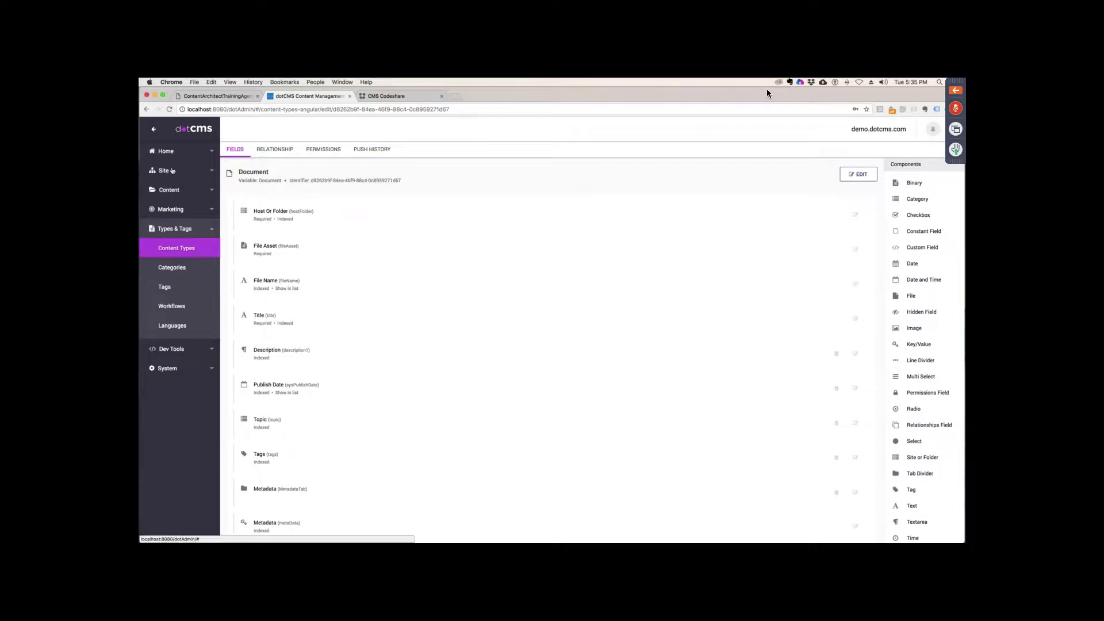
In the site browser, add a folder titled Training at the root of demo.dotcms.com, shown on the menu, and save it
left_click(172, 174)
left_click(169, 190)
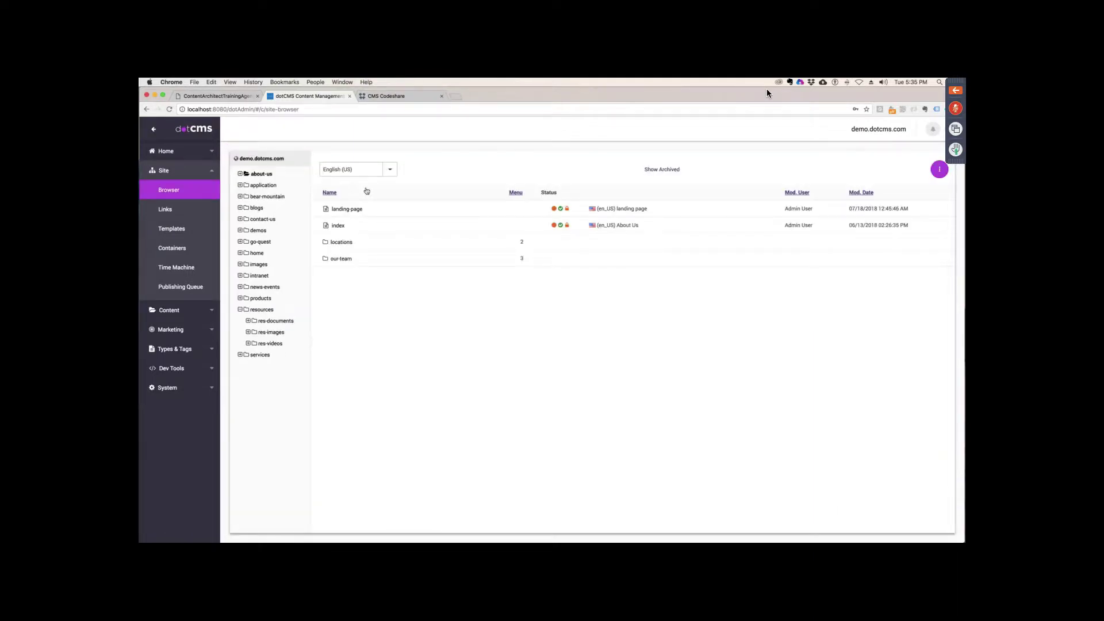
right_click(257, 159)
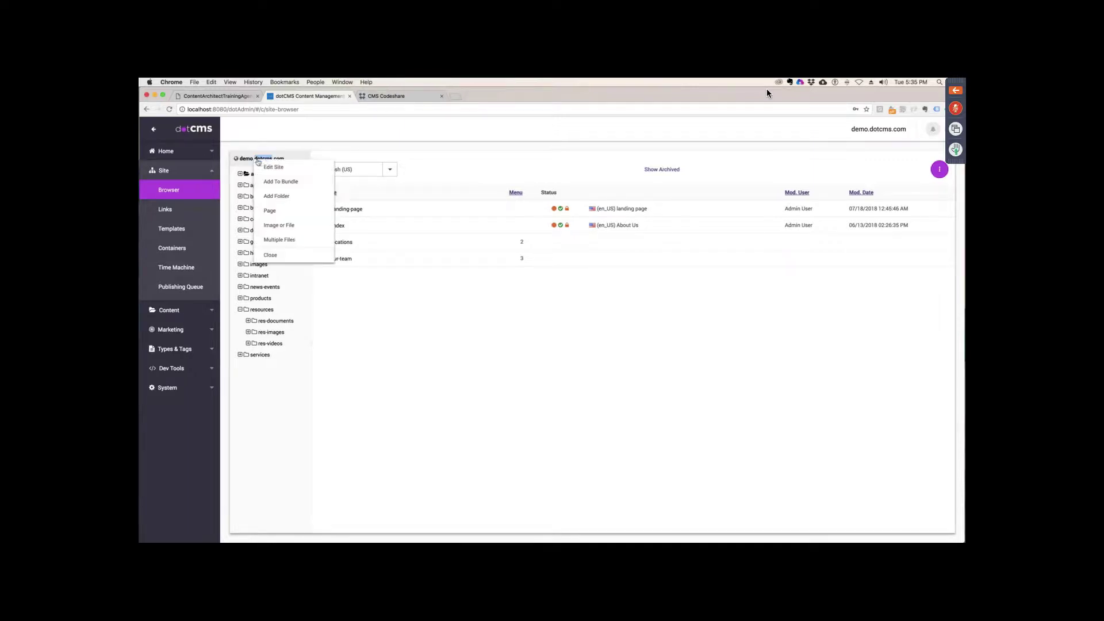
left_click(278, 196)
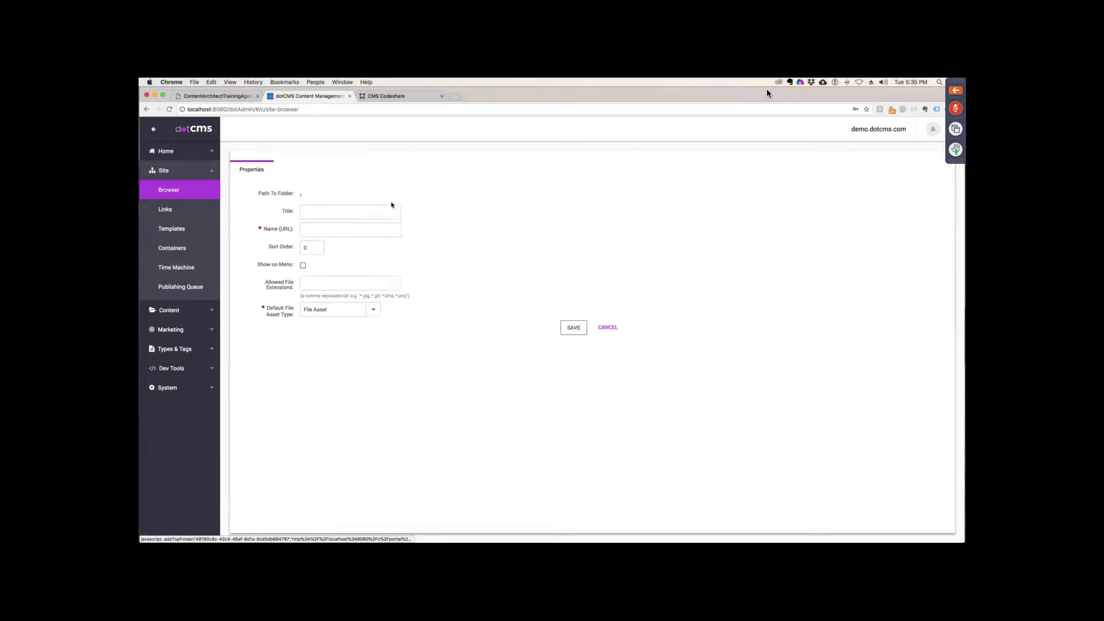
type("Training")
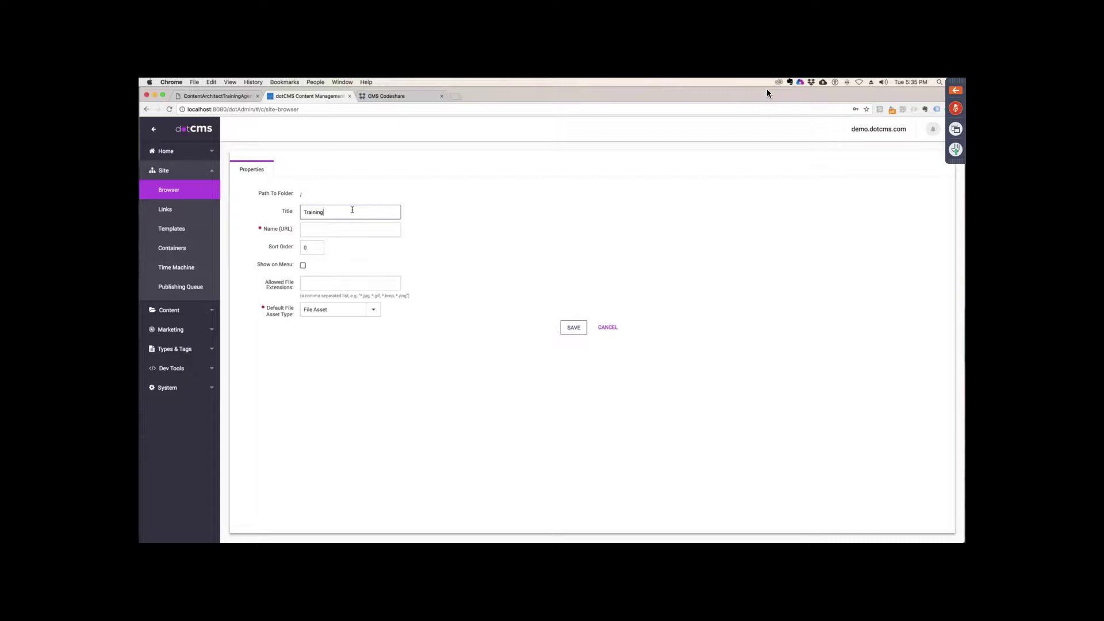
key("Tab")
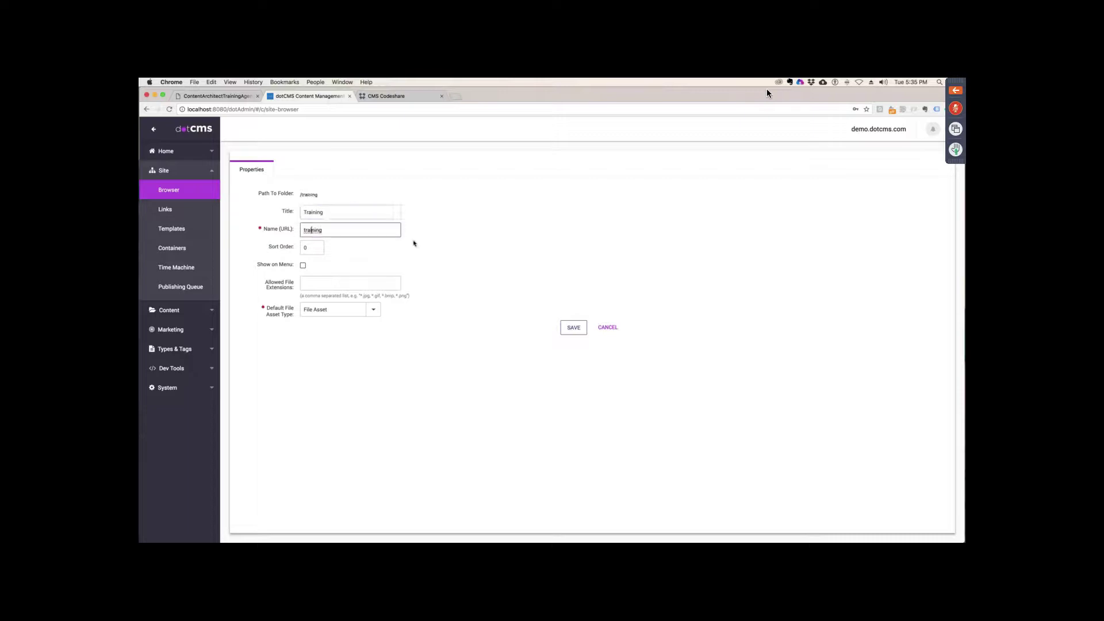
left_click(305, 266)
left_click(574, 328)
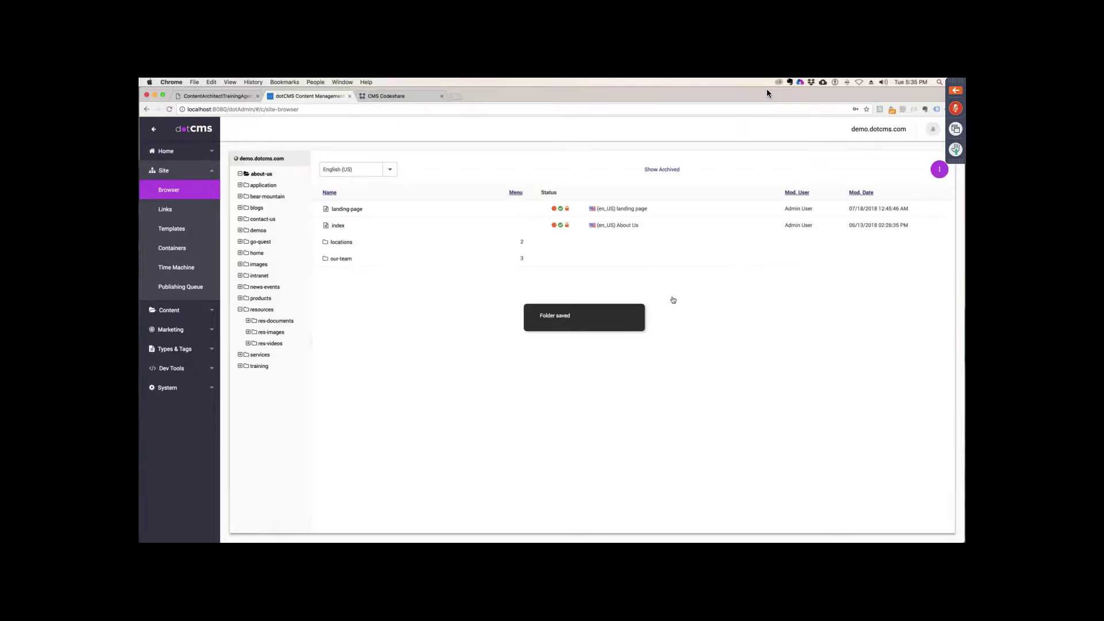
Preview the site's root index page to check its navigation for Training, and return to the site browser
left_click(259, 366)
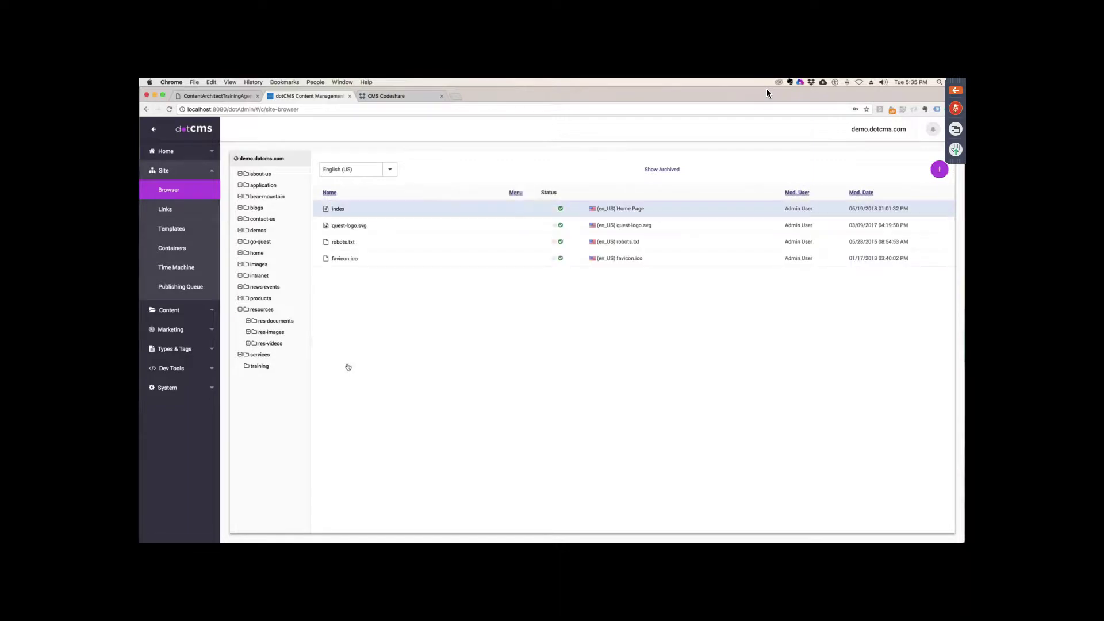
double_click(437, 217)
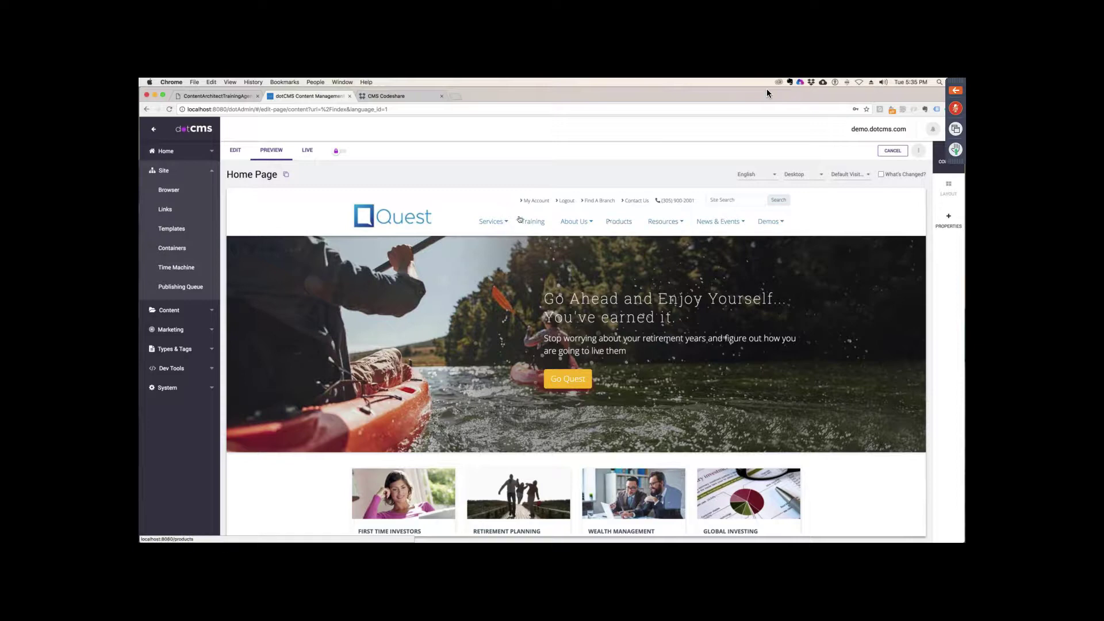
left_click(897, 150)
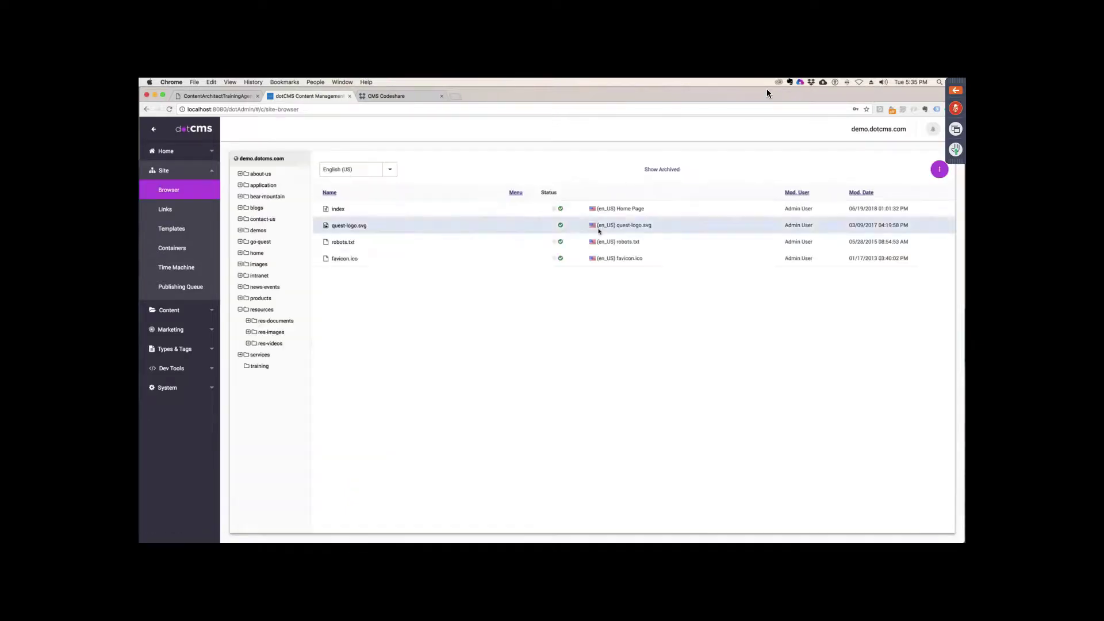
Create and save a subfolder titled images inside the training folder
left_click(262, 366)
right_click(268, 368)
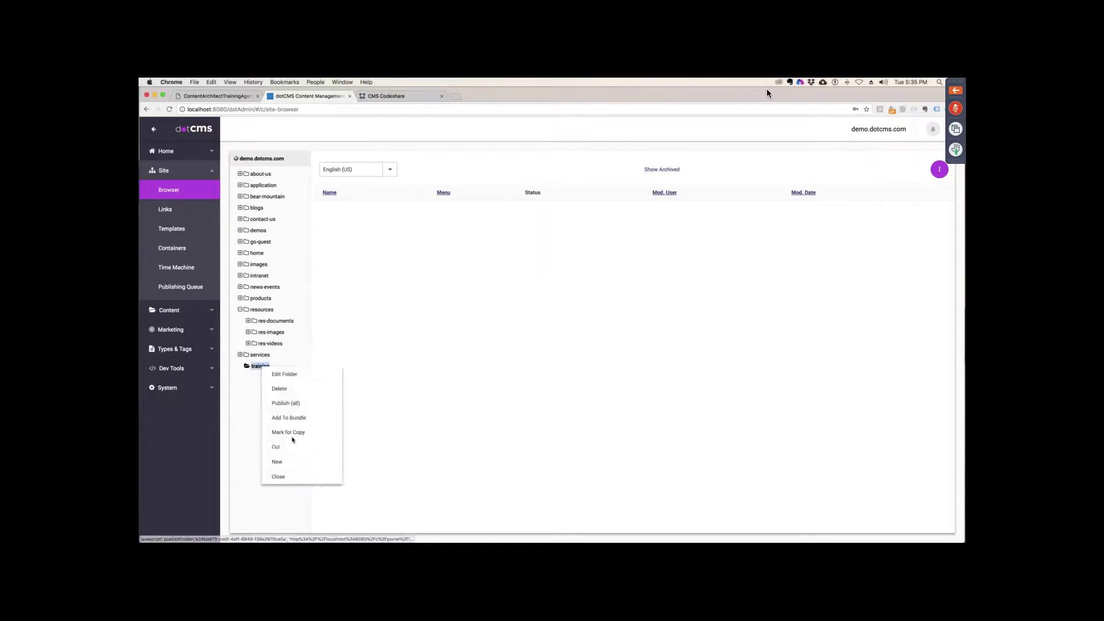
mouse_move(298, 463)
left_click(323, 386)
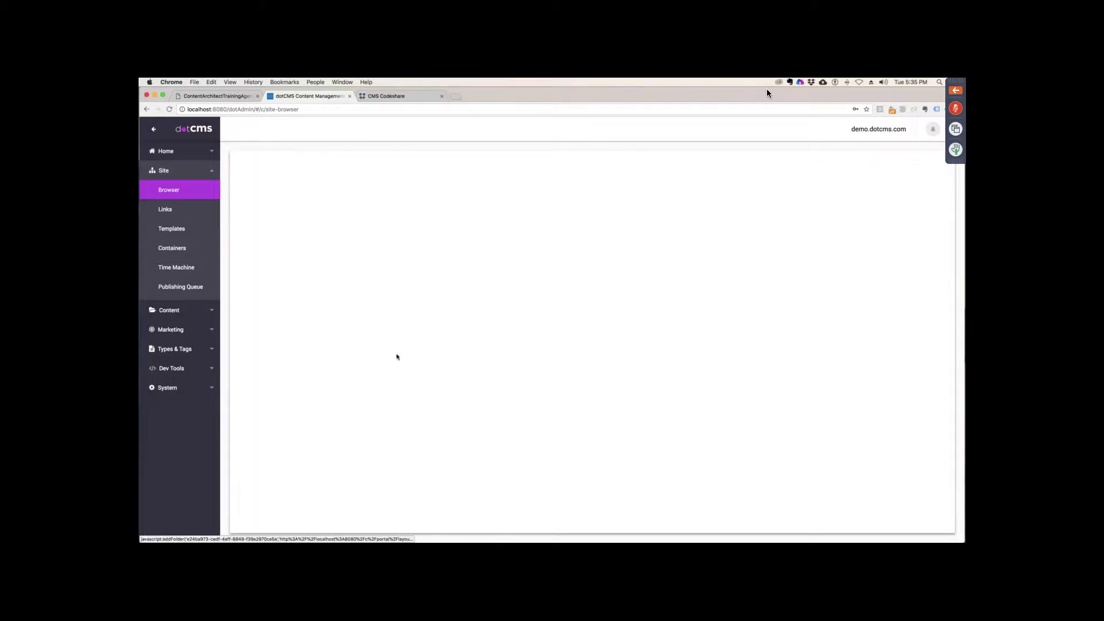
left_click(331, 214)
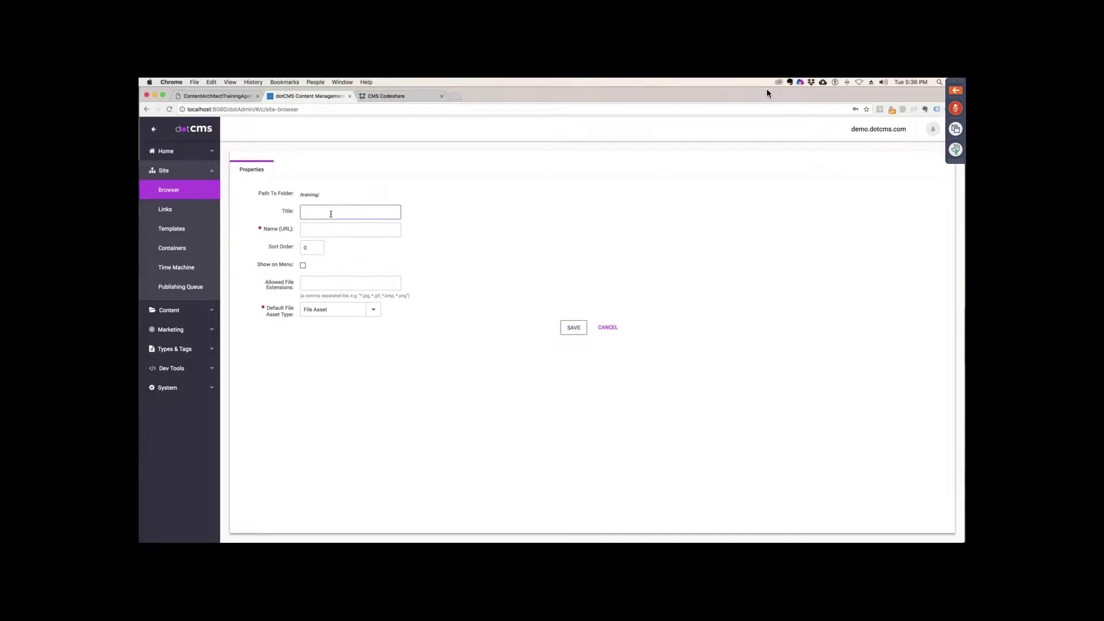
type("images")
left_click(450, 290)
left_click(578, 325)
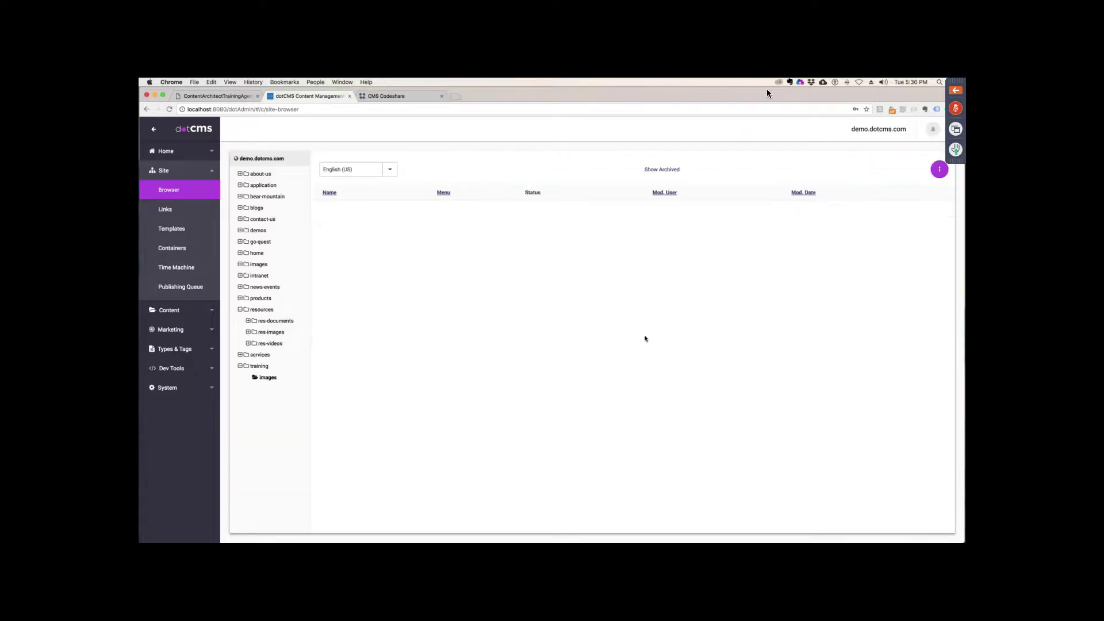
right_click(266, 377)
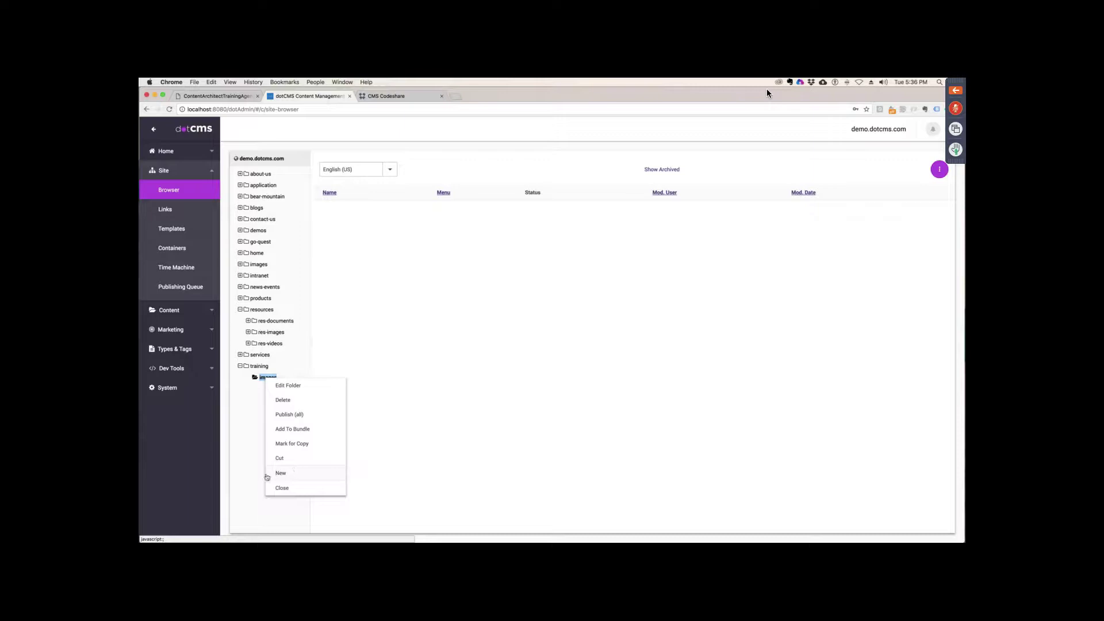
left_click(286, 475)
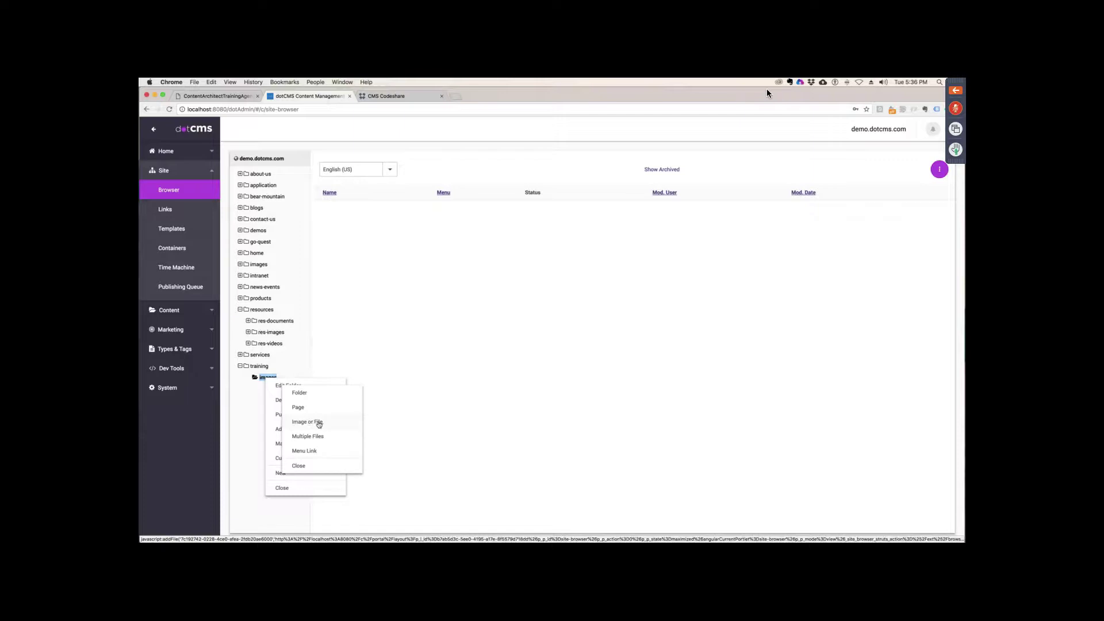
left_click(318, 423)
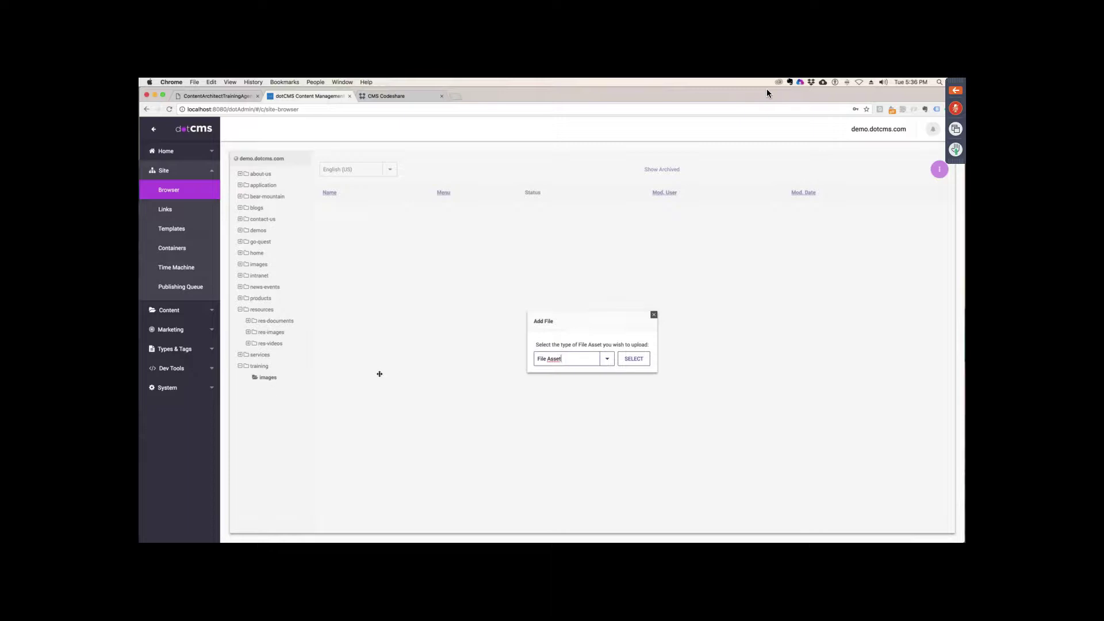
key("Escape")
Edit the images folder, choose File Asset as its default file asset type, and save it
right_click(305, 381)
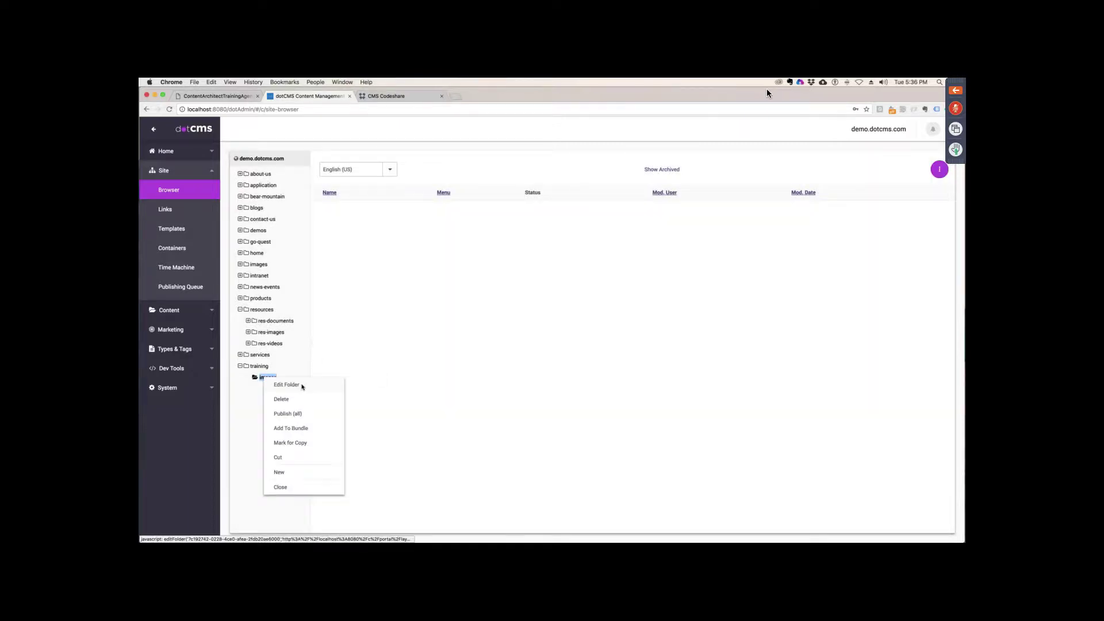
left_click(301, 385)
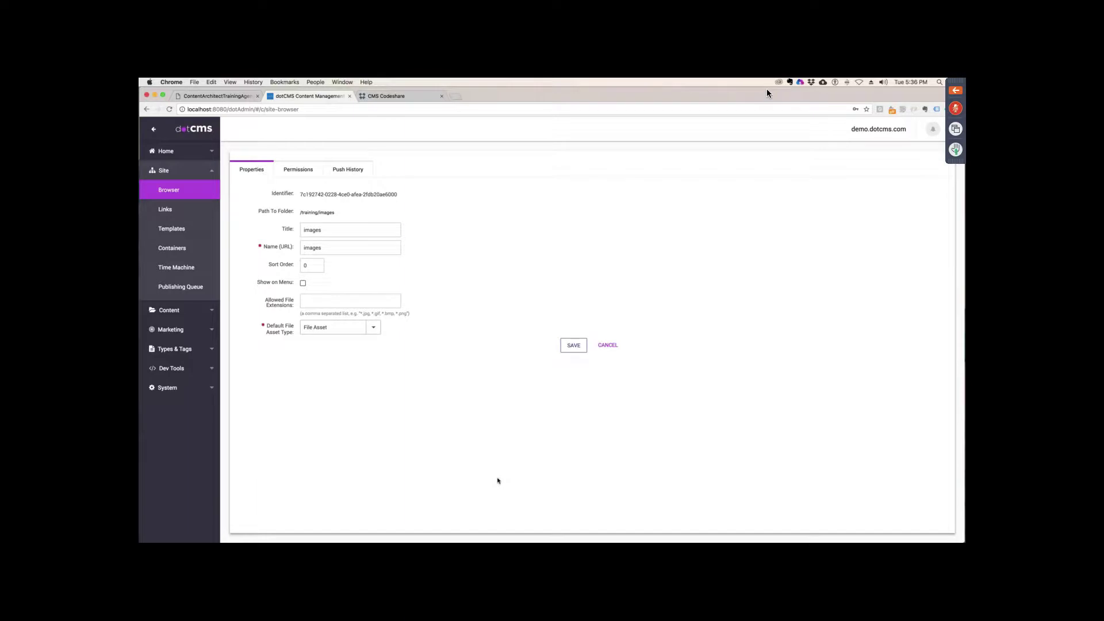
left_click_drag(295, 333, 267, 325)
left_click(365, 328)
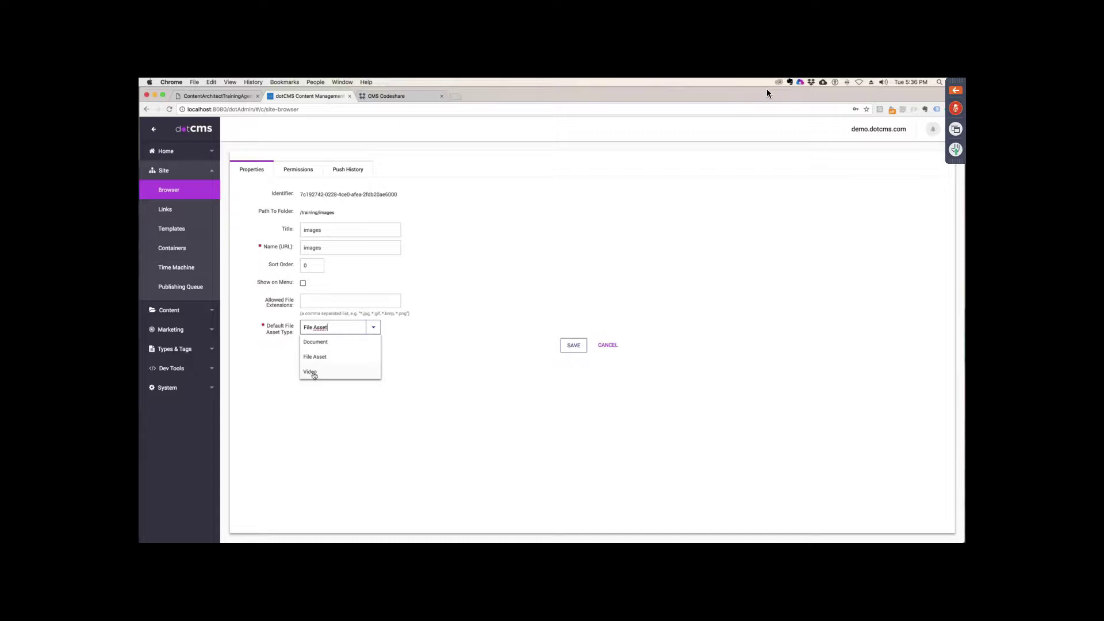
left_click(332, 358)
left_click(574, 346)
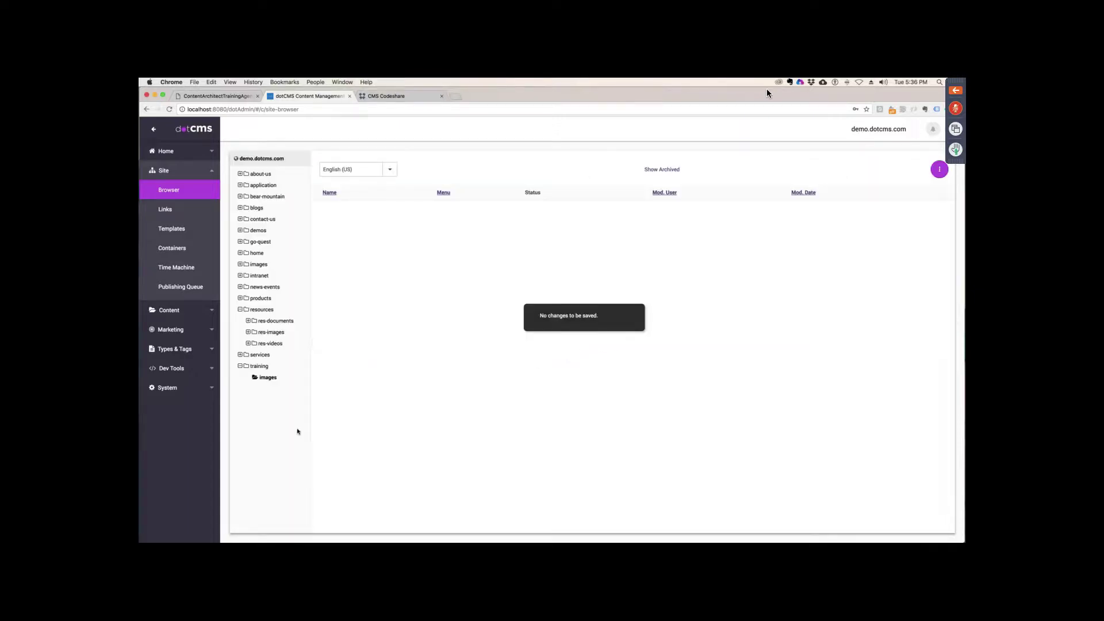
Start adding a new image or file to the images folder, using the File Asset type
right_click(266, 378)
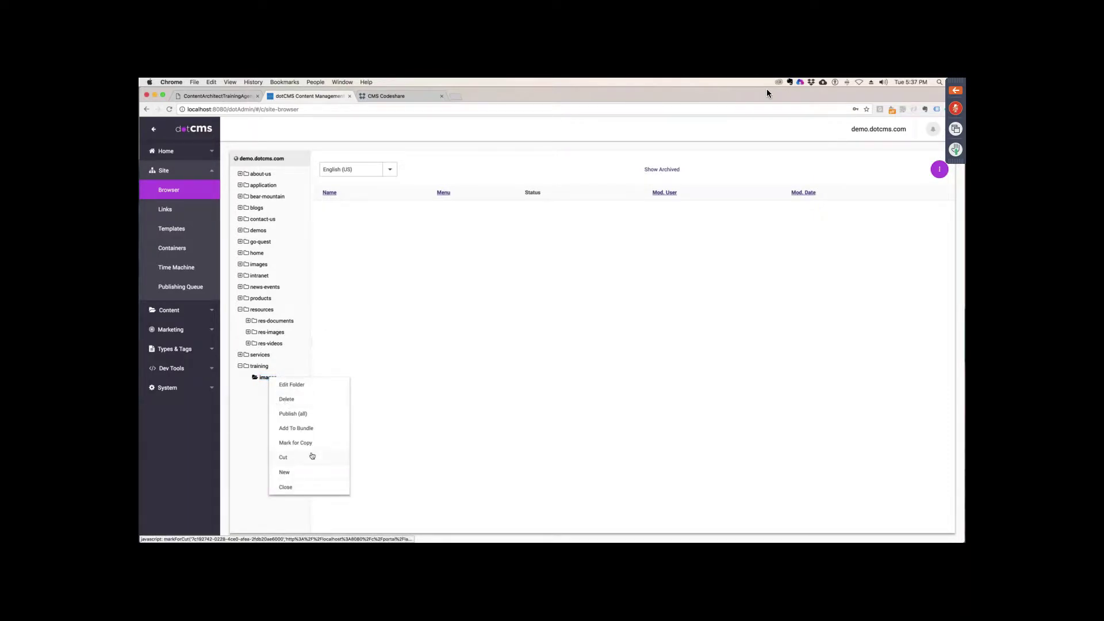
left_click(308, 473)
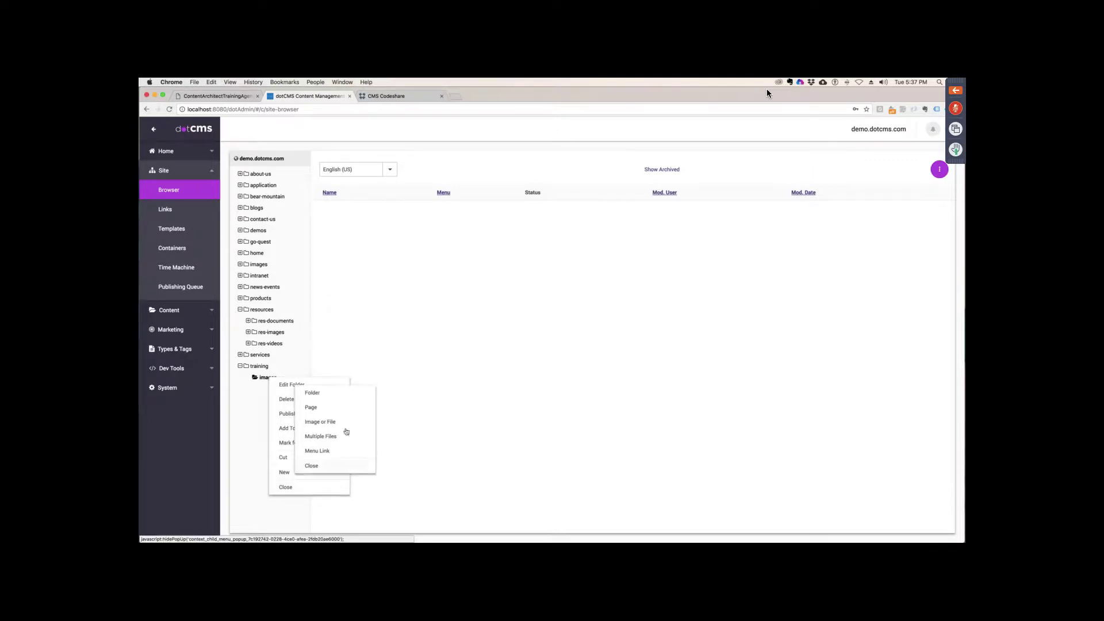
left_click(338, 423)
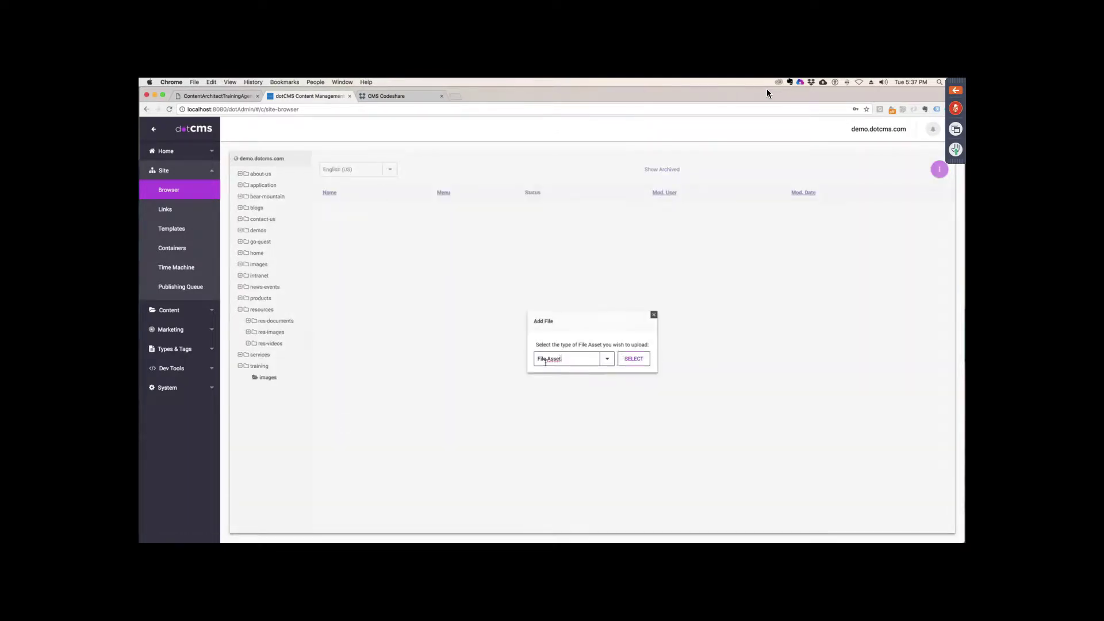
left_click(611, 362)
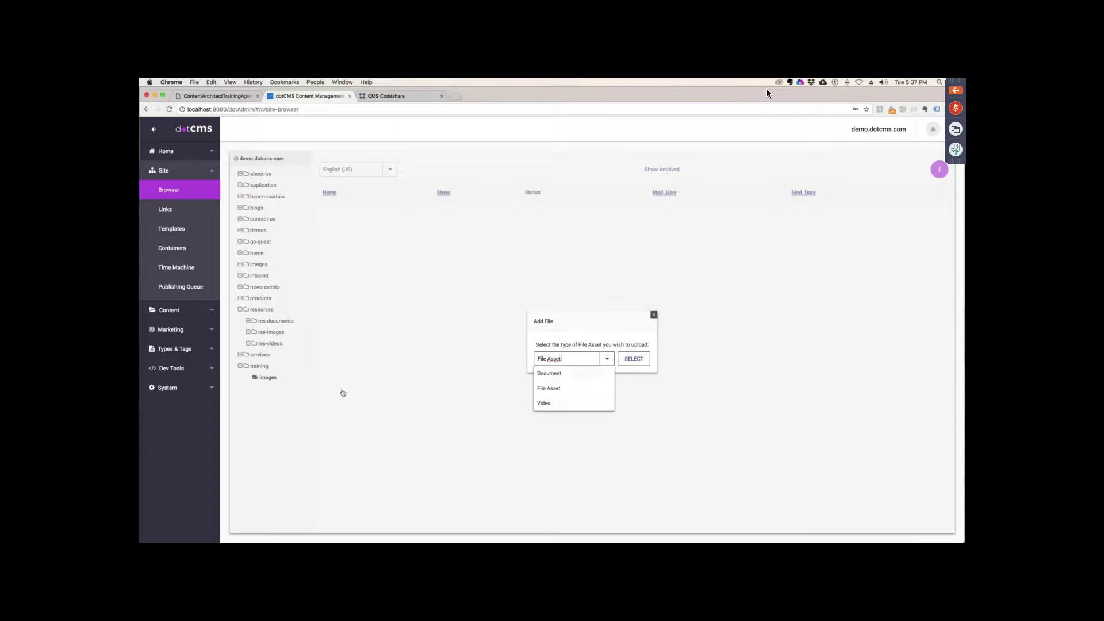
left_click(567, 377)
left_click(622, 362)
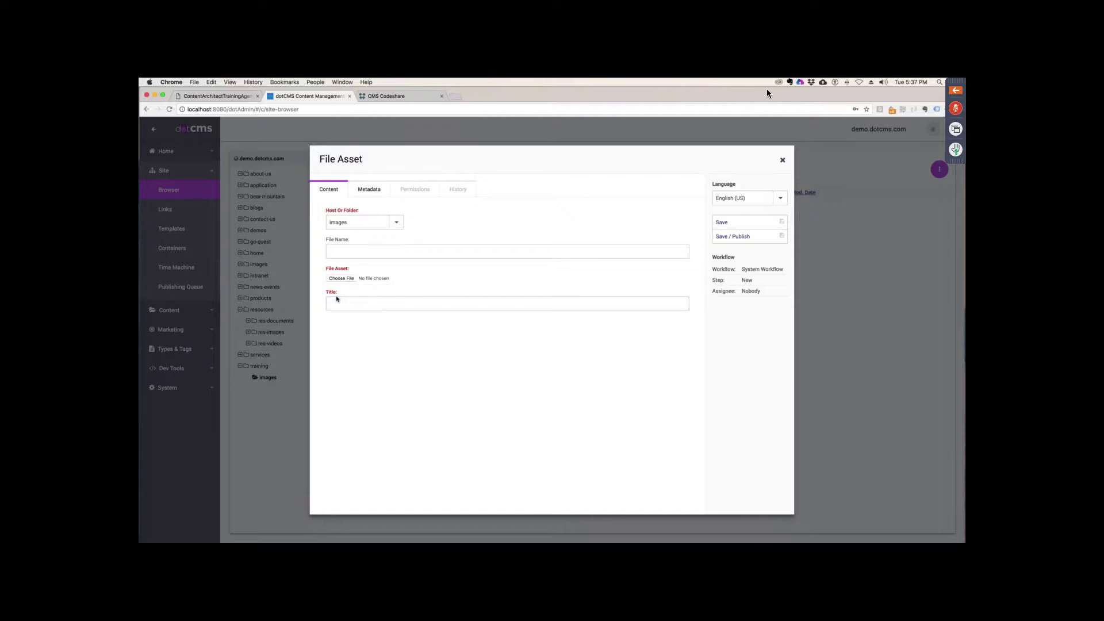
Choose Birthday.jpg from the Demo folder on the Desktop as the file for the new asset
left_click(350, 278)
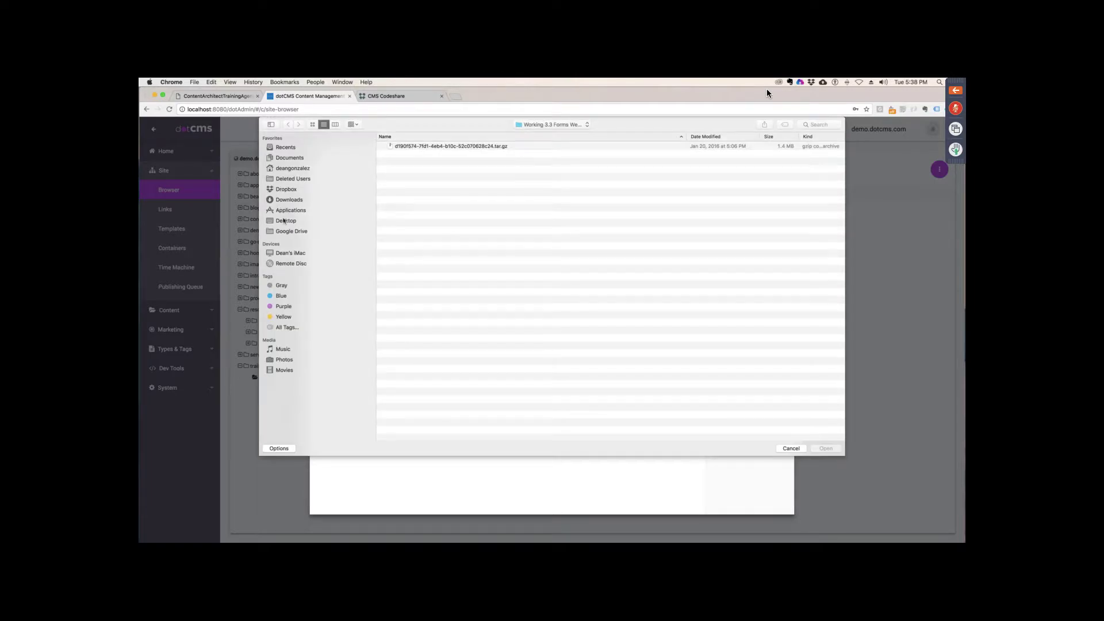
left_click(293, 222)
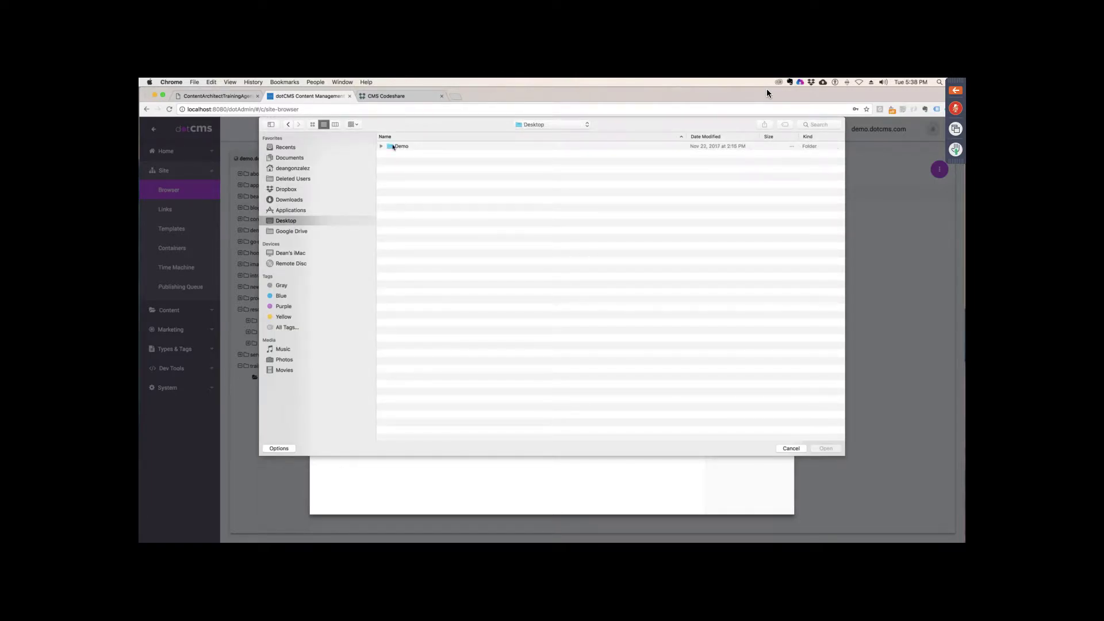
double_click(397, 146)
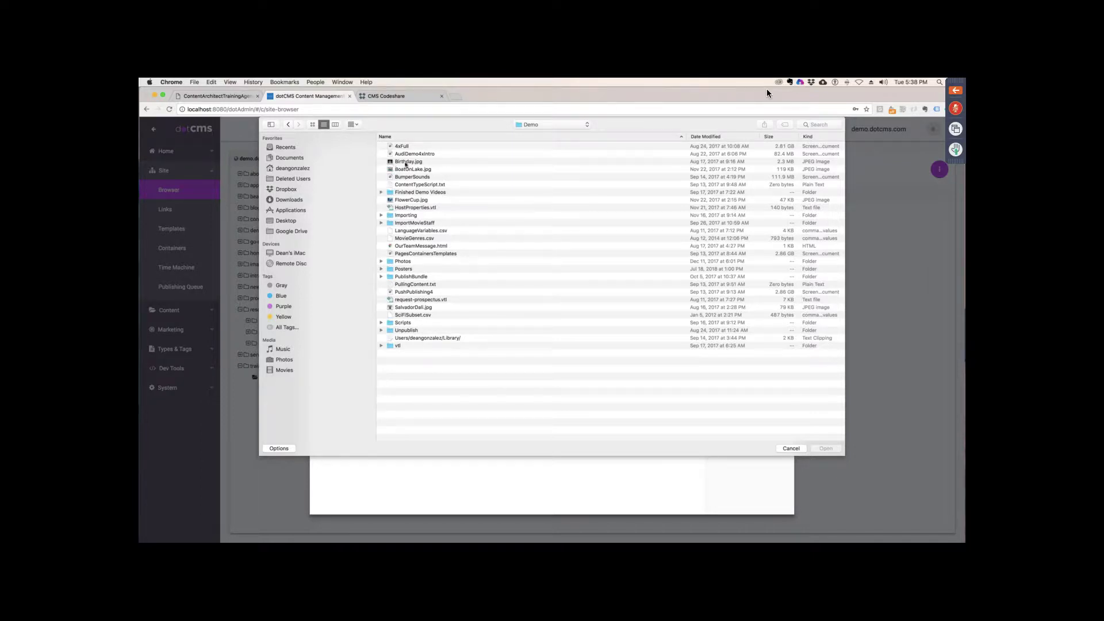
left_click(553, 161)
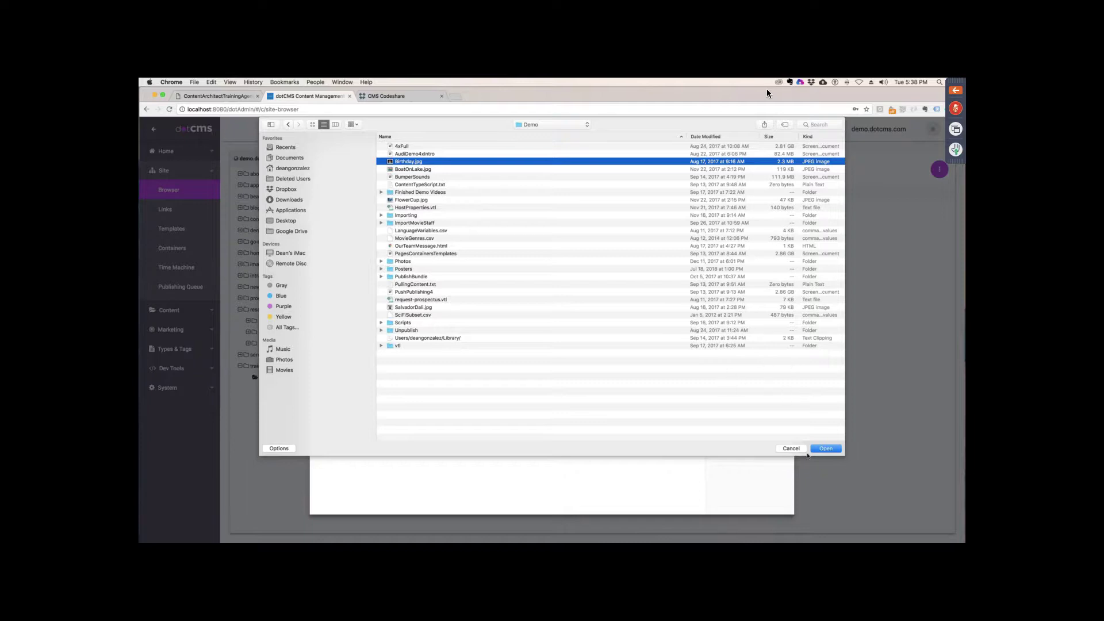
left_click(825, 448)
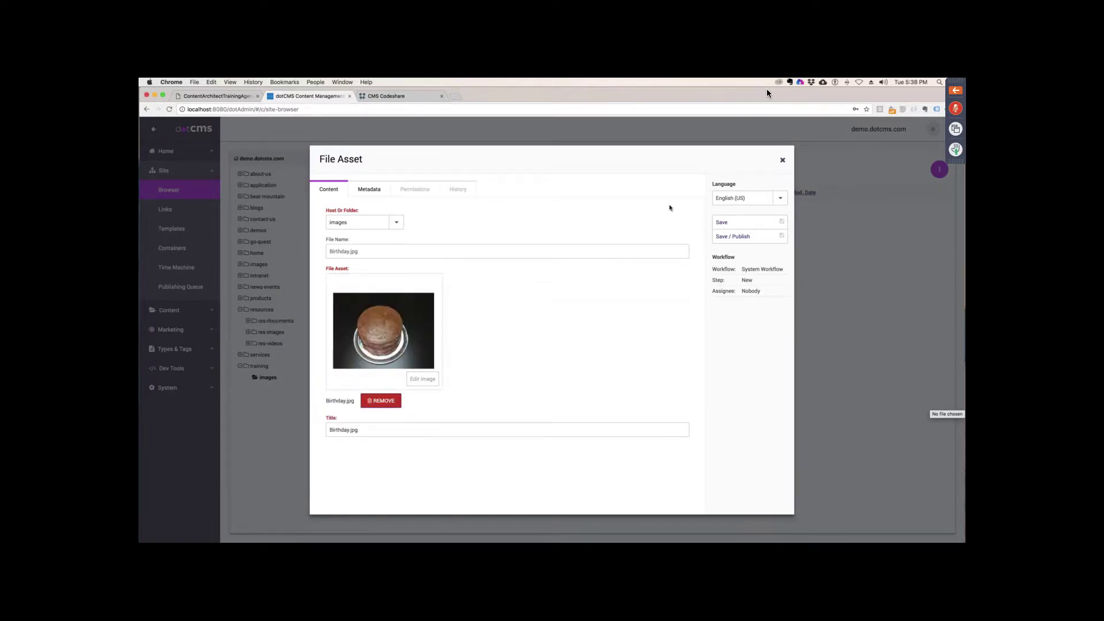
Save and publish the Birthday.jpg asset, then lock it for editing and close its form
left_click(741, 237)
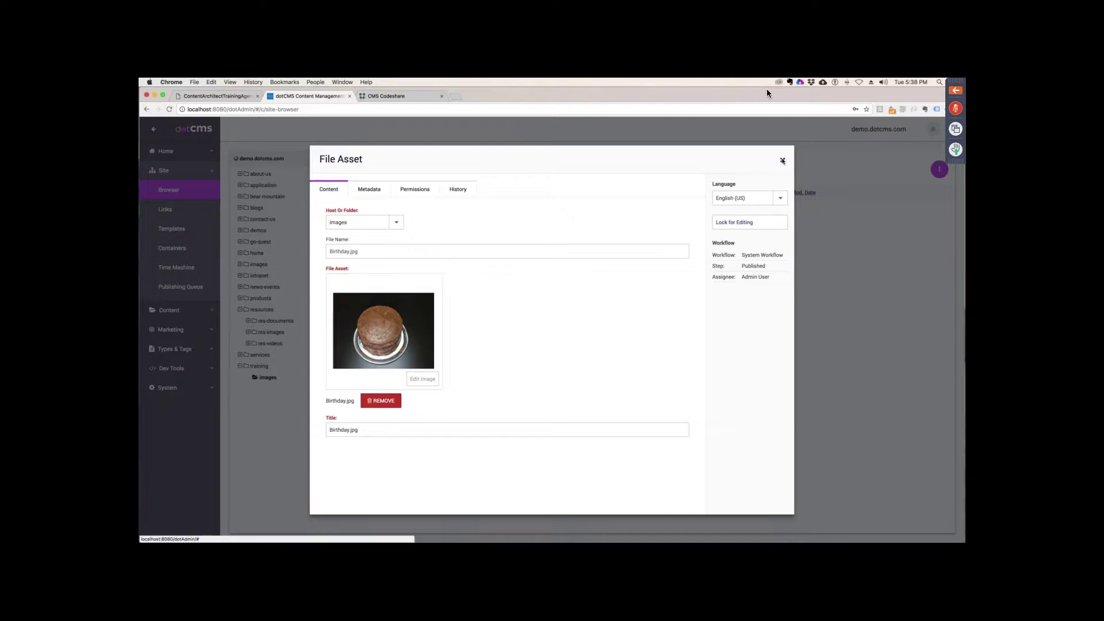
left_click(747, 224)
left_click(783, 161)
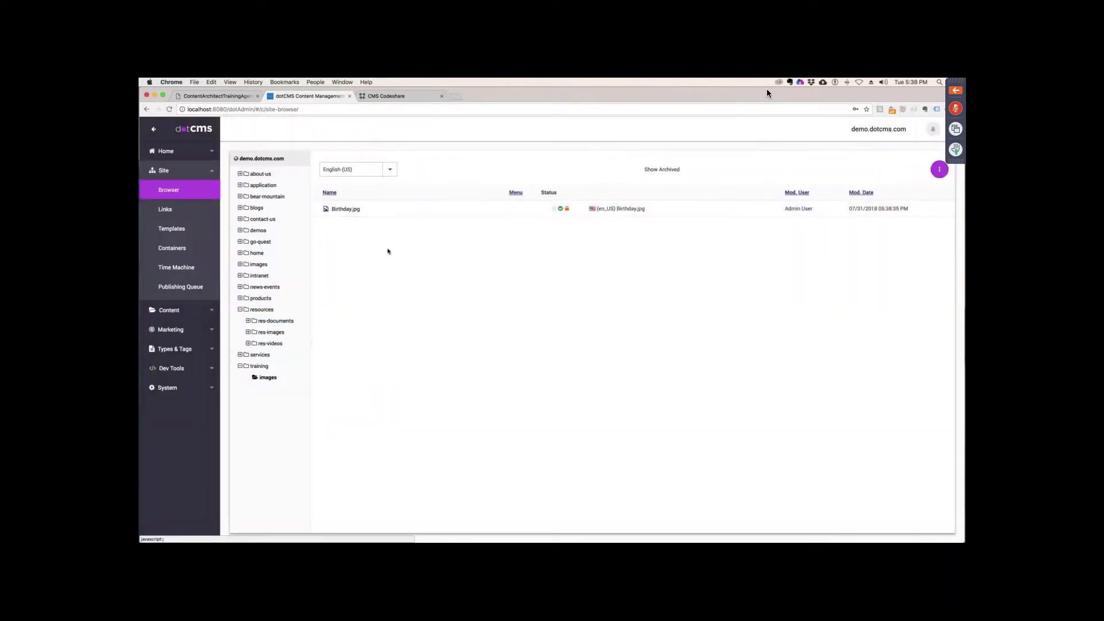
Open Birthday.jpg in the images folder, review its metadata, permissions, version history and push history, and close it
left_click(355, 210)
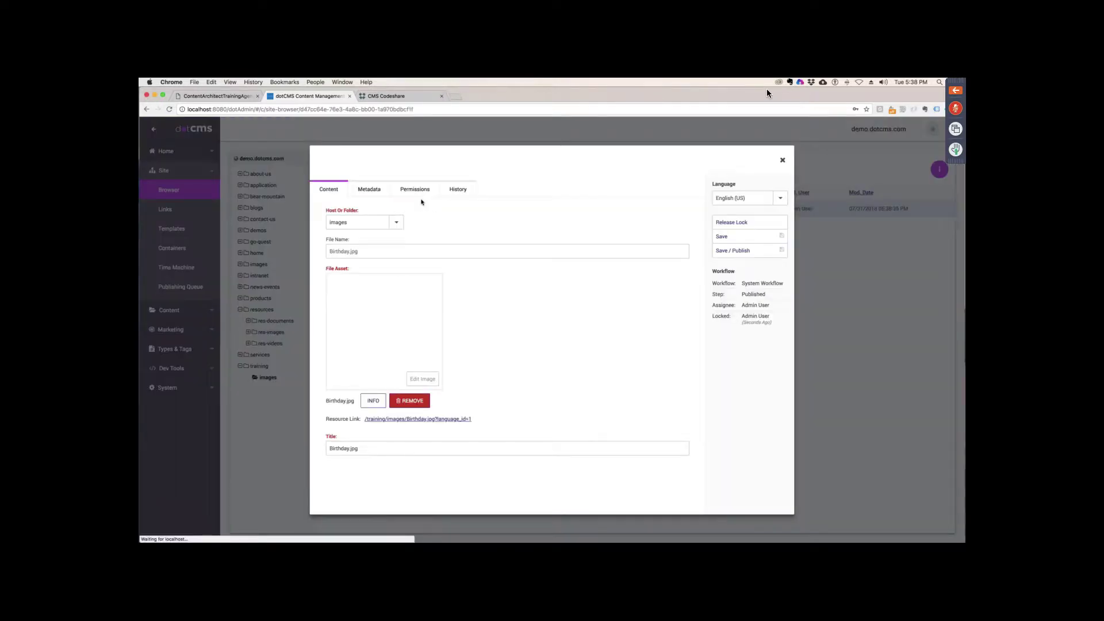
left_click(369, 189)
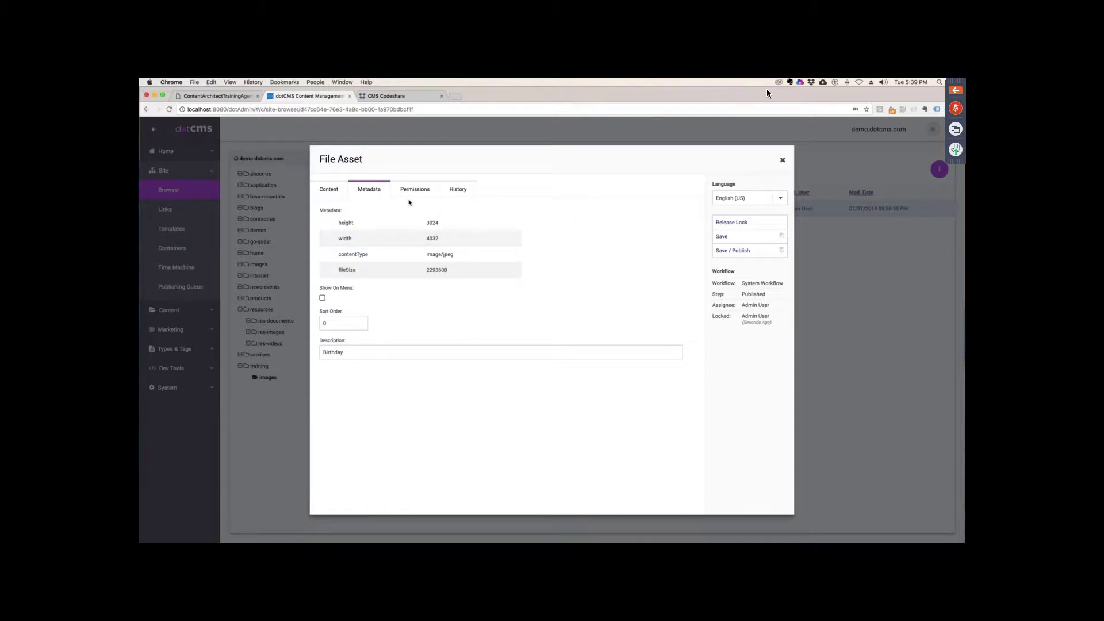
left_click(428, 190)
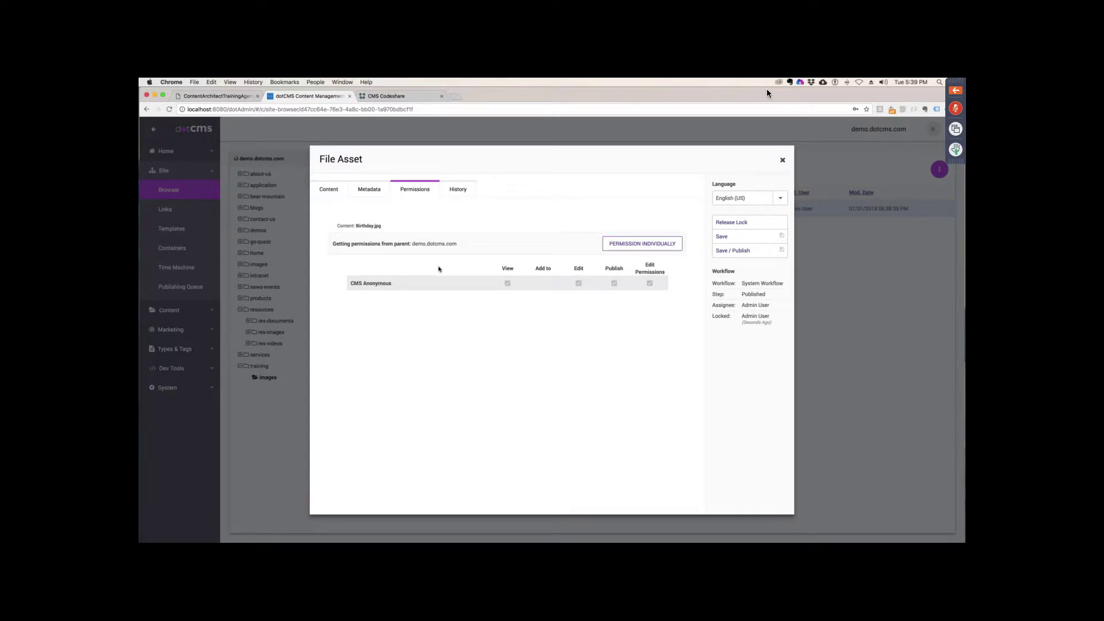
left_click(458, 189)
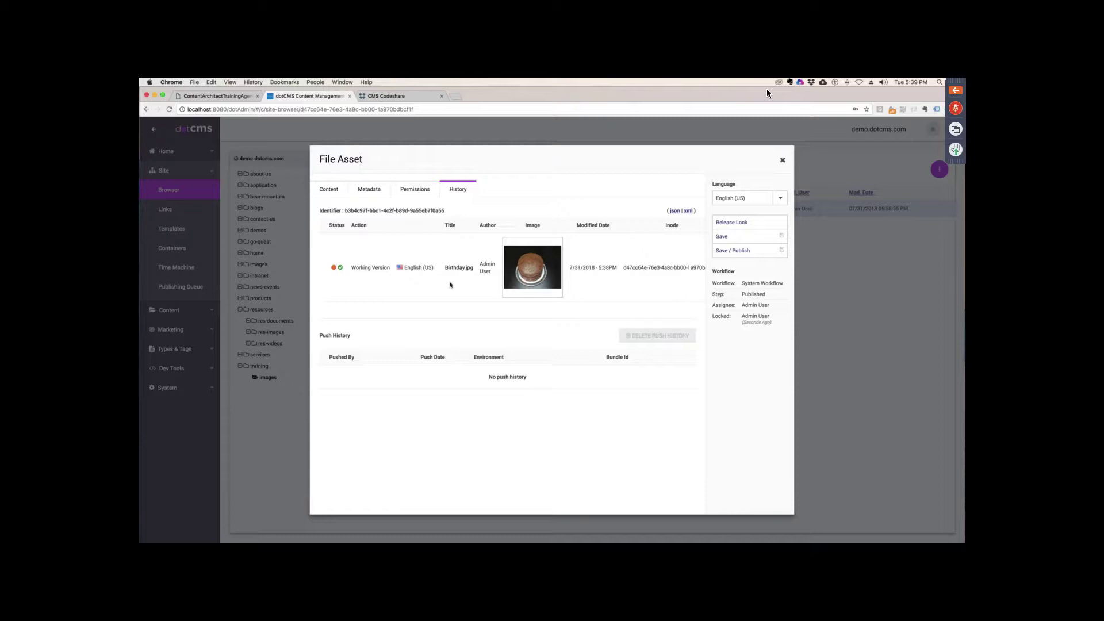
left_click_drag(495, 272, 472, 260)
left_click_drag(606, 268, 570, 268)
left_click_drag(371, 337, 322, 338)
left_click(783, 160)
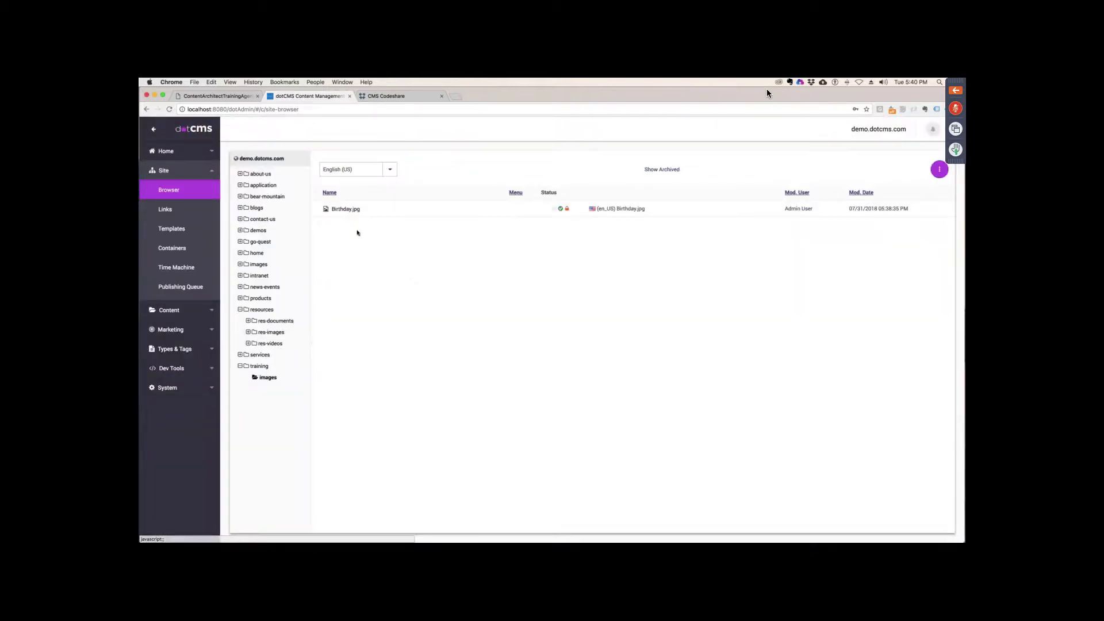
right_click(271, 380)
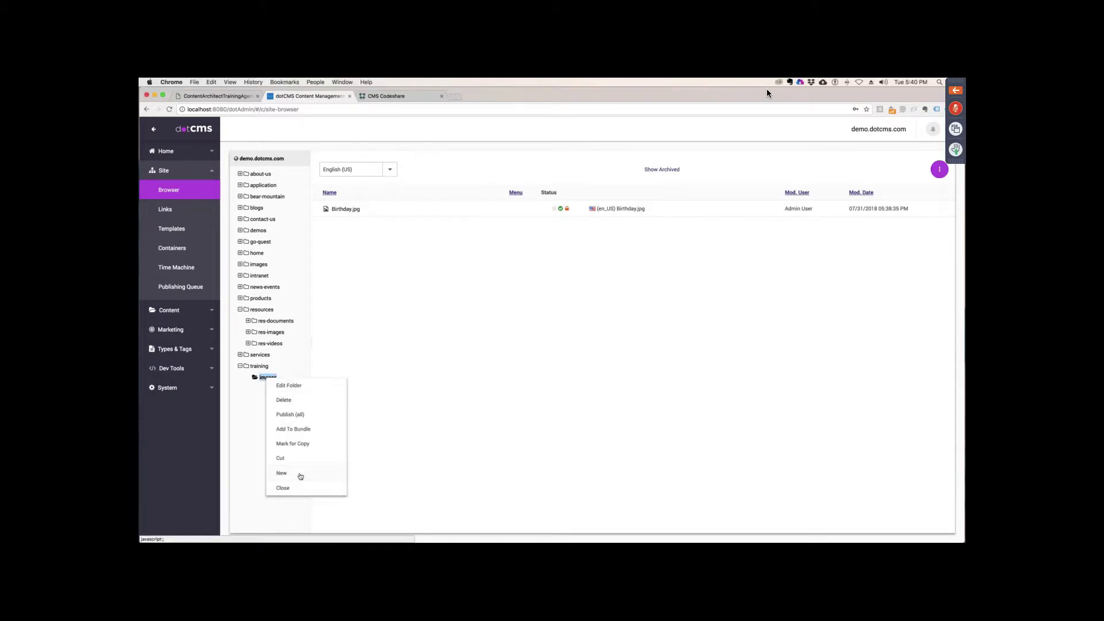
mouse_move(295, 476)
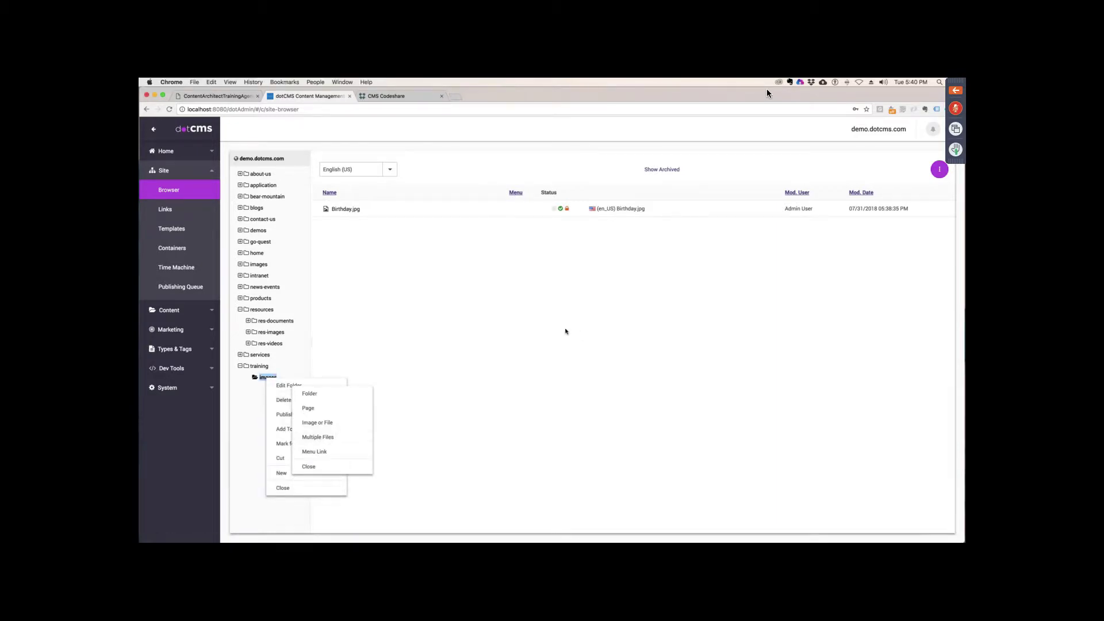
left_click(287, 487)
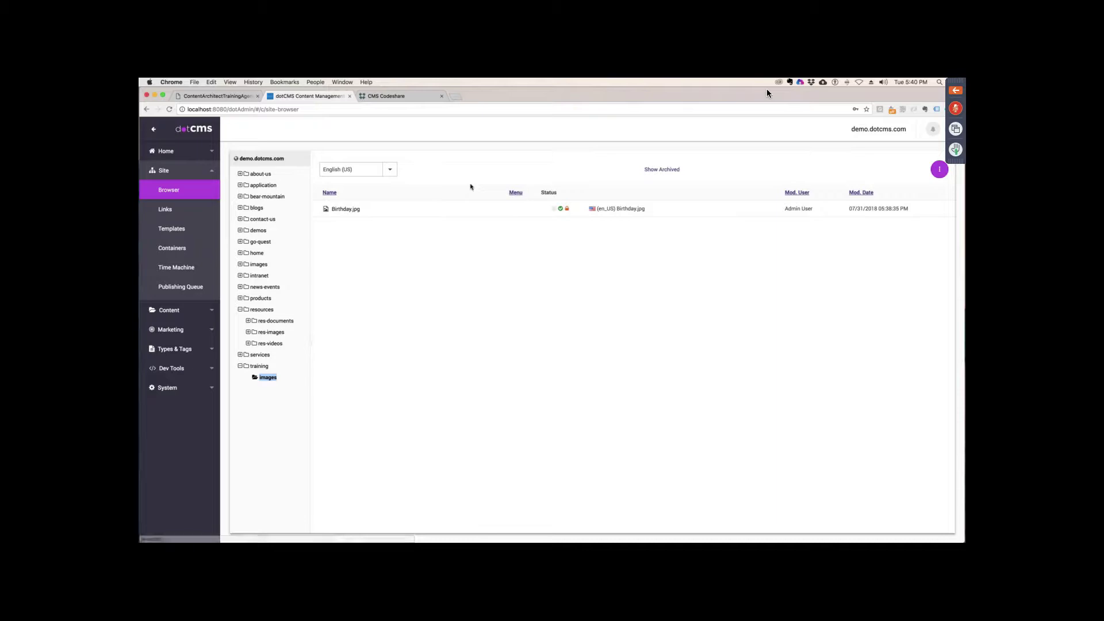
Switch to the dotCMS documentation site and search it for "wedav"
key("ctrl+Tab")
left_click(813, 132)
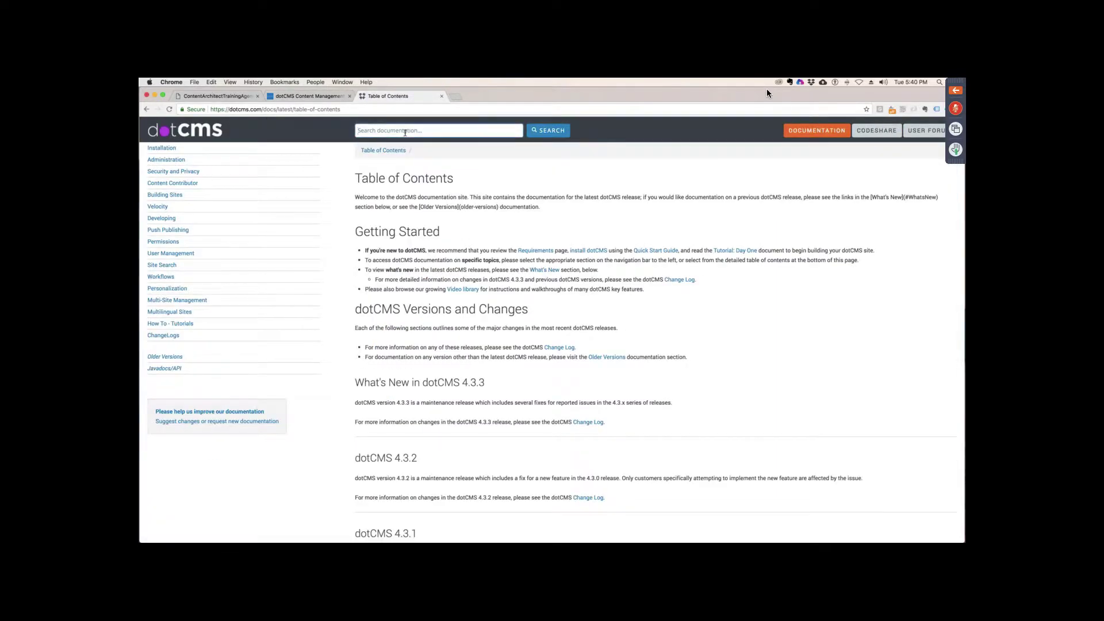
type("wedav")
key("Return")
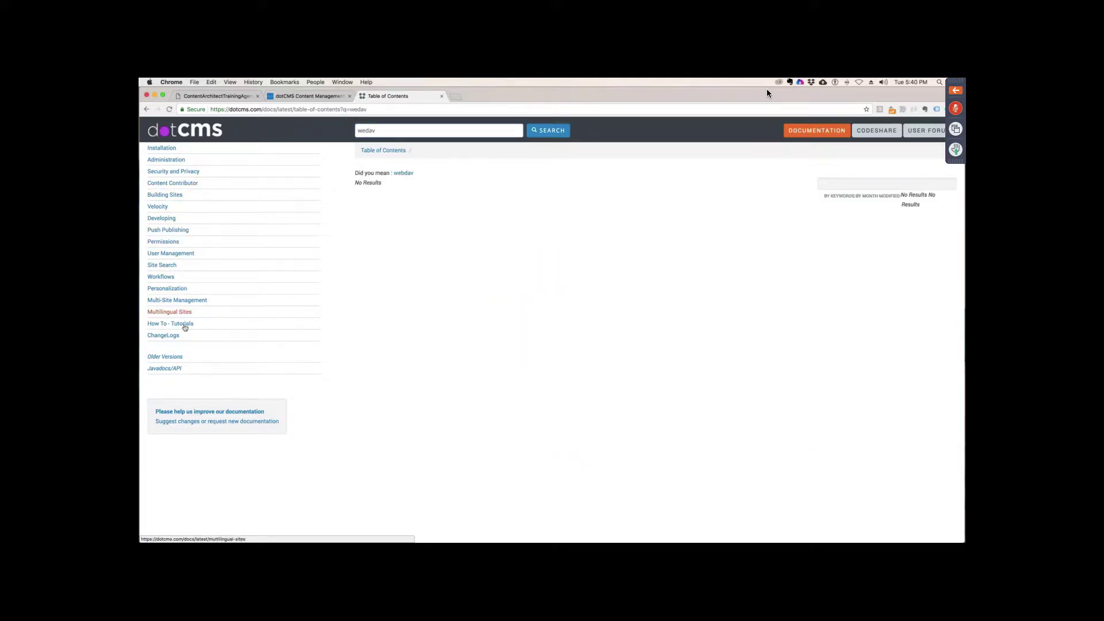
Open the Upload and Edit via Webdav page under Content Contributor, Folders & Files, and read about WebDAV connection types
left_click(168, 195)
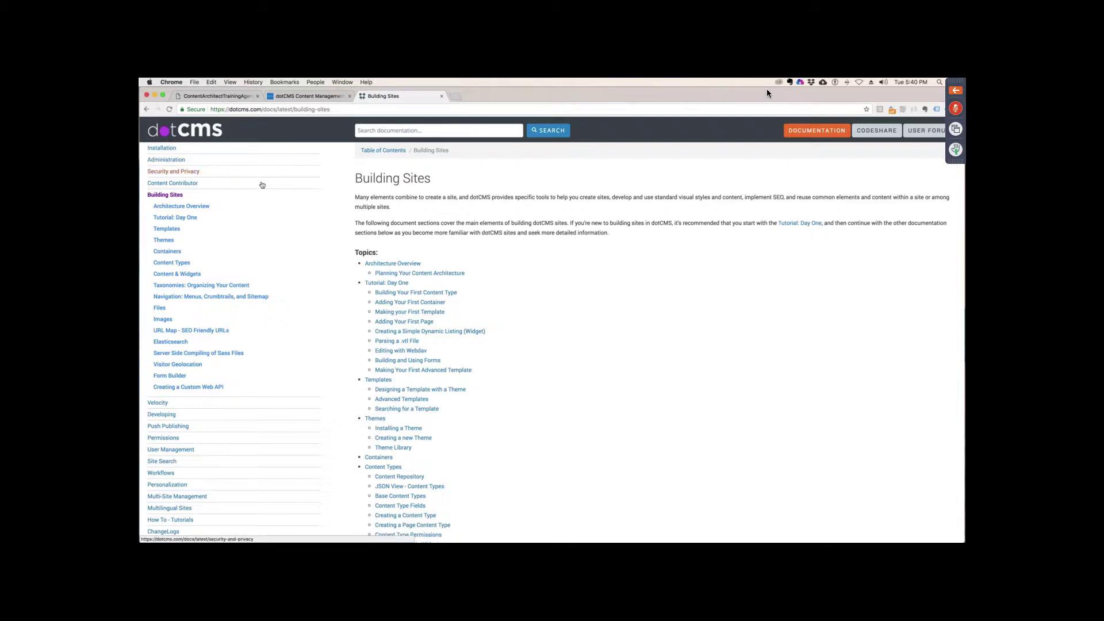
left_click(193, 185)
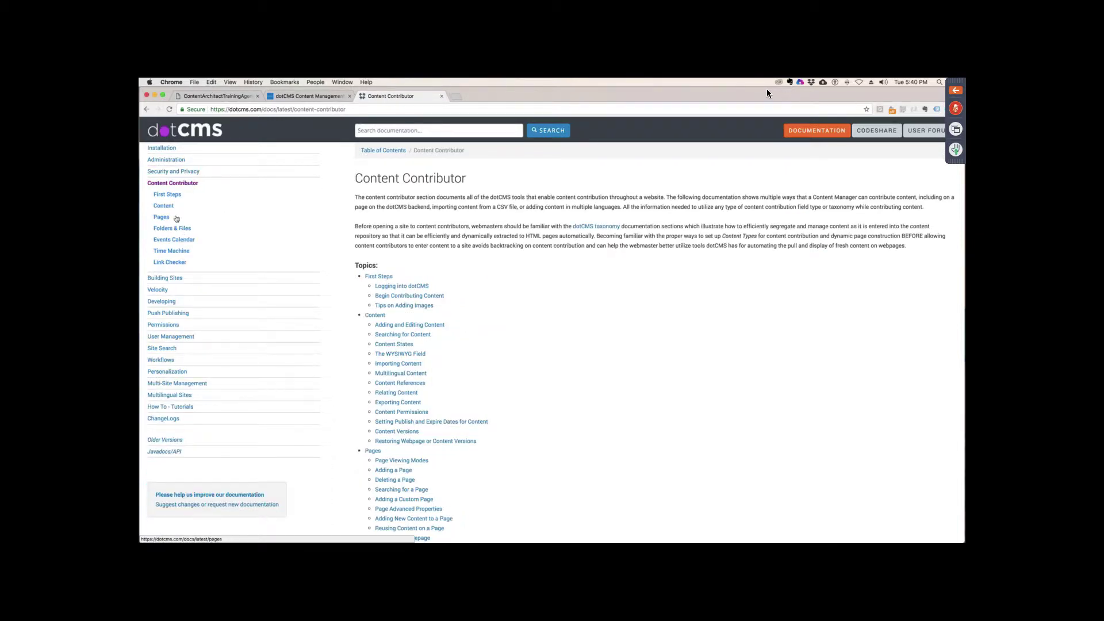
left_click(182, 230)
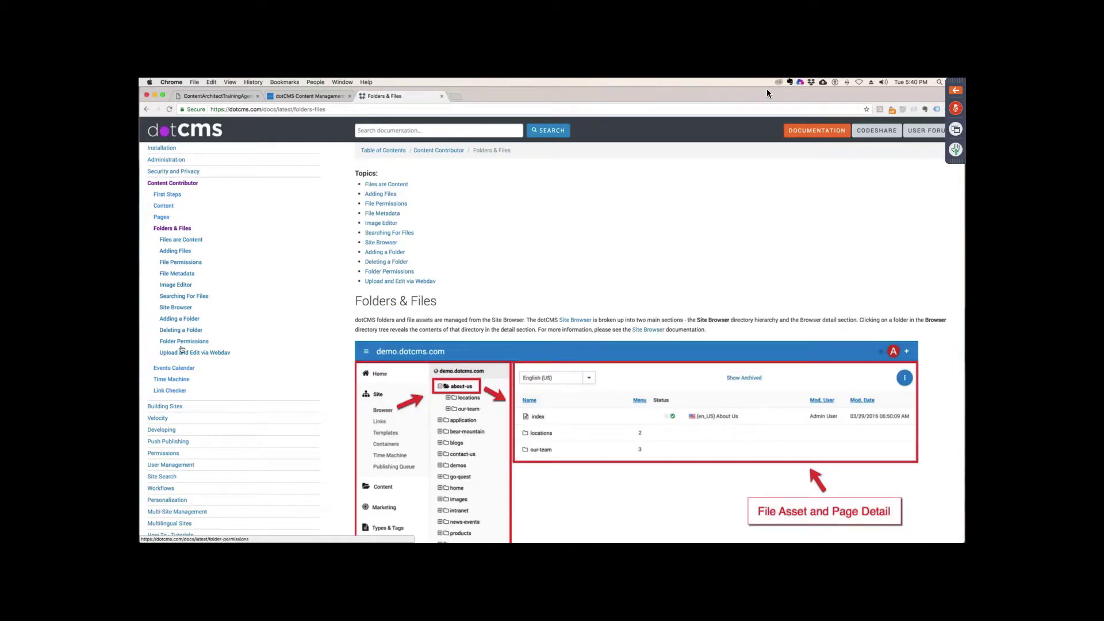
left_click(211, 352)
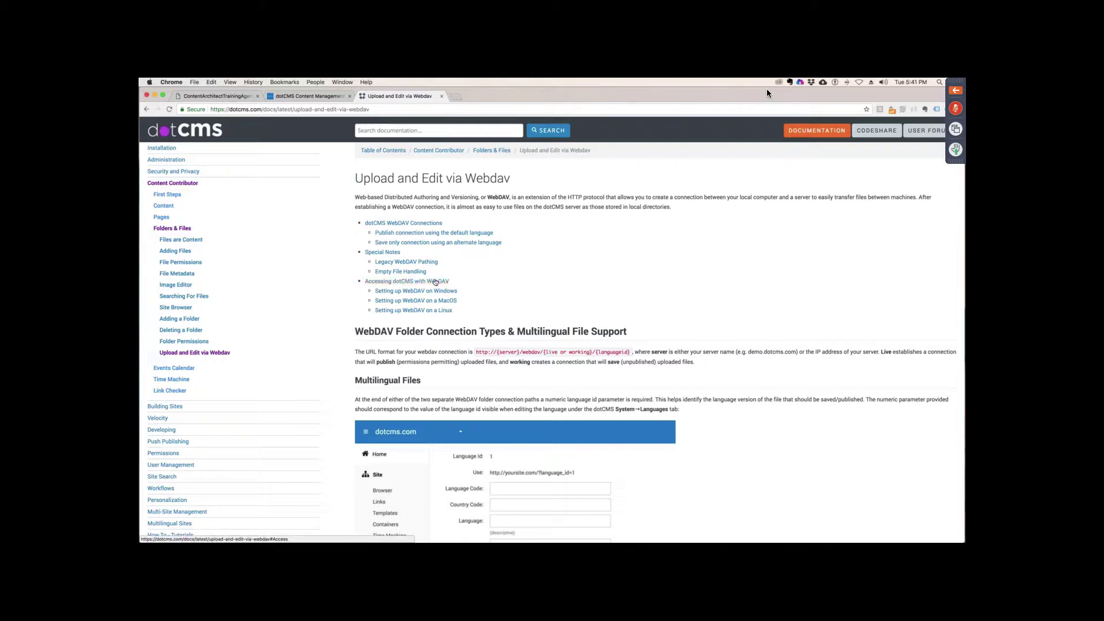
scroll(556, 303, "down", 8)
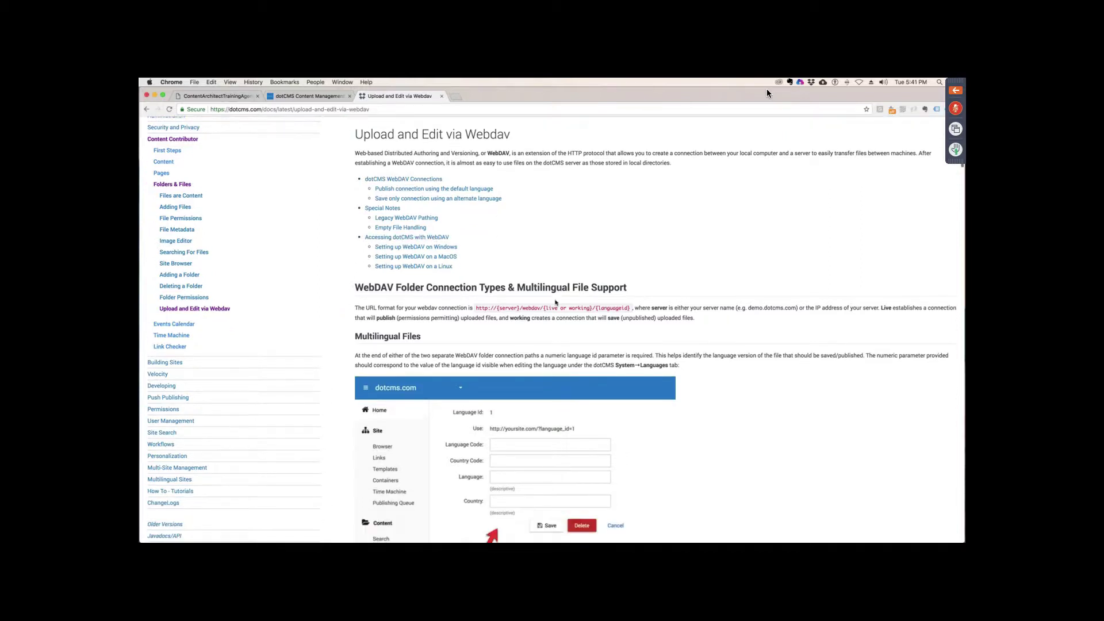
scroll(556, 303, "down", 11)
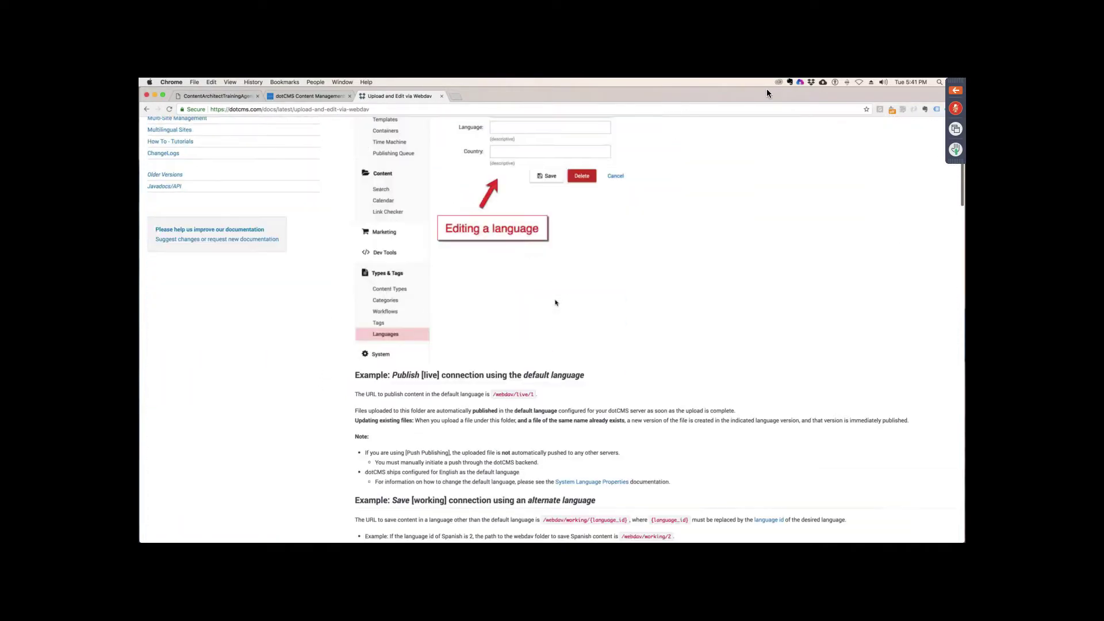
Read the WebDAV page's sections on legacy pathing, empty file handling and Windows setup, and return to the dotCMS site browser
scroll(556, 303, "down", 9)
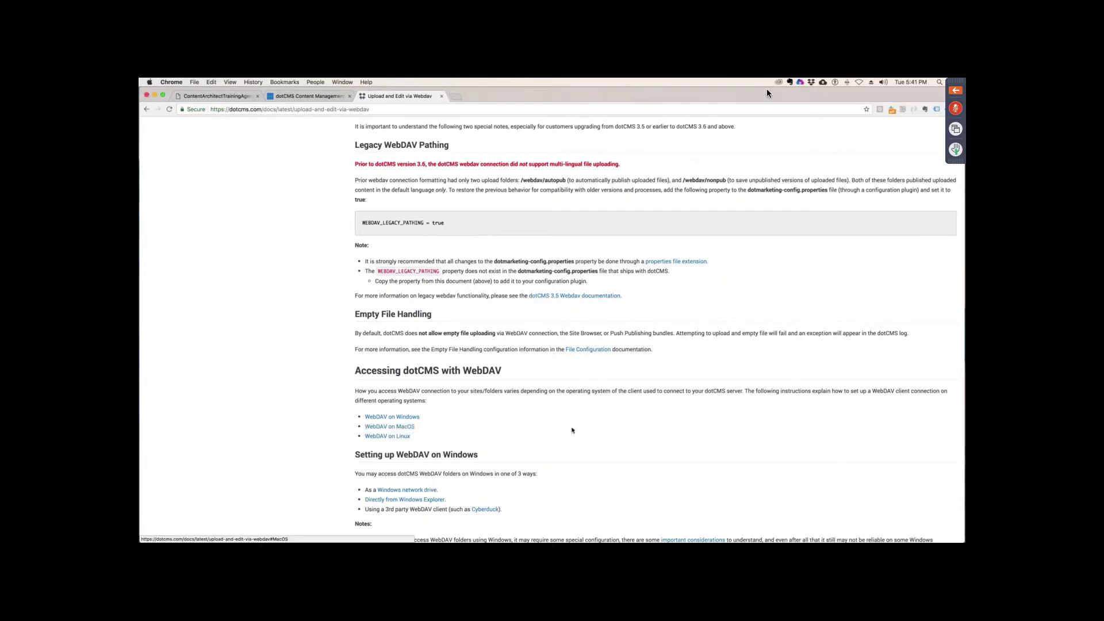
scroll(656, 422, "down", 10)
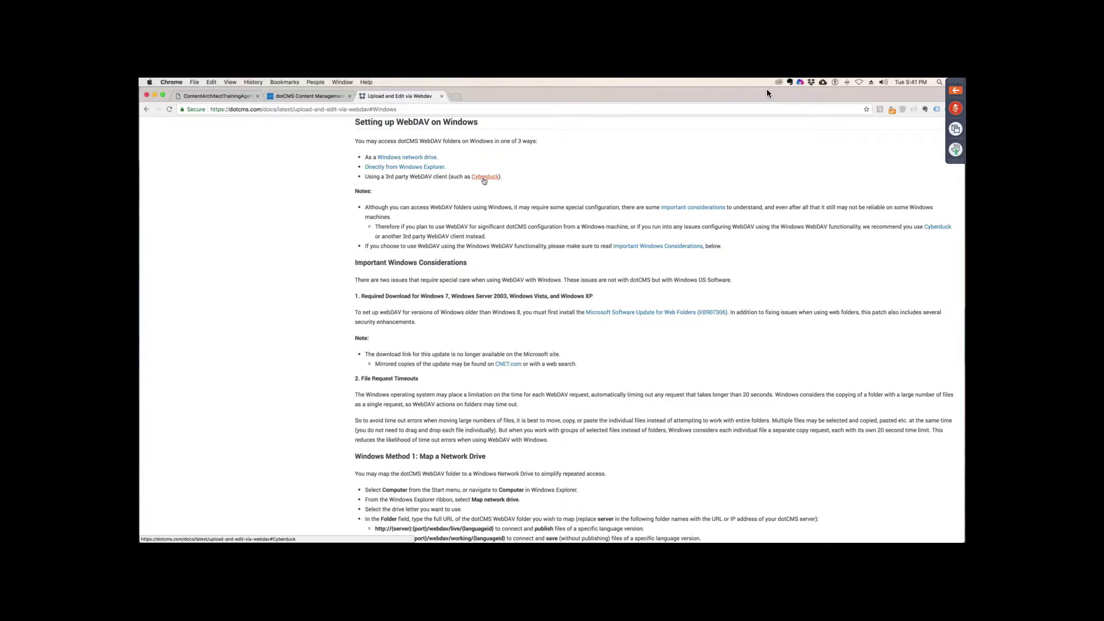
scroll(547, 172, "up", 3)
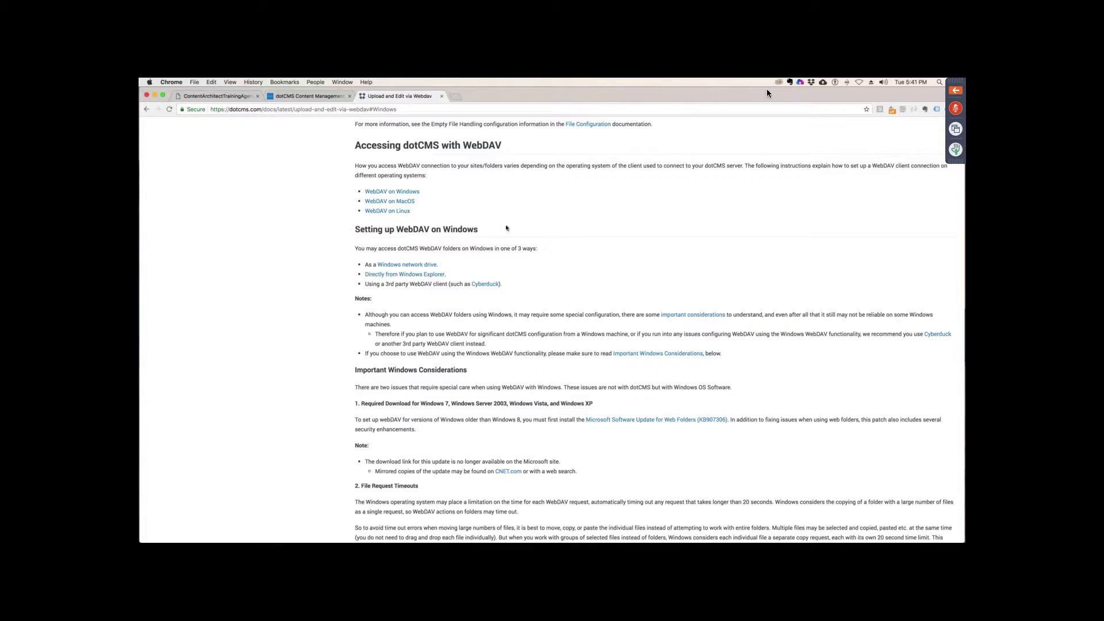
scroll(641, 244, "up", 15)
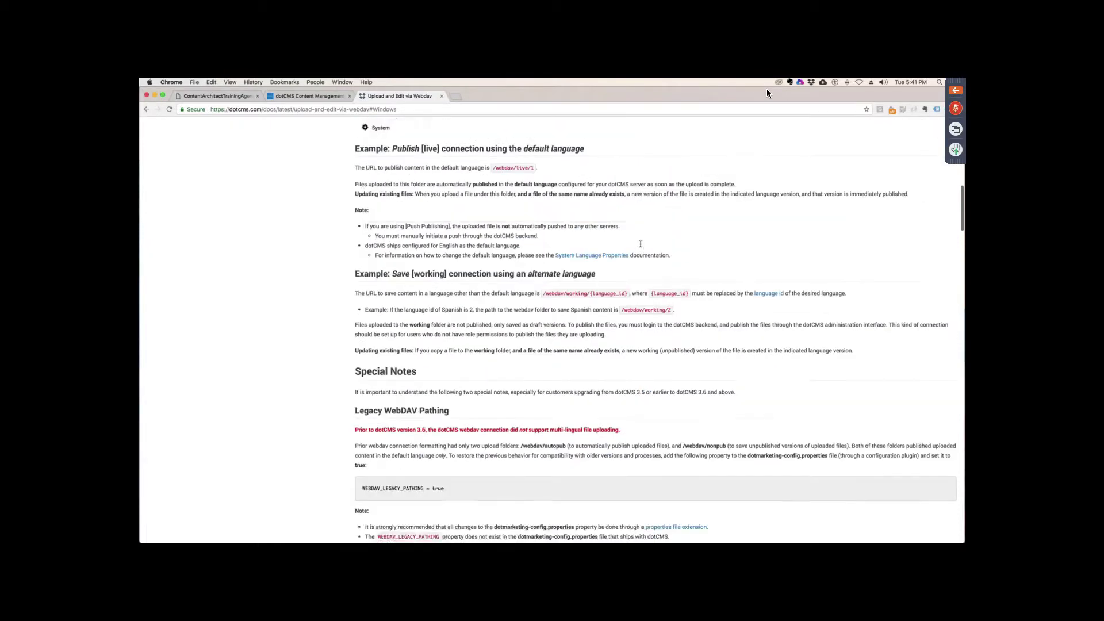
scroll(641, 246, "up", 8)
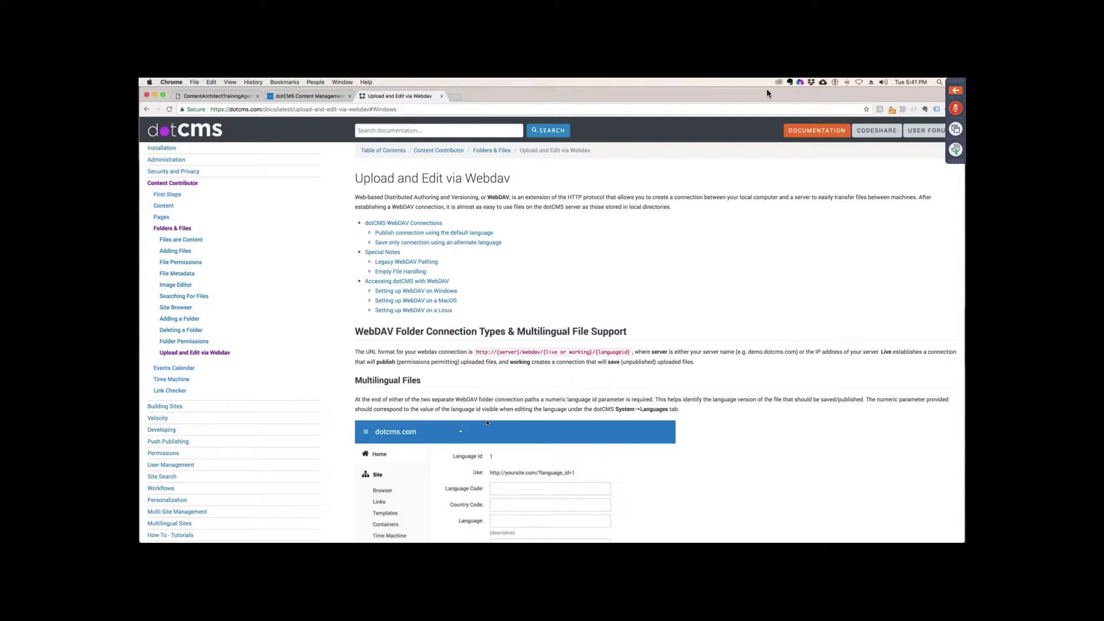
left_click(307, 96)
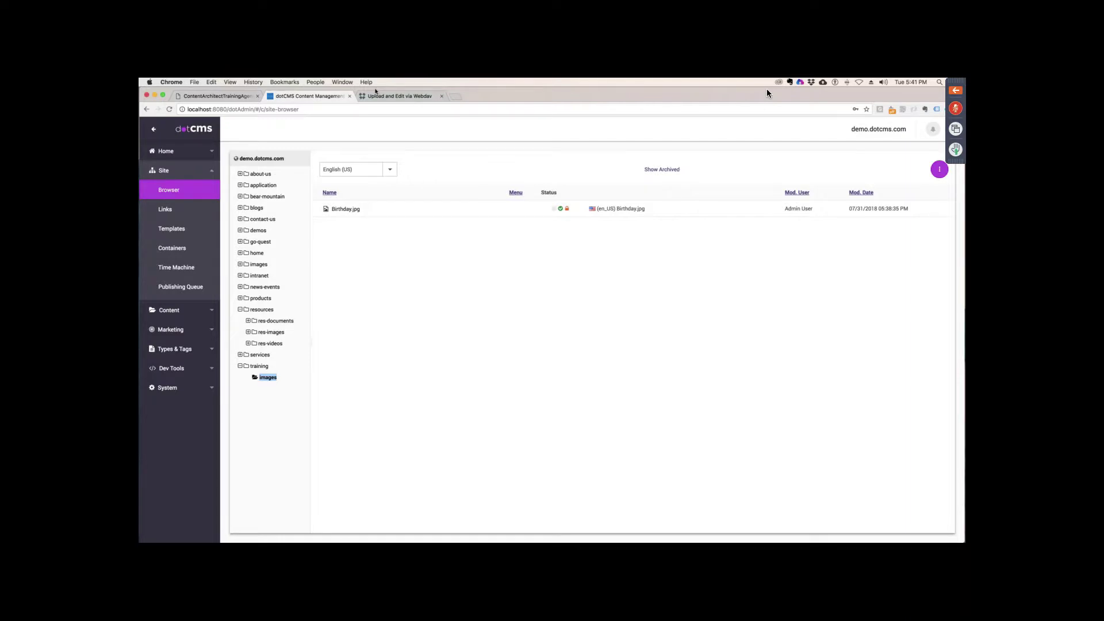
key("F11")
left_click(243, 82)
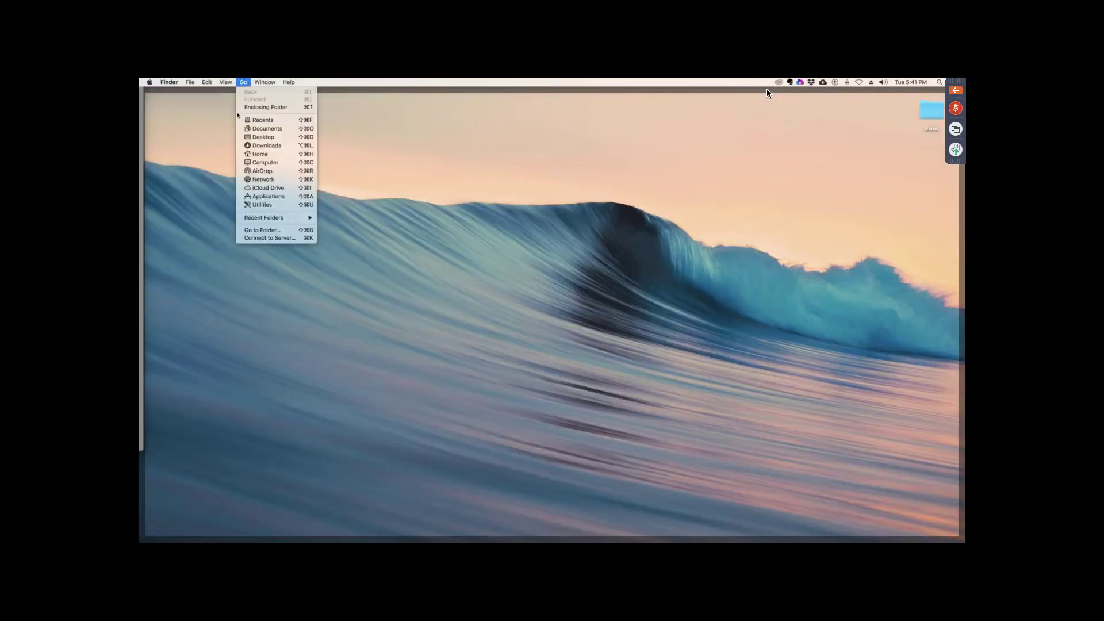
left_click(269, 238)
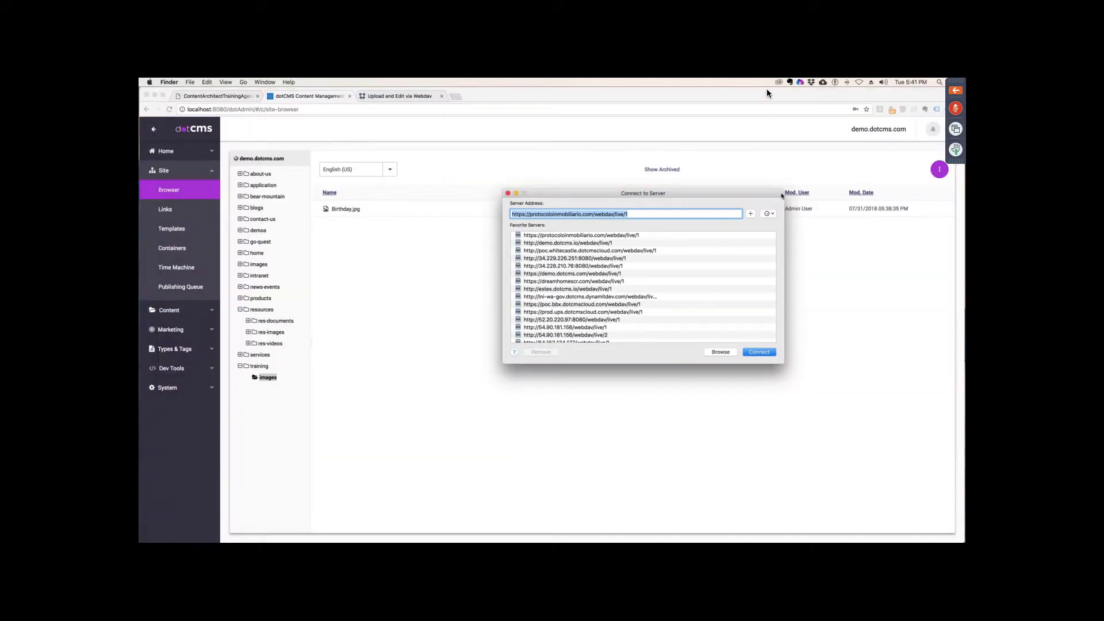
scroll(620, 282, "down", 5)
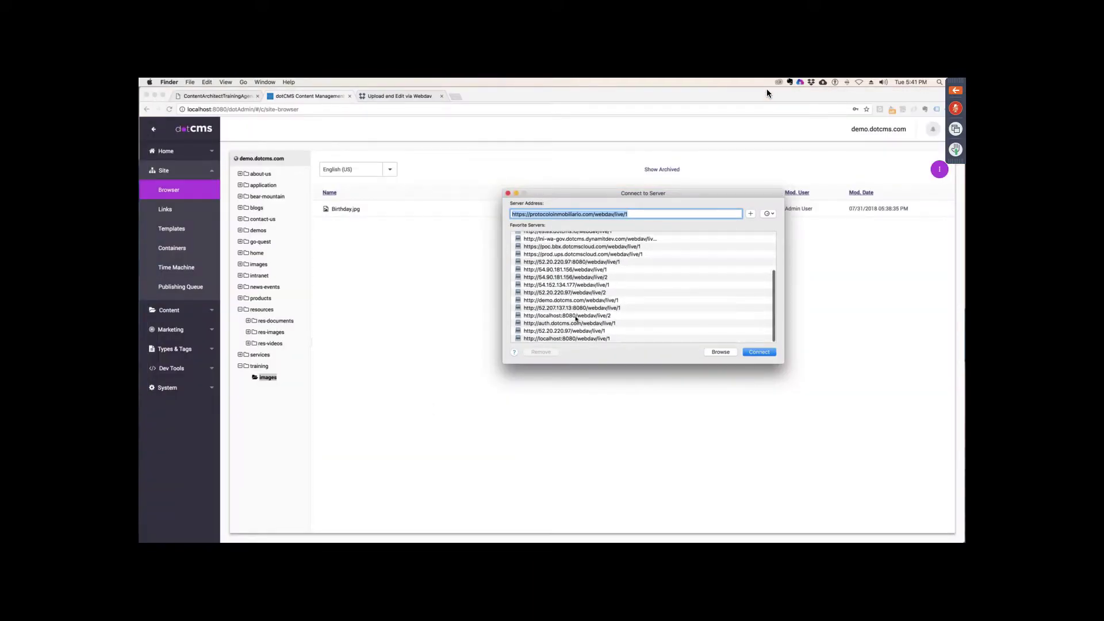
left_click(586, 316)
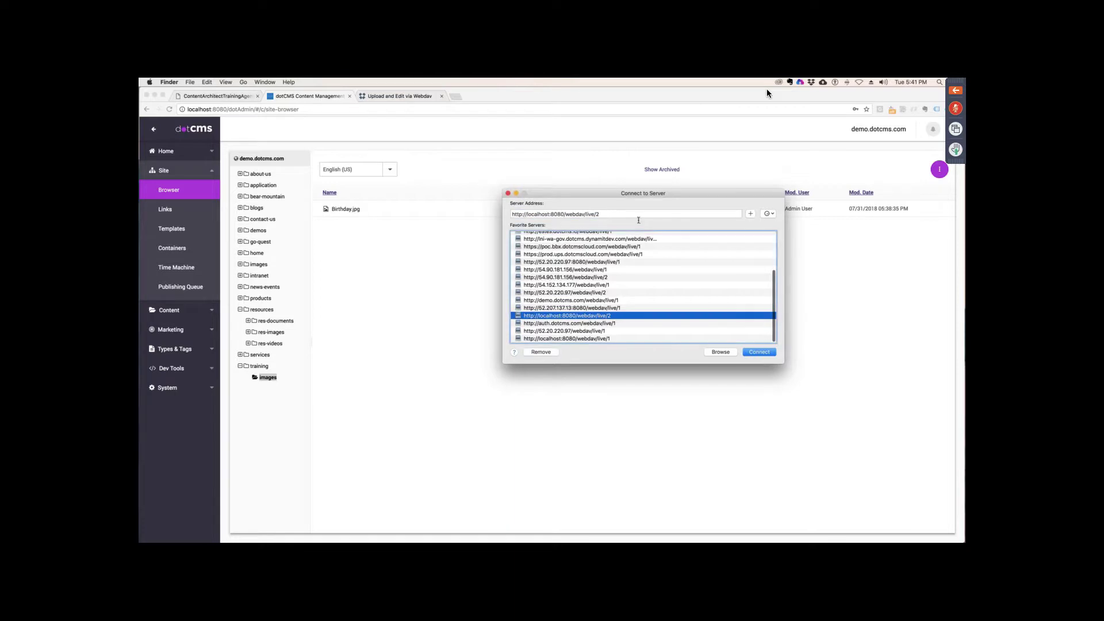
left_click(601, 214)
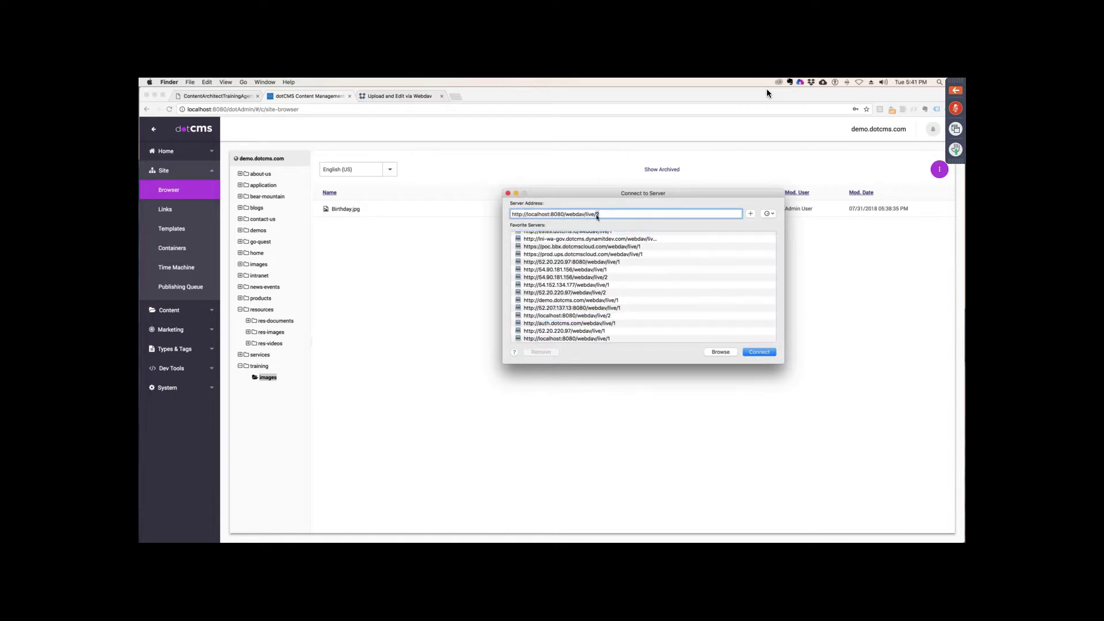
type("1")
Check the parts of the WebDAV address and connect to the server, accepting the unsecured connection
left_click_drag(564, 214, 503, 213)
mouse_move(585, 214)
left_mouse_down()
mouse_move(566, 214)
mouse_move(586, 214)
left_mouse_up()
left_click(606, 214)
left_click(759, 352)
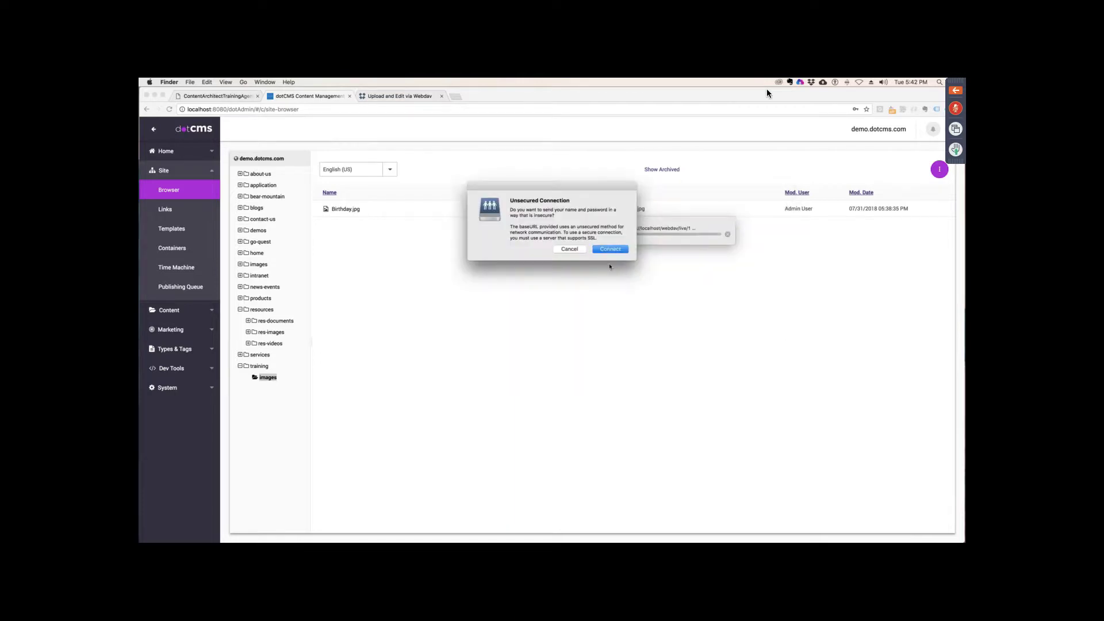
left_click(615, 250)
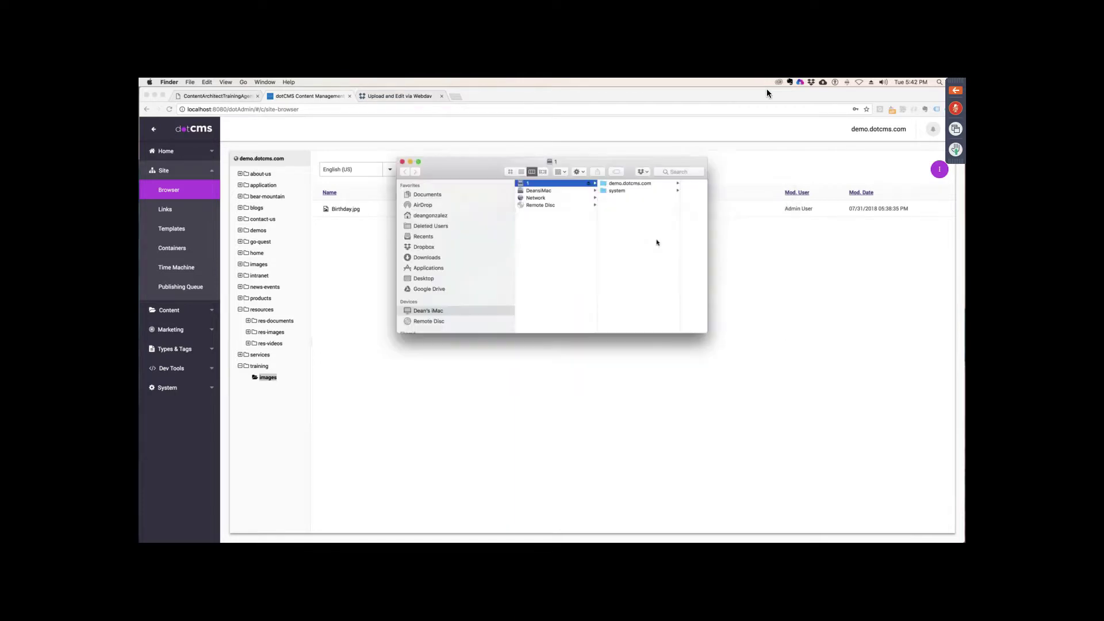
Open the images folder inside demo.dotcms.com's training folder on the mounted server and copy Birthday.jpg to the desktop
left_click(666, 184)
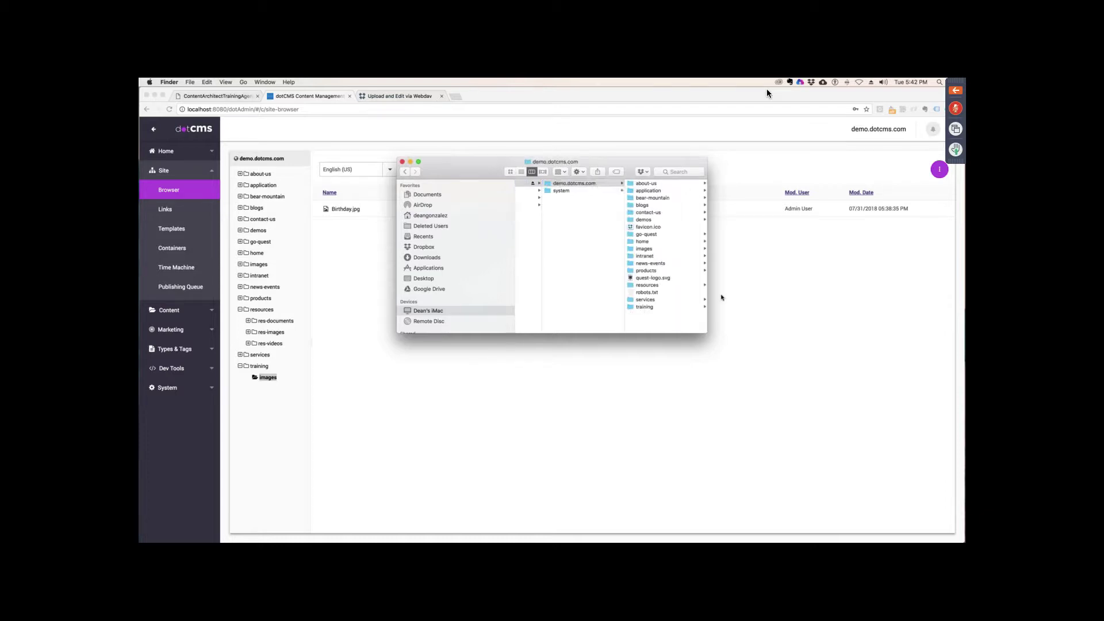
left_click(647, 182)
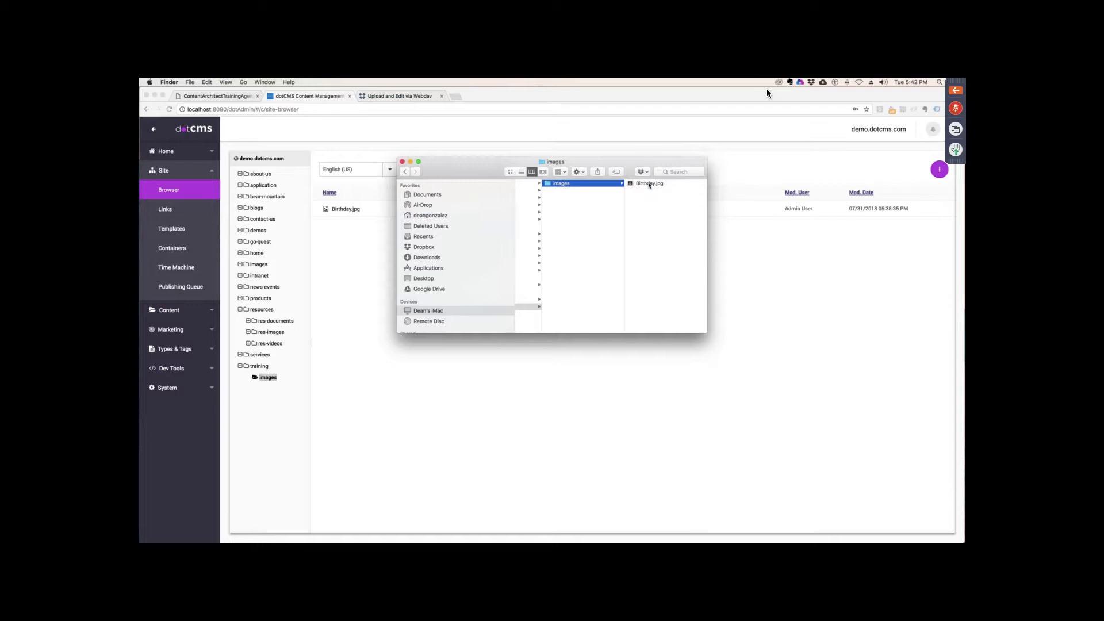
left_click(650, 184)
key("F11")
left_click_drag(650, 183, 766, 229)
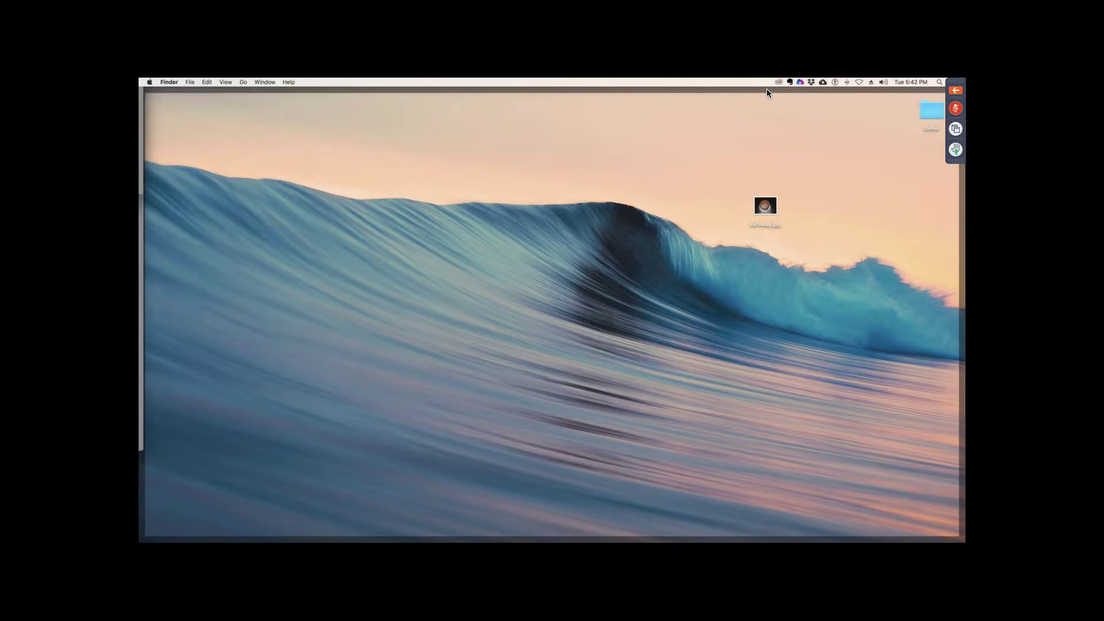
Copy boatonlake.jpg from the desktop's Demo folder into the mounted images folder, and refresh the dotCMS site browser in Chrome
double_click(936, 114)
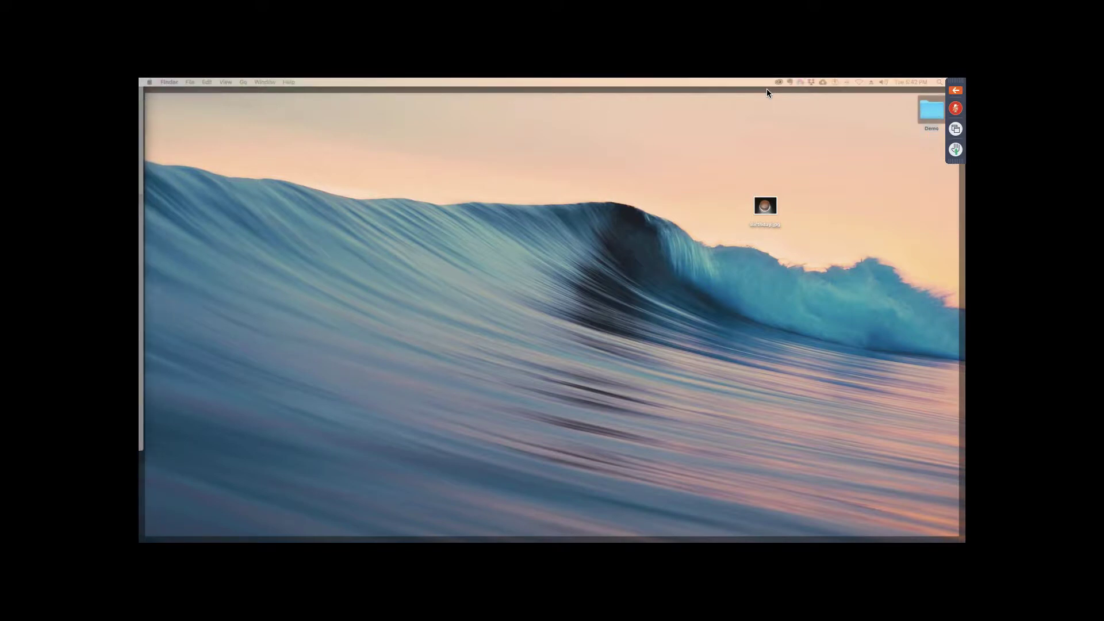
left_click_drag(734, 540, 653, 207)
key("F11")
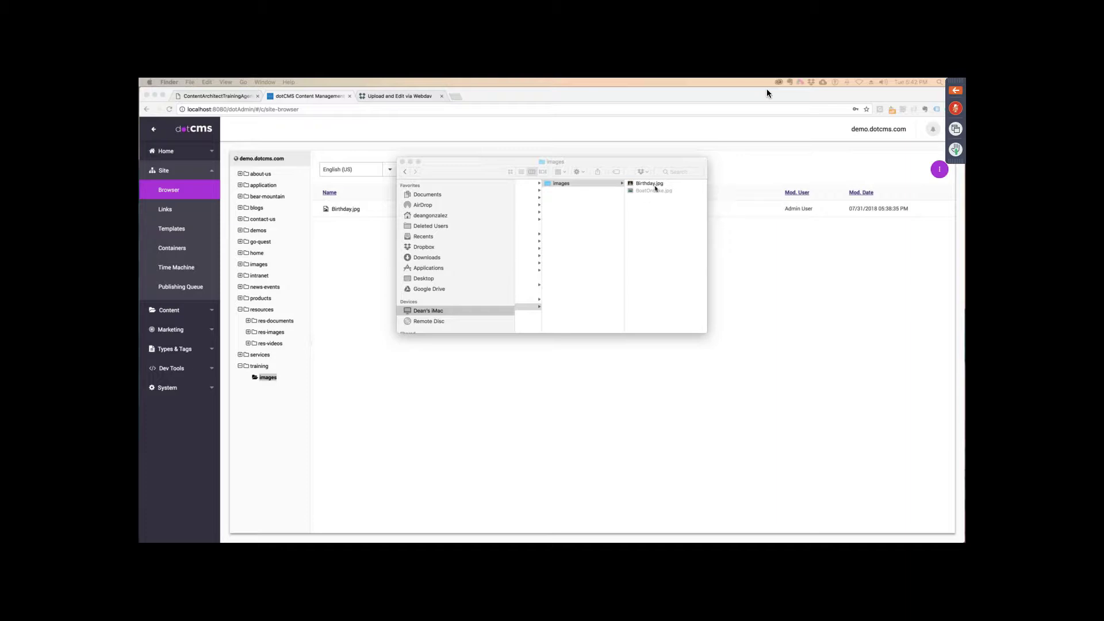
left_click(402, 163)
left_click(377, 320)
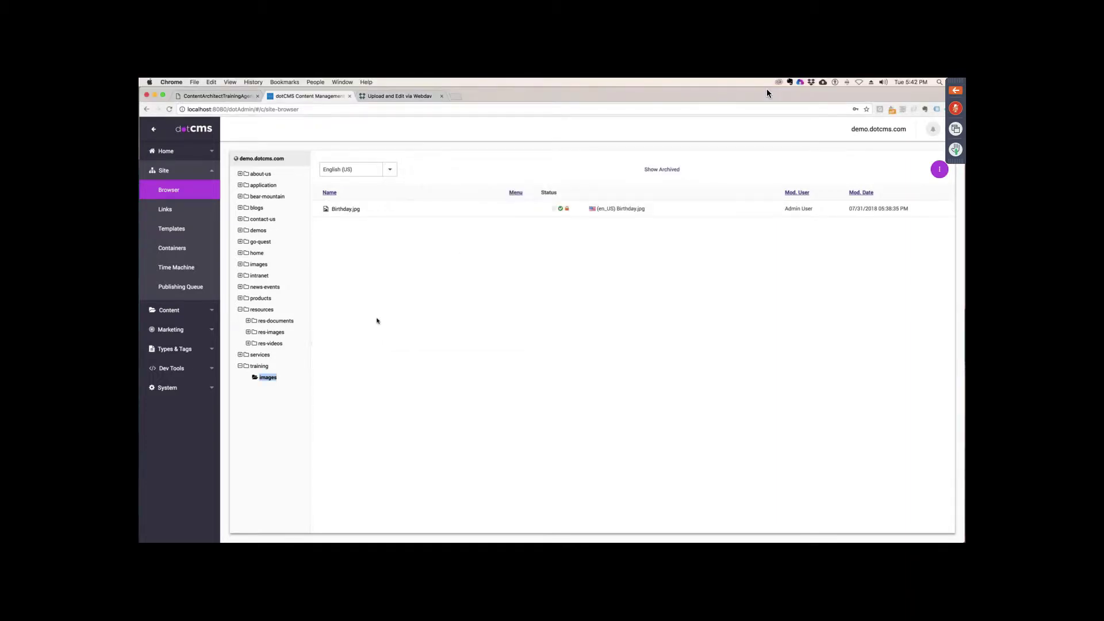
key("super+r")
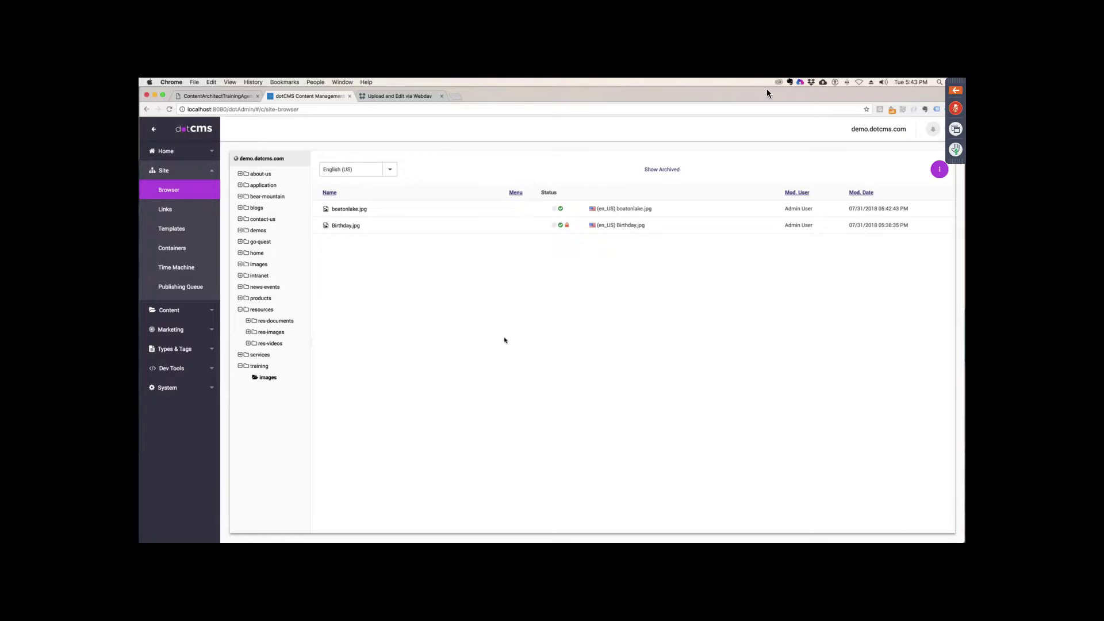
Open boatonlake.jpg, review its metadata and permissions, and open its image in the image editor
left_click(375, 209)
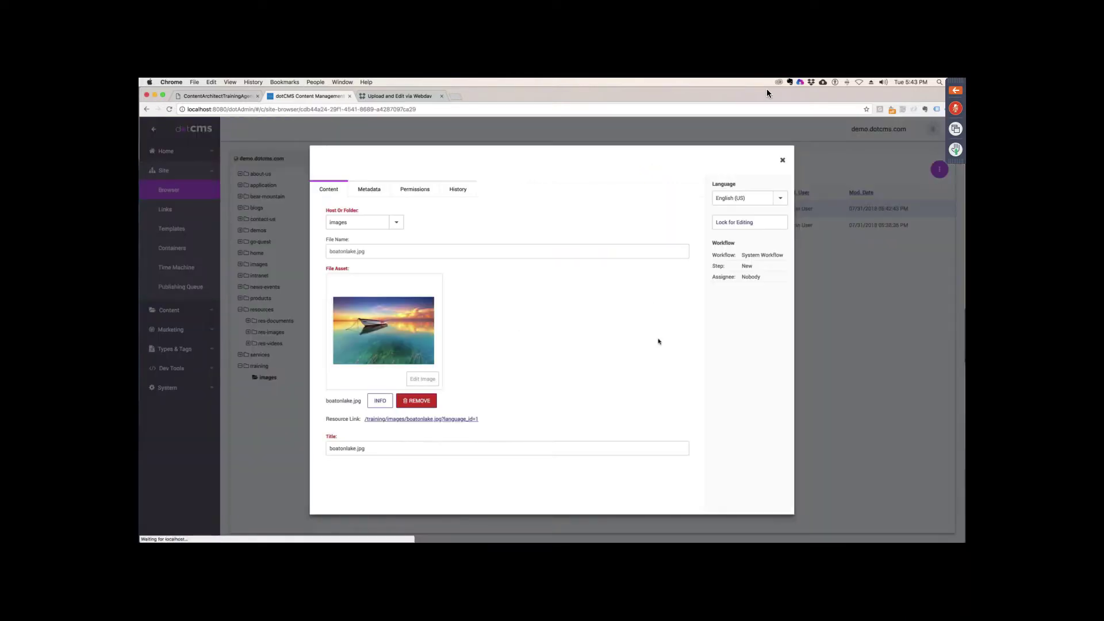
left_click(369, 190)
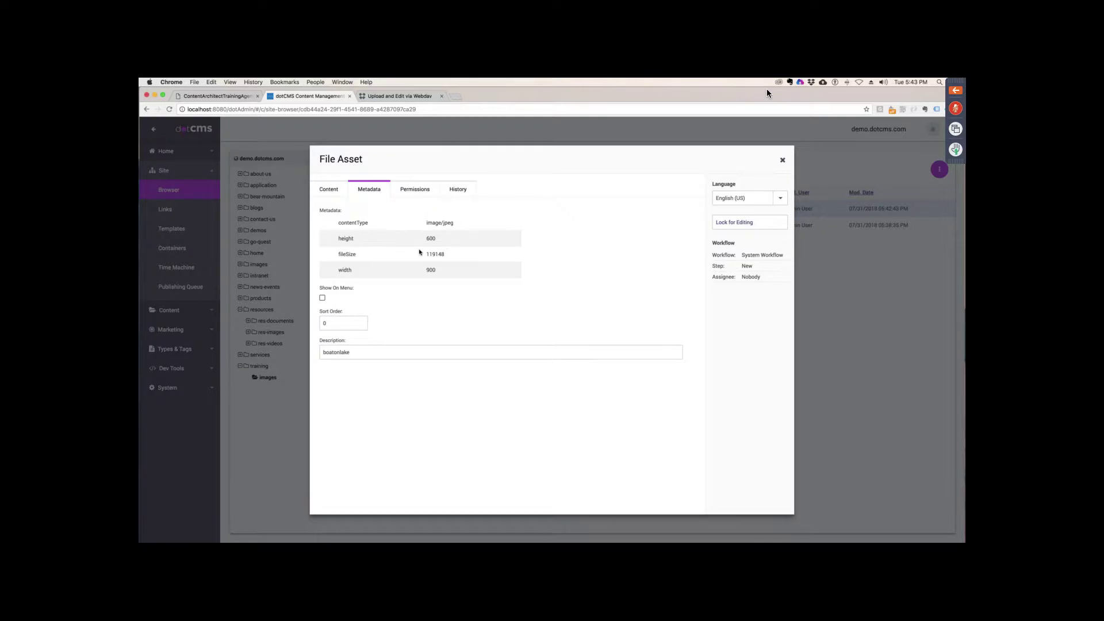
left_click(418, 190)
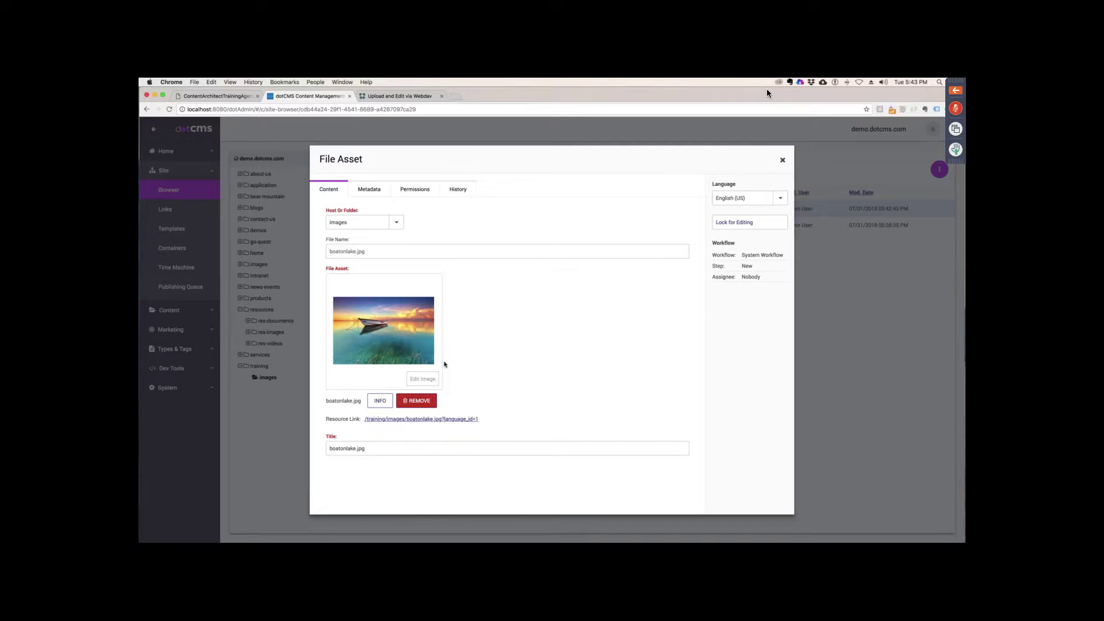
left_click(433, 380)
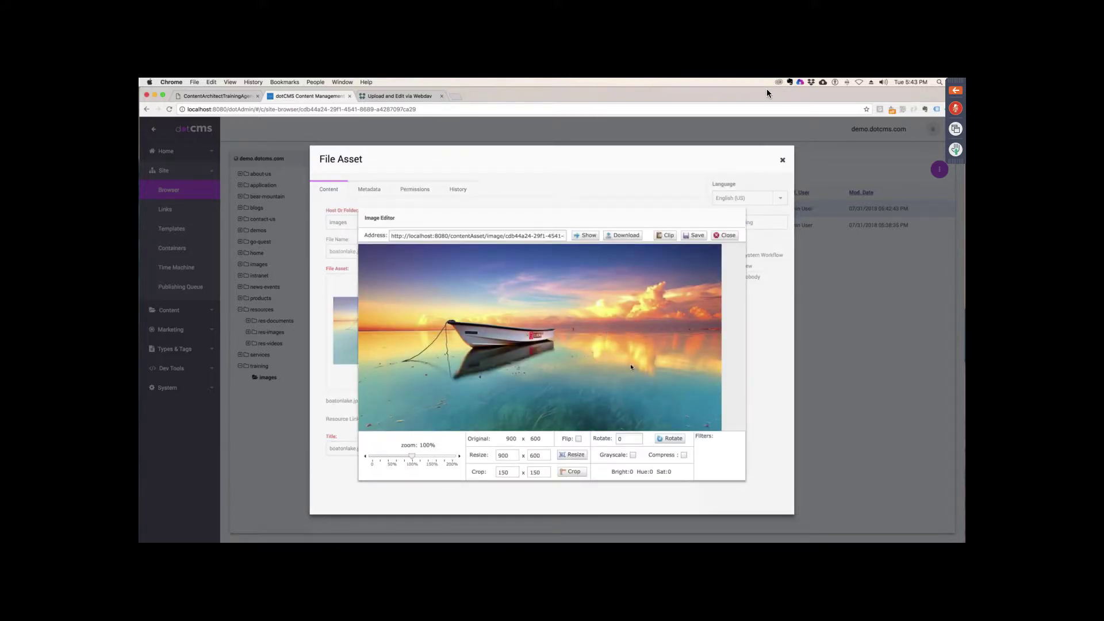
Try the grayscale and flip filters on the boat image and turn both off again
left_click(633, 455)
left_click(635, 455)
left_click(579, 439)
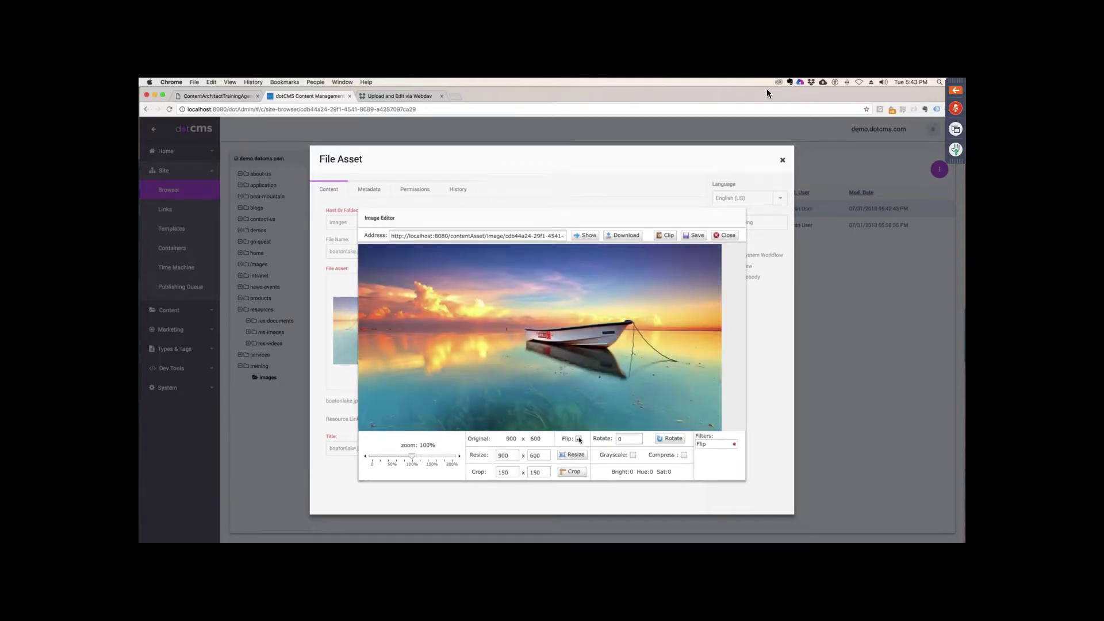
left_click(579, 439)
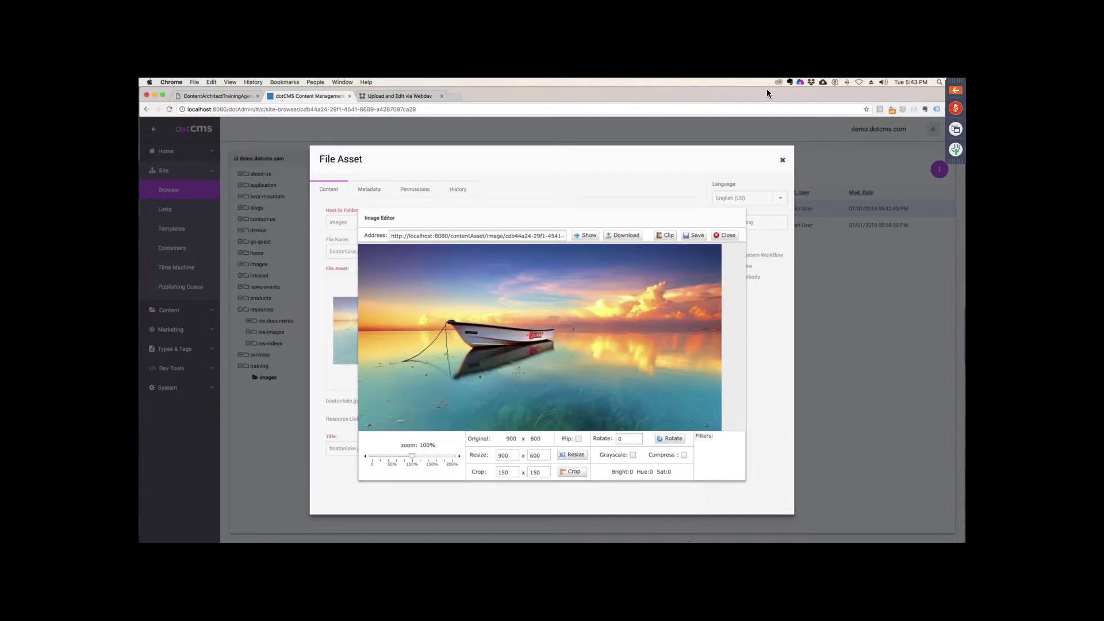
Scale the boat image to 53%, enter resize dimensions of 500 x 333, and view the color adjustments without applying any
left_click_drag(411, 455, 393, 455)
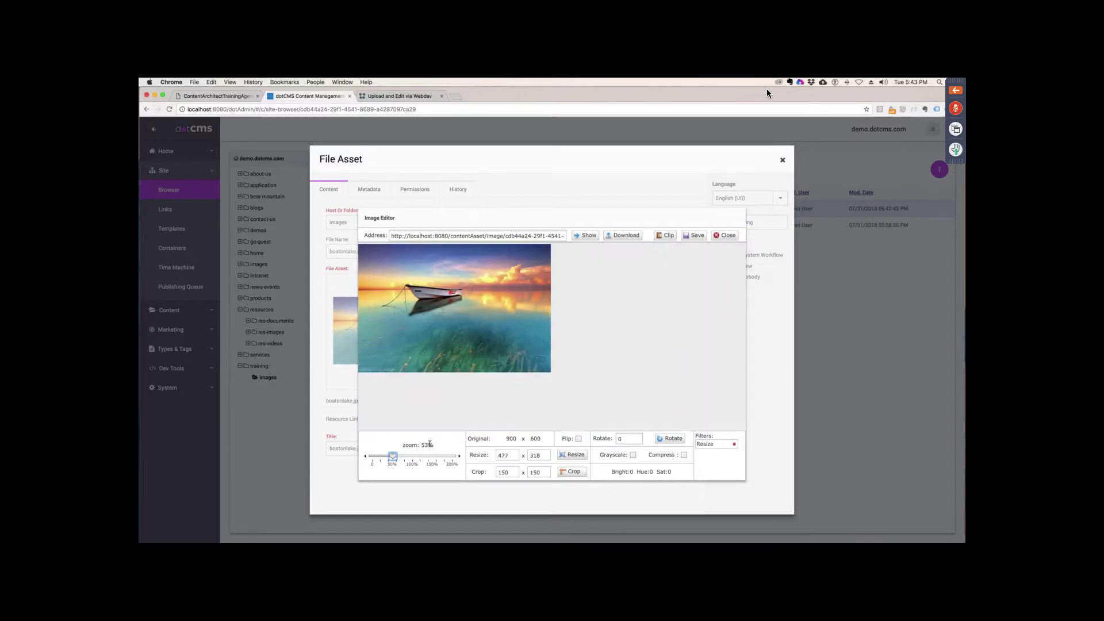
key("Tab")
type("5")
left_click(633, 471)
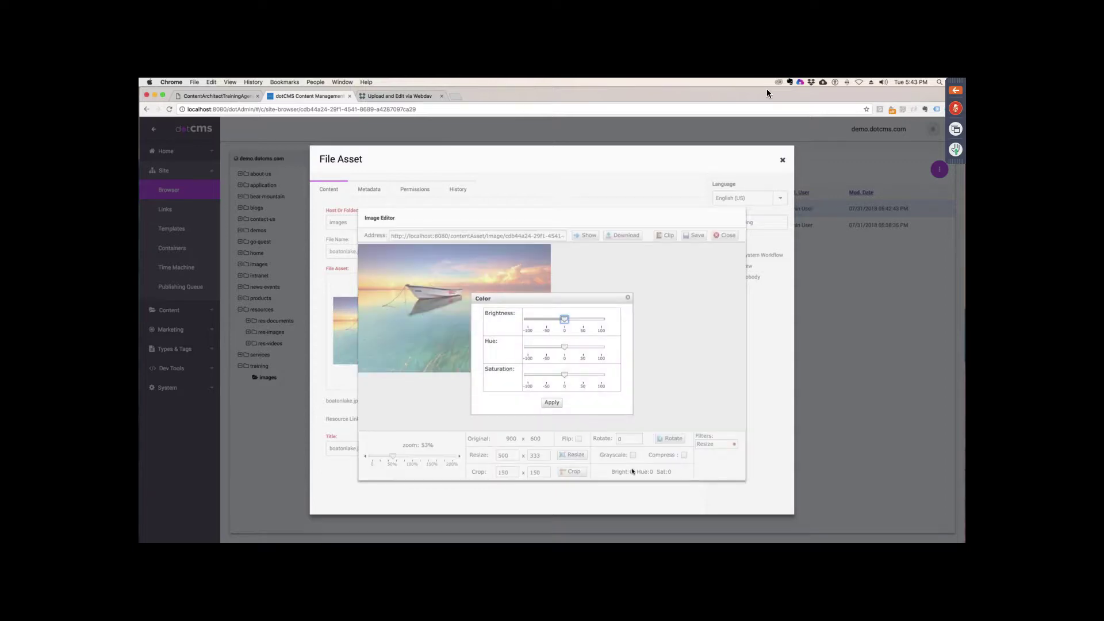
left_click(628, 297)
Crop the image to 150 x 150 around the boat, clip it, and close the image editor and the asset form
left_click(572, 471)
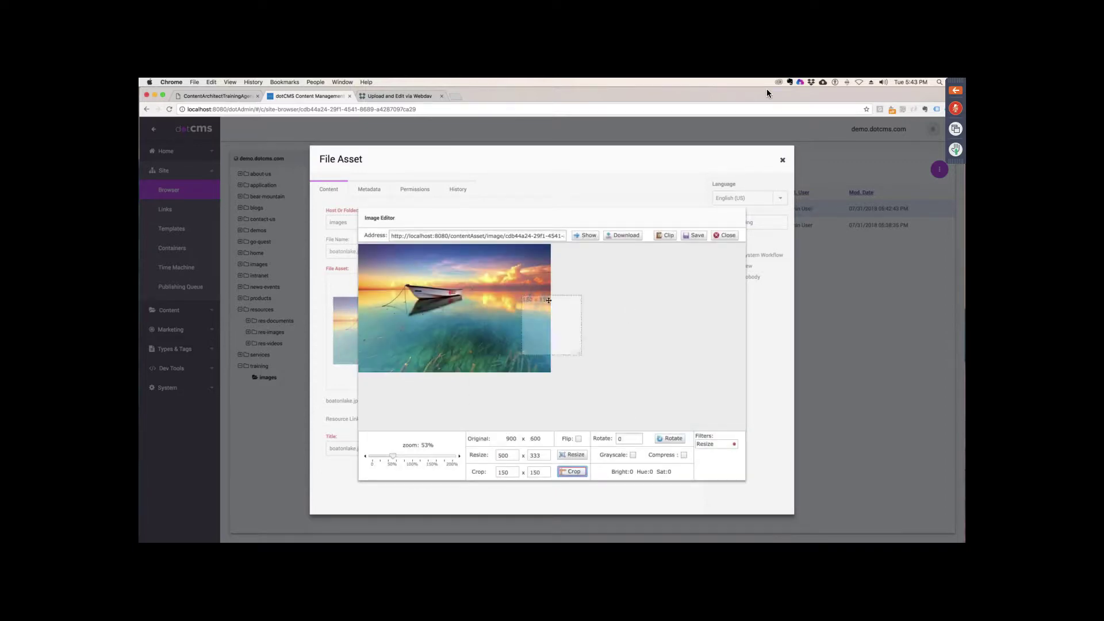
mouse_move(436, 288)
left_mouse_down()
mouse_move(413, 295)
mouse_move(427, 298)
left_mouse_up()
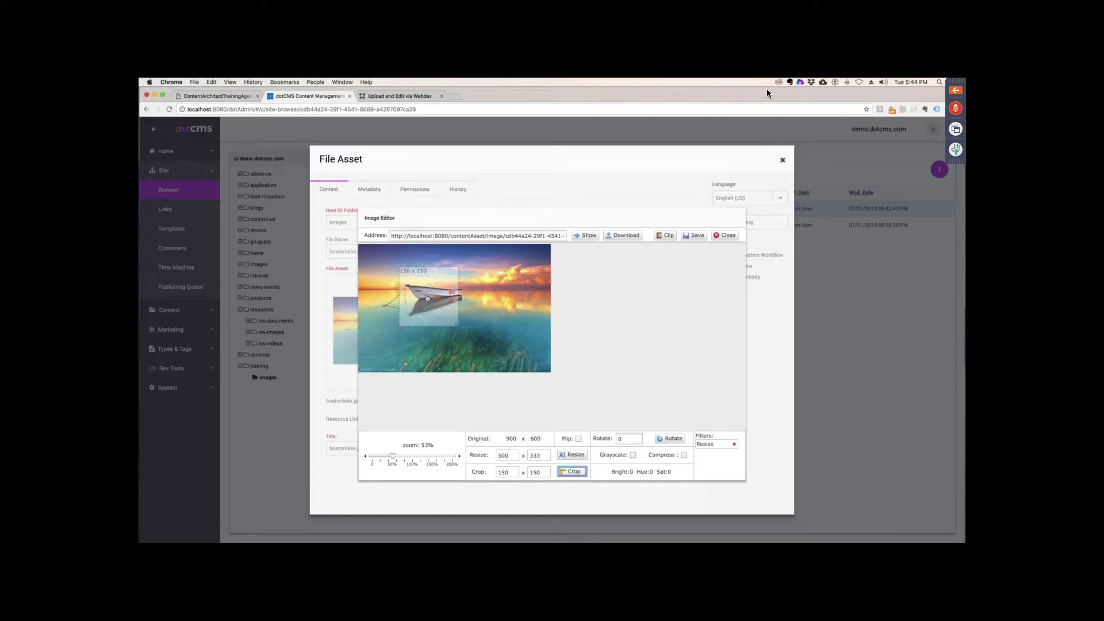
double_click(427, 297)
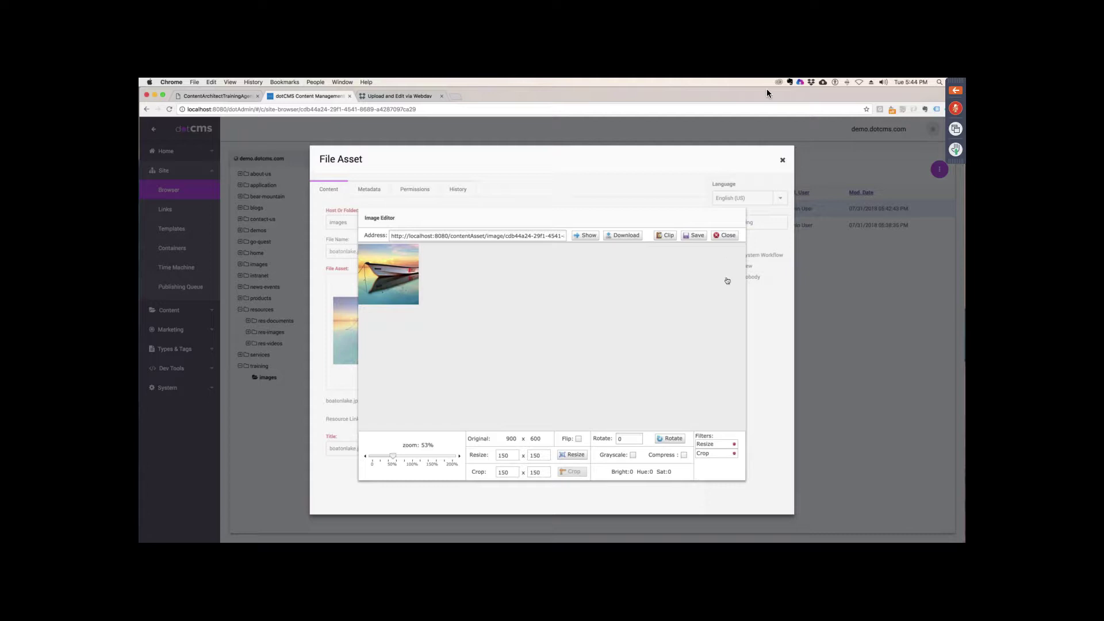
left_click(663, 236)
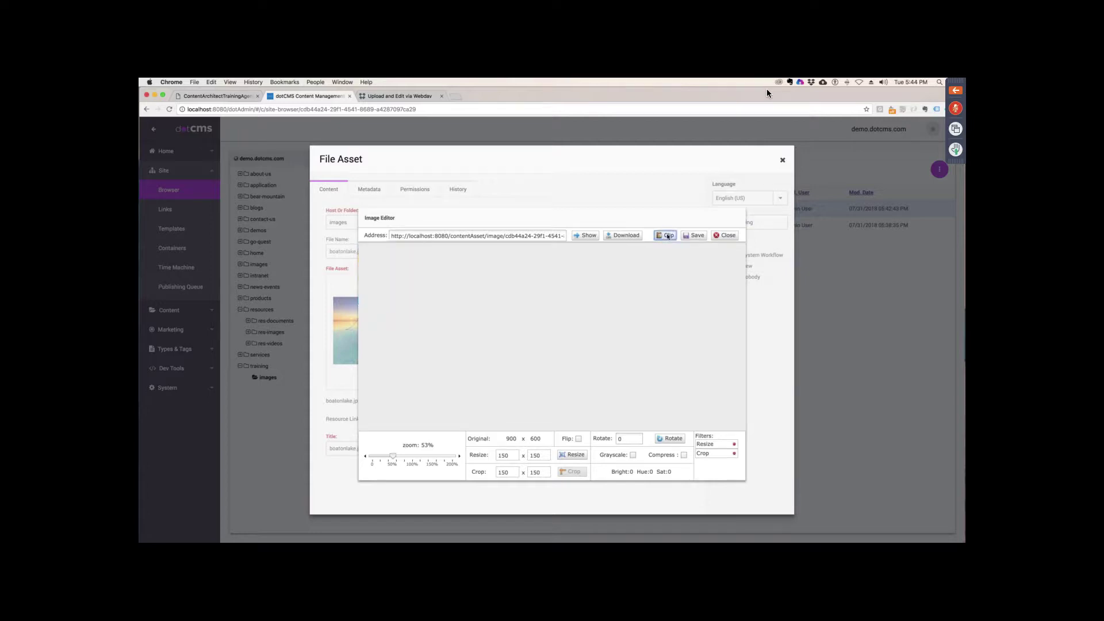
left_click(728, 235)
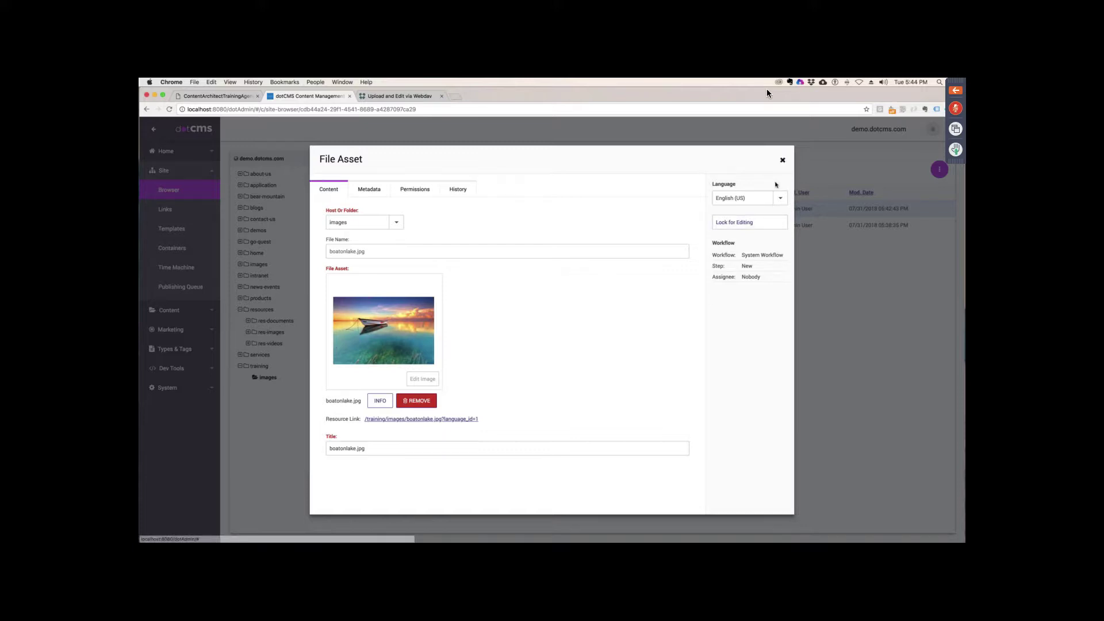
left_click(782, 161)
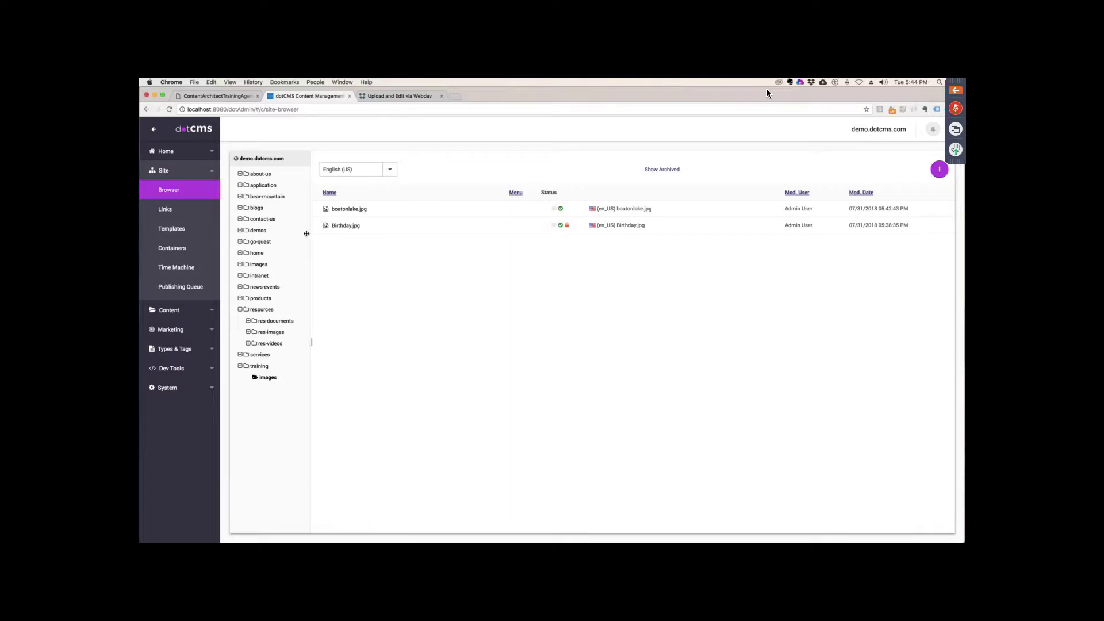
Open the list of content types
left_click(181, 350)
left_click(176, 248)
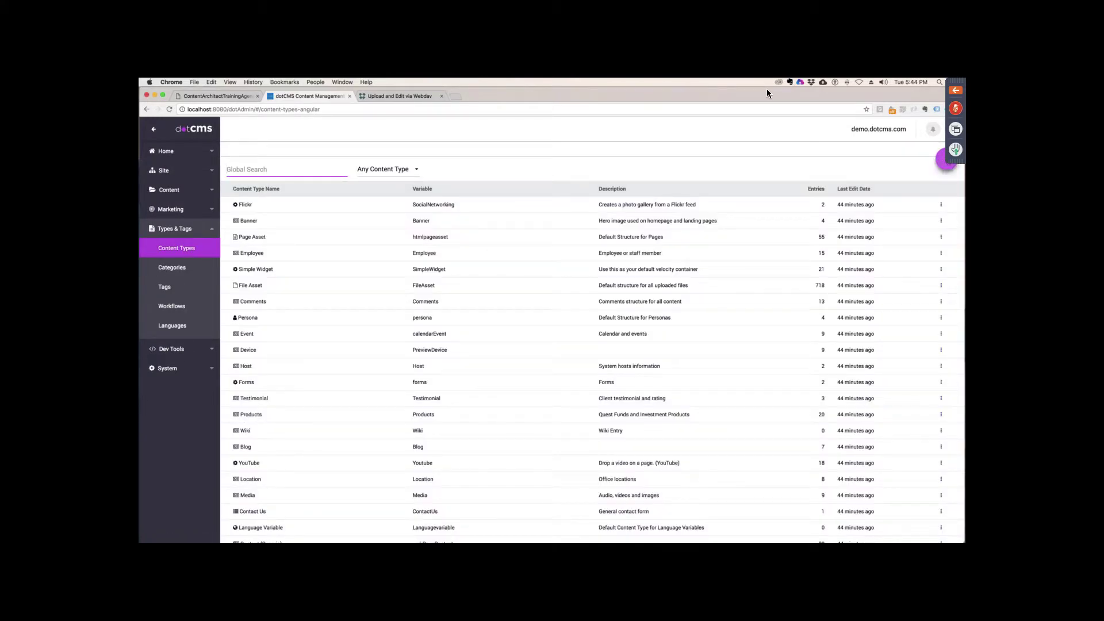
View the creation form for a new File content type and close it without creating anything
left_click(946, 160)
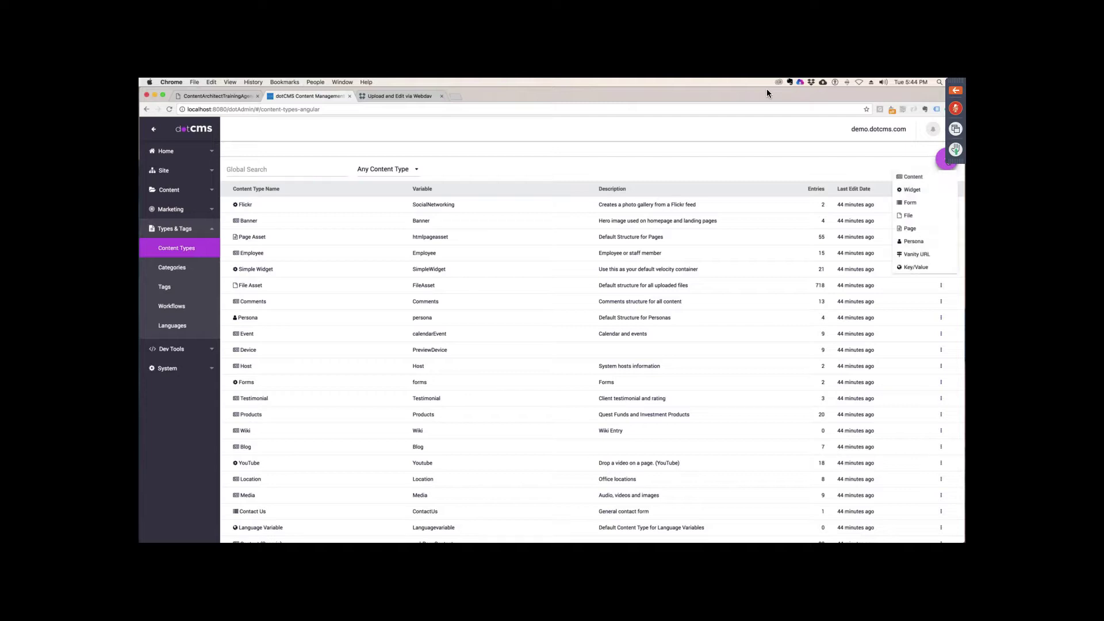
left_click(909, 217)
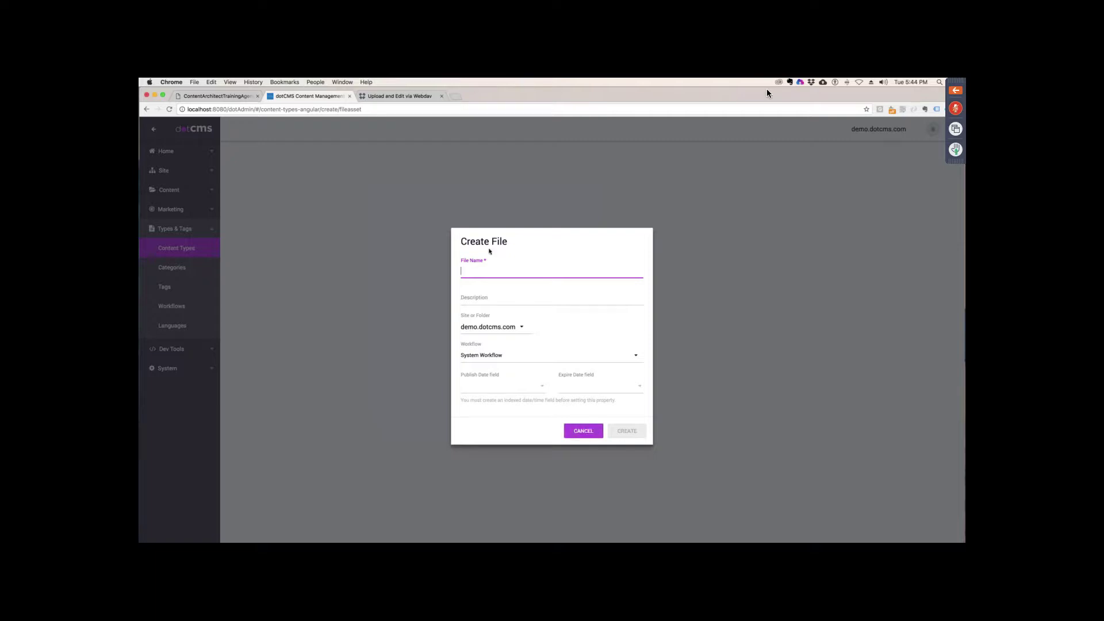
left_click(460, 261)
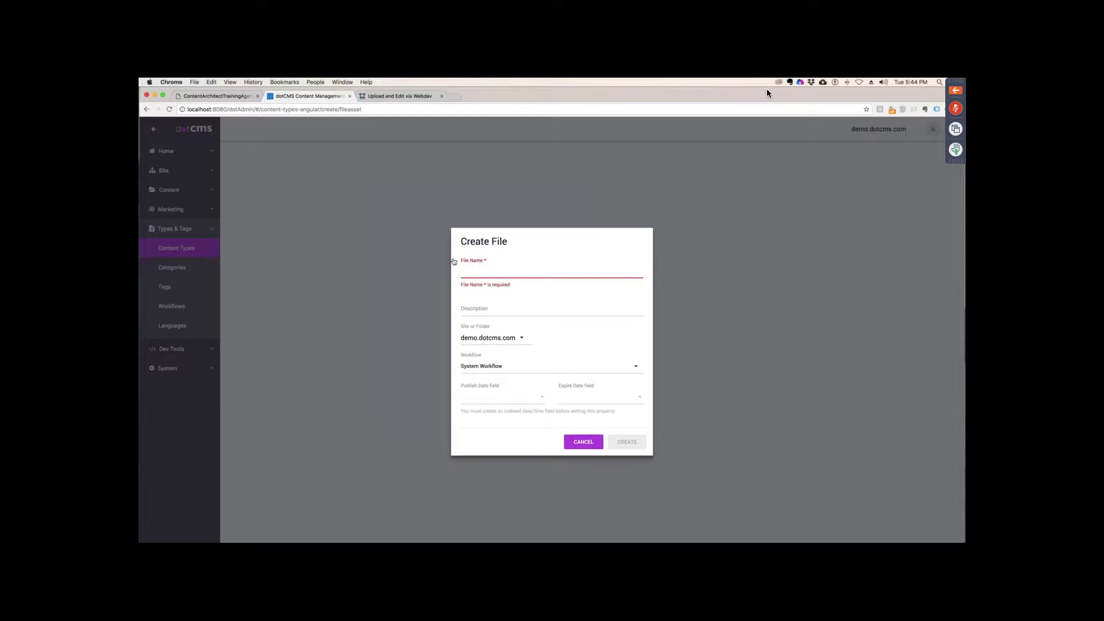
left_click(584, 442)
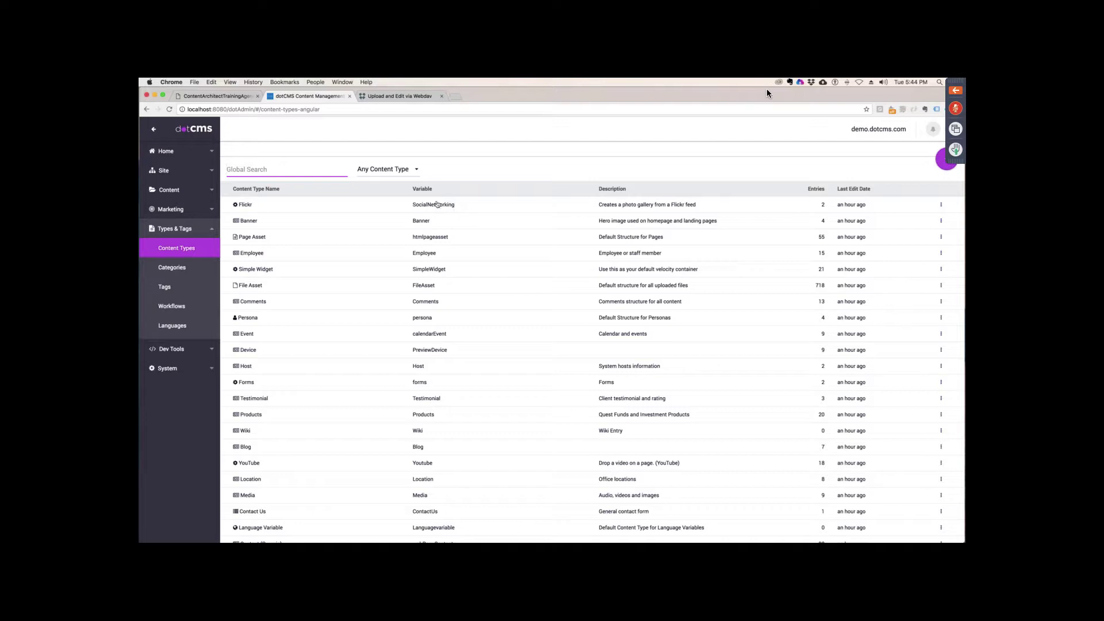
Filter the content types to Page, open Page Asset, and review its fields through Canonical URL
left_click(387, 169)
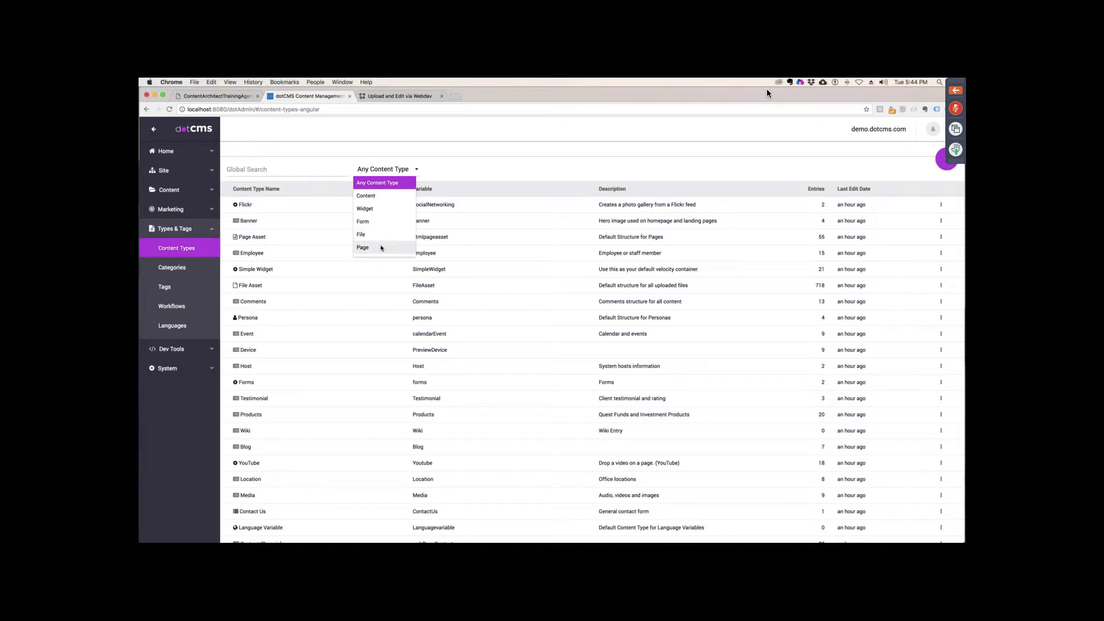
left_click(482, 157)
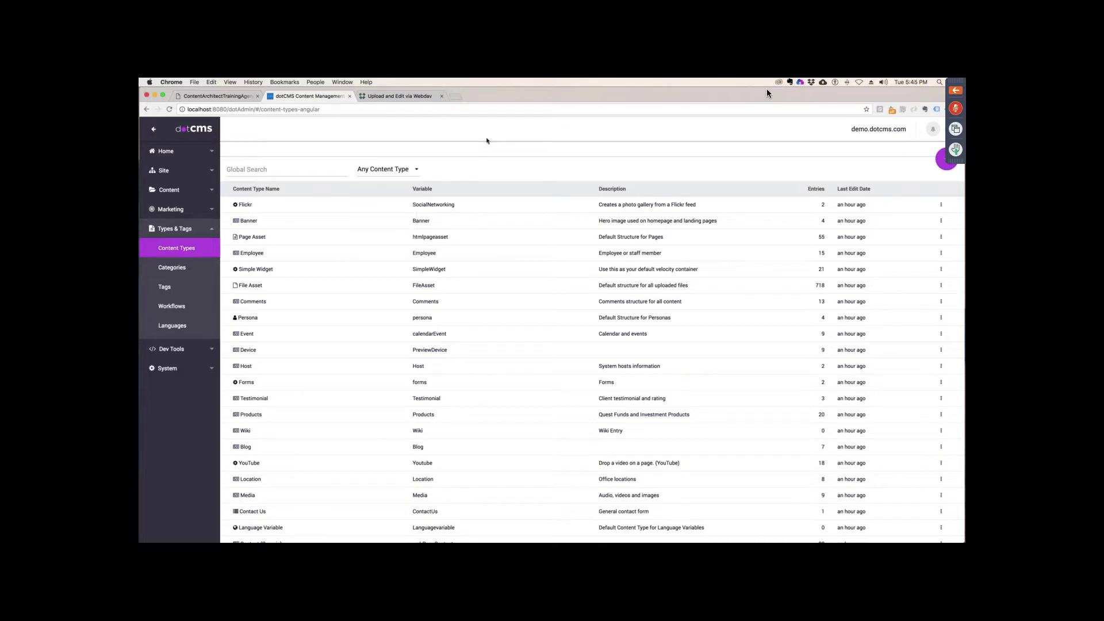
left_click(387, 169)
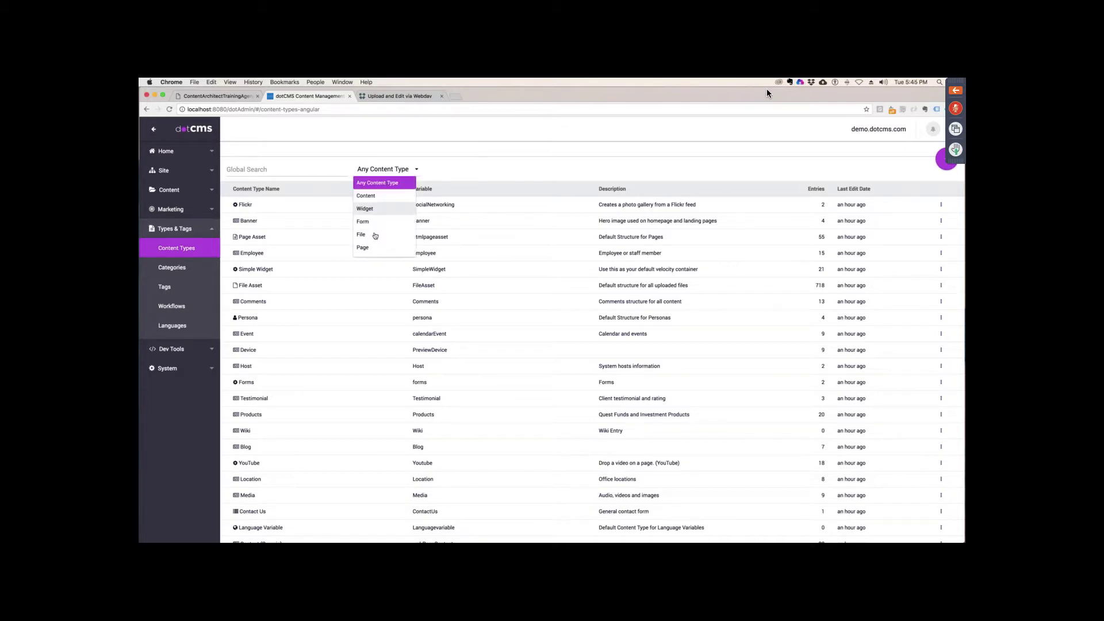
left_click(364, 239)
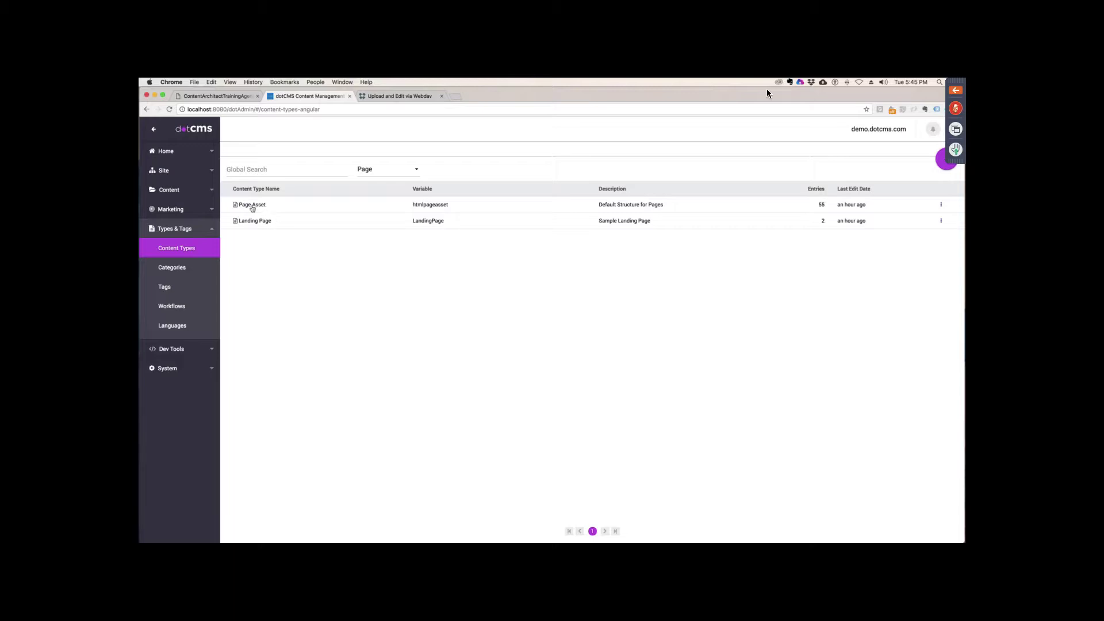
left_click(258, 206)
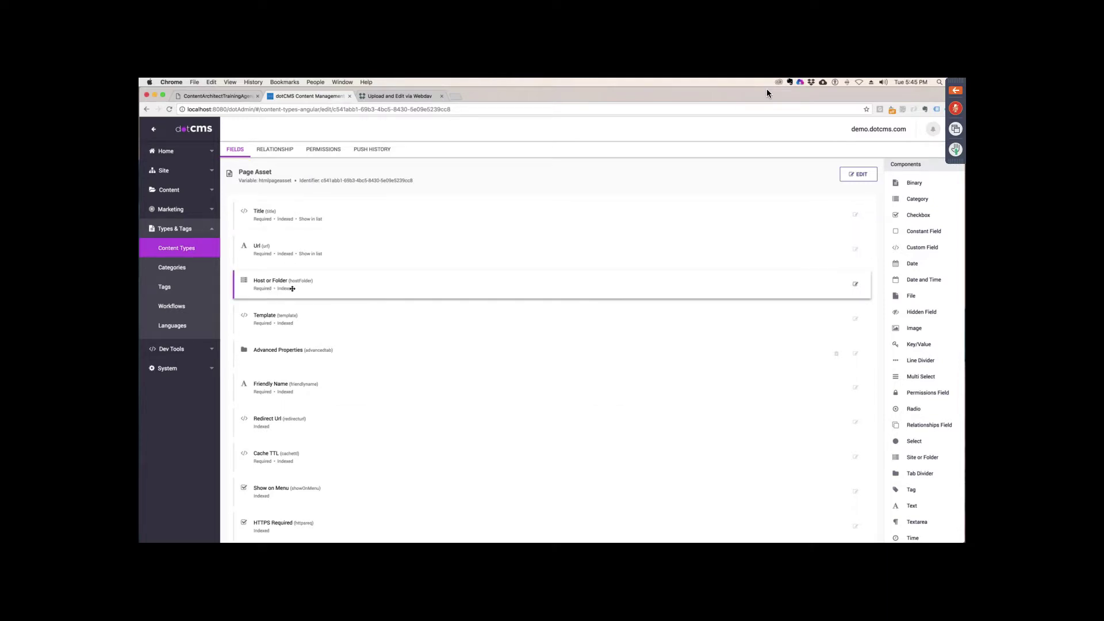
scroll(293, 288, "down", 2)
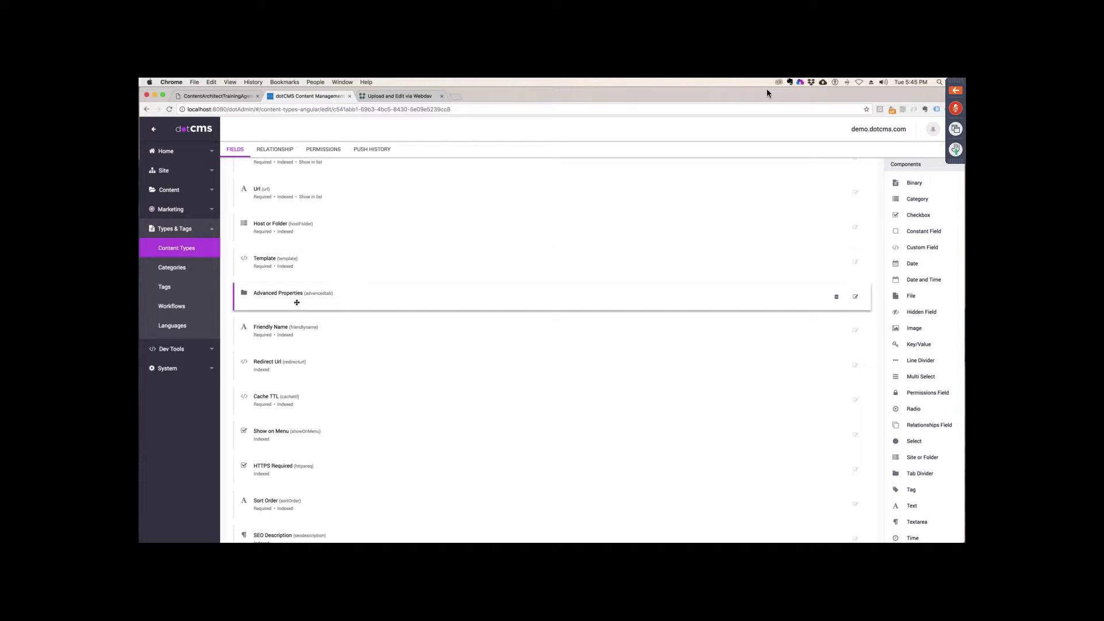
scroll(305, 302, "down", 4)
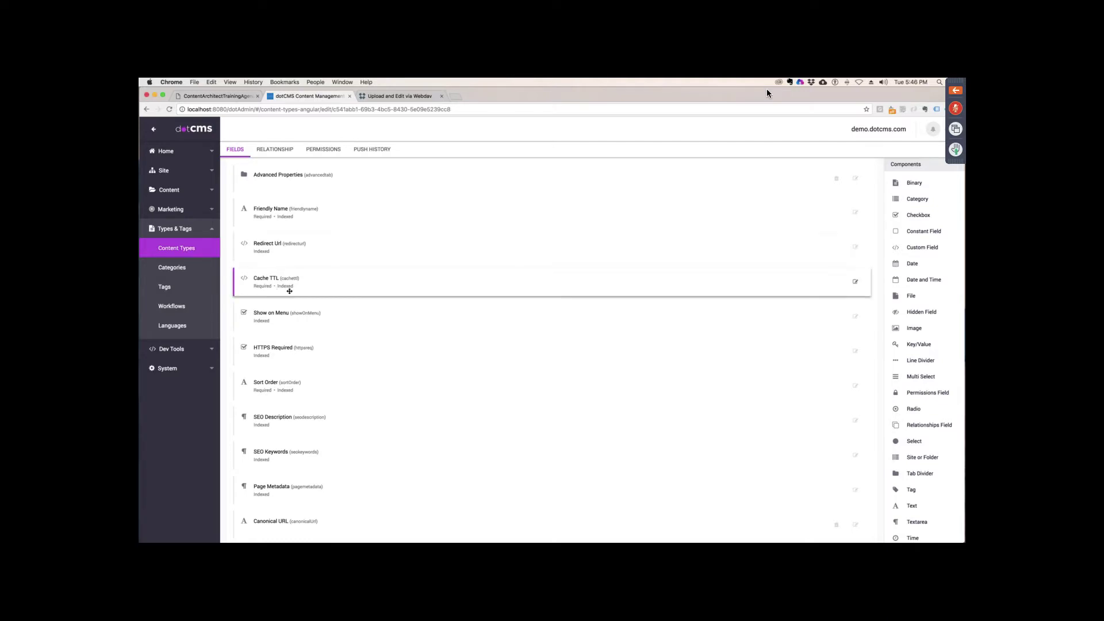
scroll(291, 284, "down", 1)
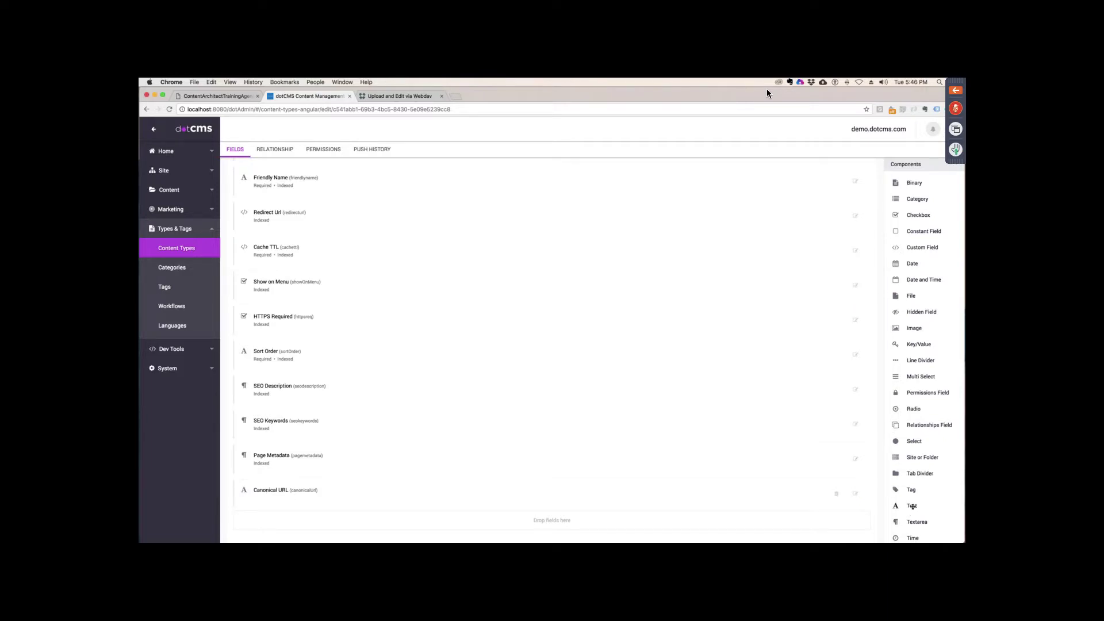
Try adding a Text field named Facebook Link to Page Asset with URL Pattern validation, User Searchable and Show in List, and discard it
left_click_drag(913, 506, 290, 500)
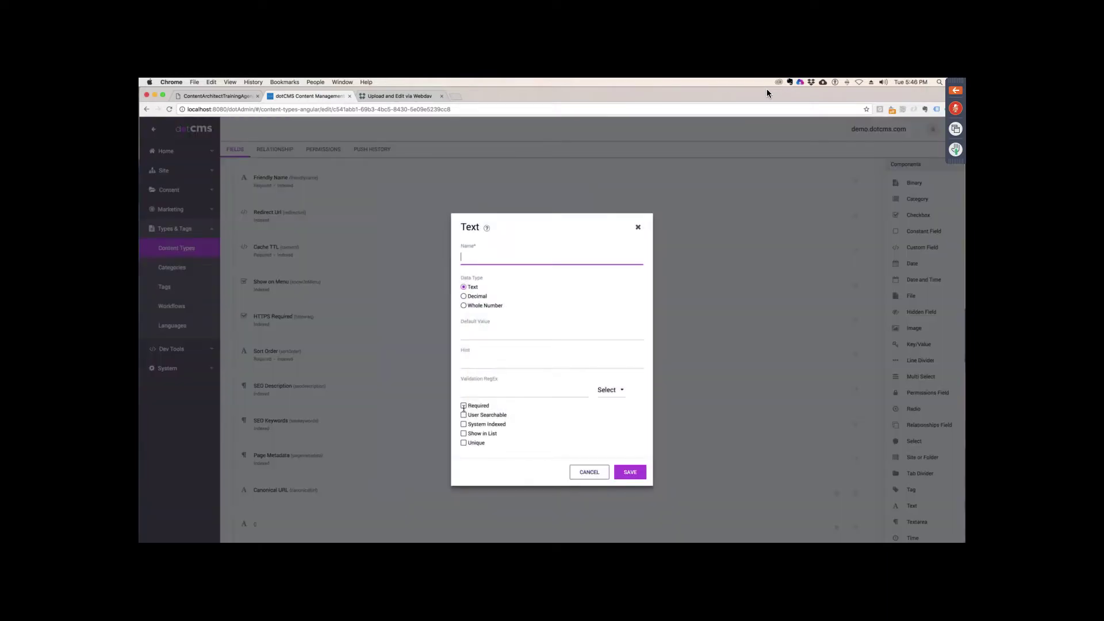
left_click(543, 261)
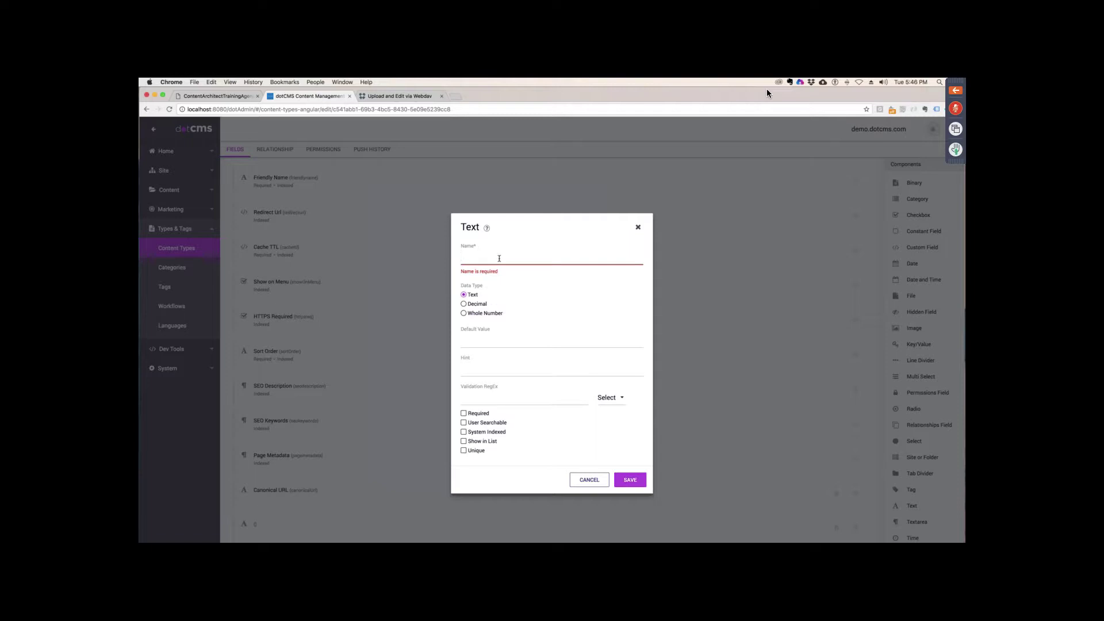
type("Facebo")
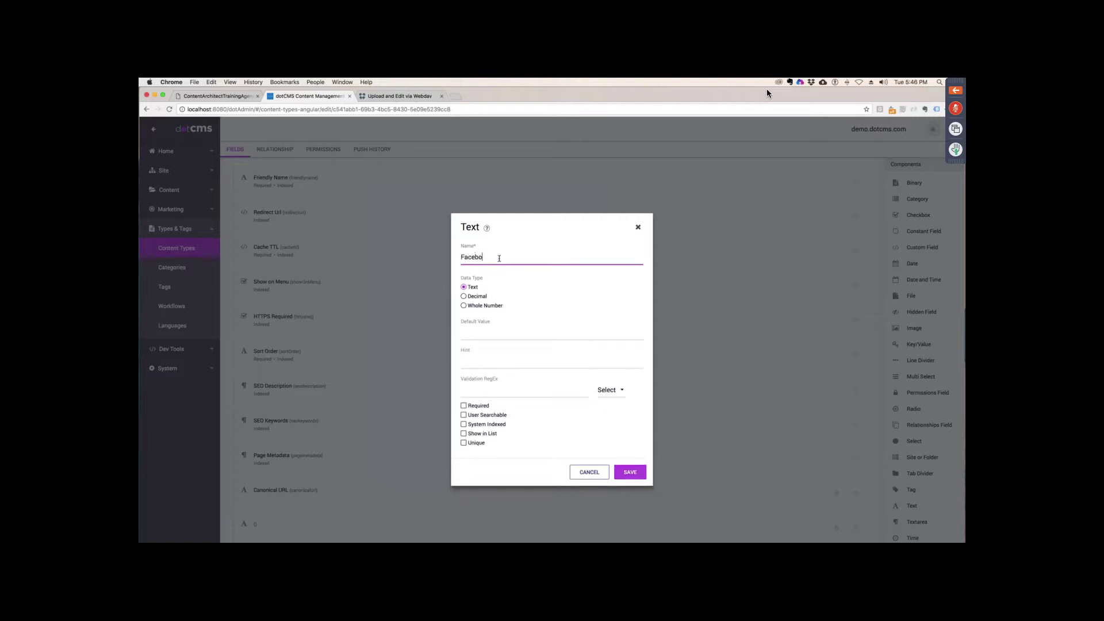
type("ok Link")
left_click(620, 390)
scroll(613, 443, "down", 3)
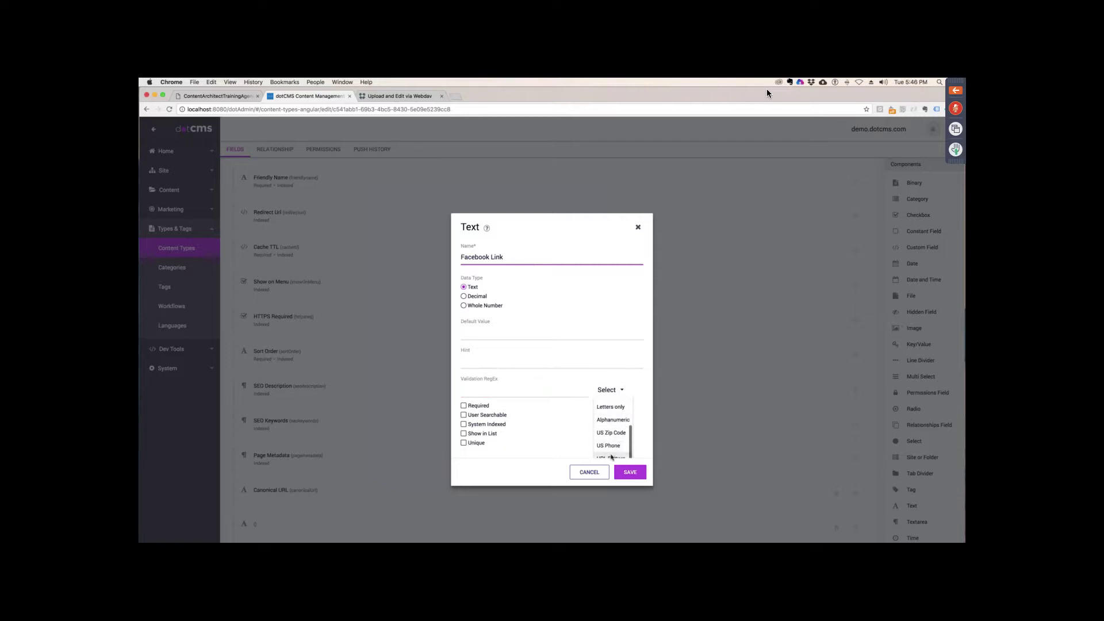
left_click(612, 458)
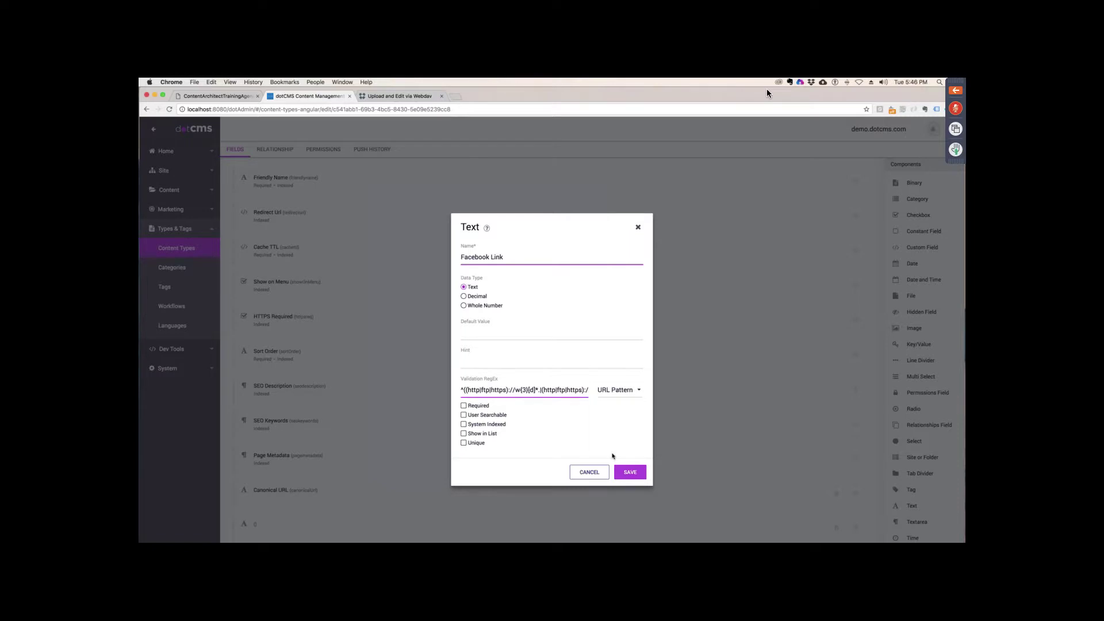
left_click(487, 409)
left_click(477, 433)
key("space")
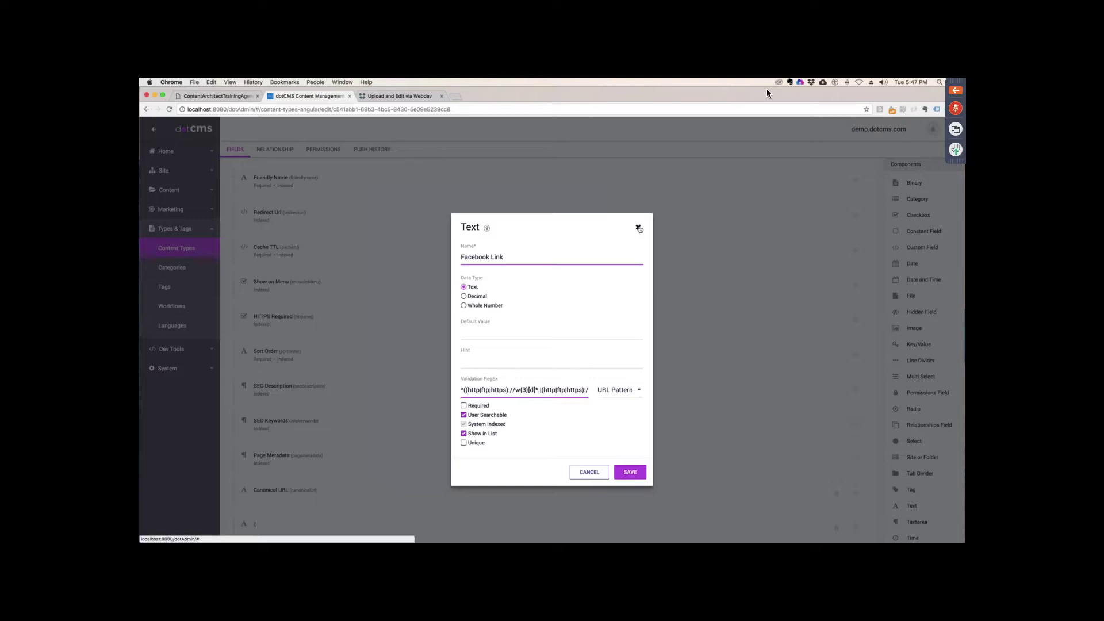
left_click(639, 228)
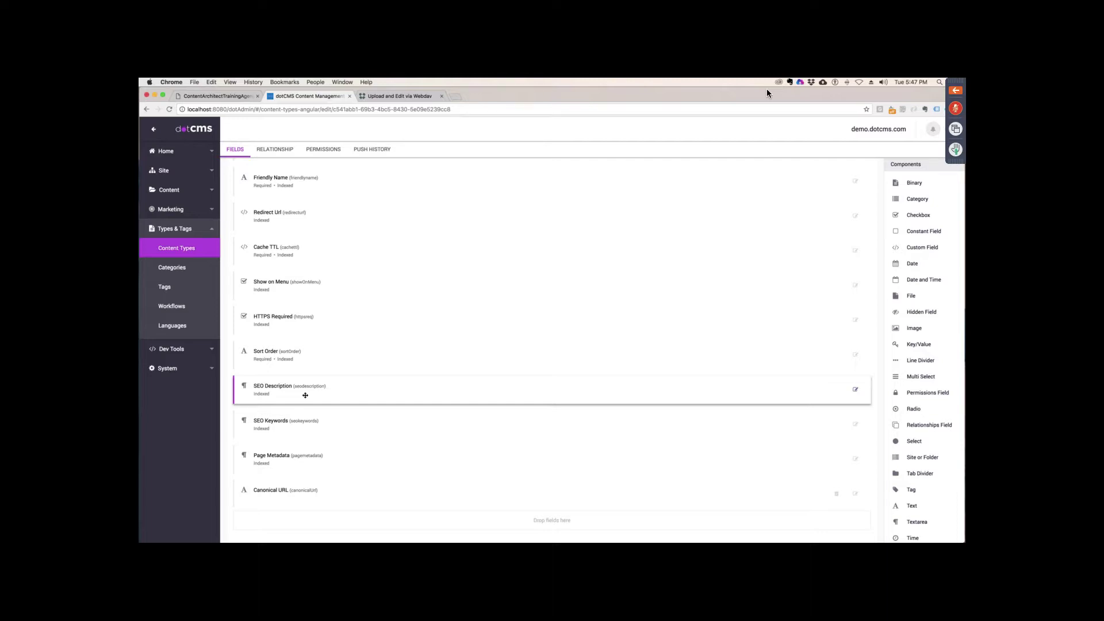
Filter the content types to Page, open Landing Page, and inspect its Banner binary field without changing it
left_click(190, 253)
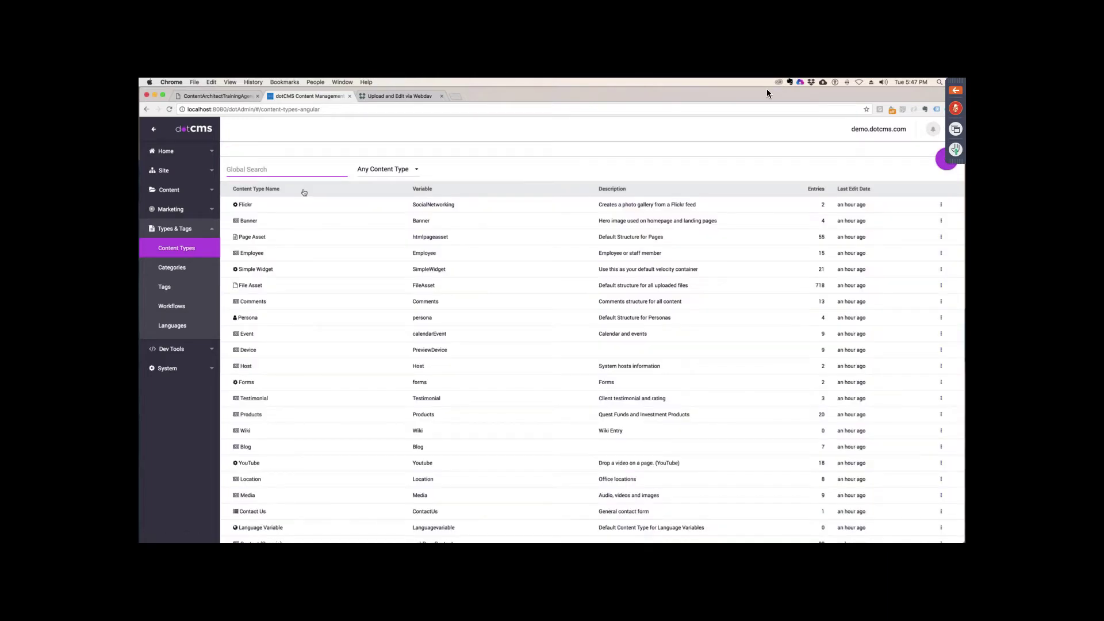
left_click(403, 169)
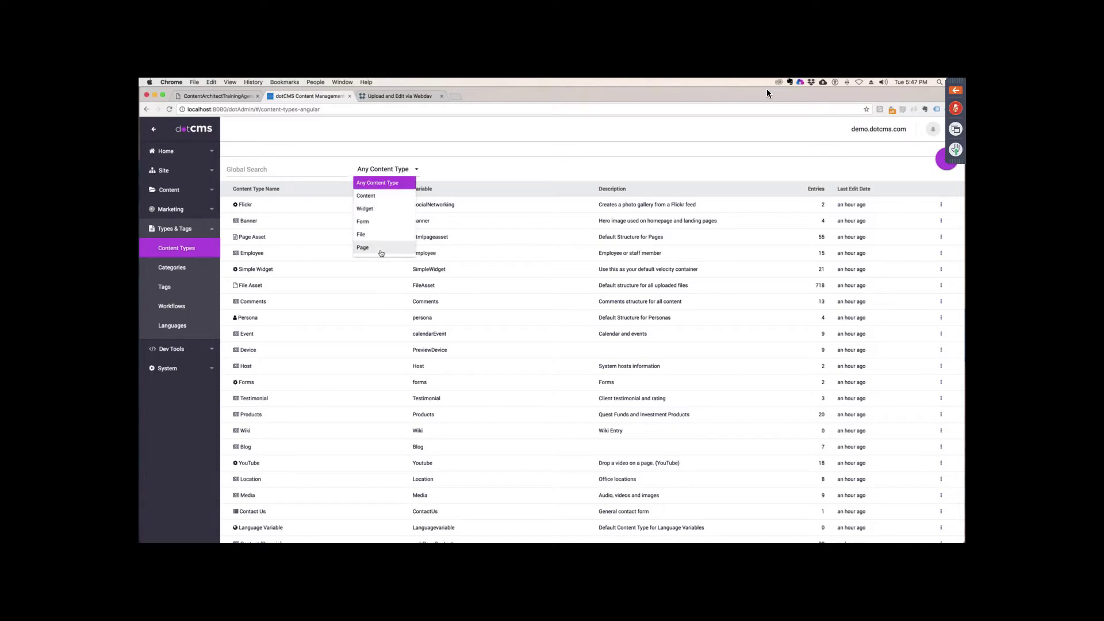
left_click(380, 253)
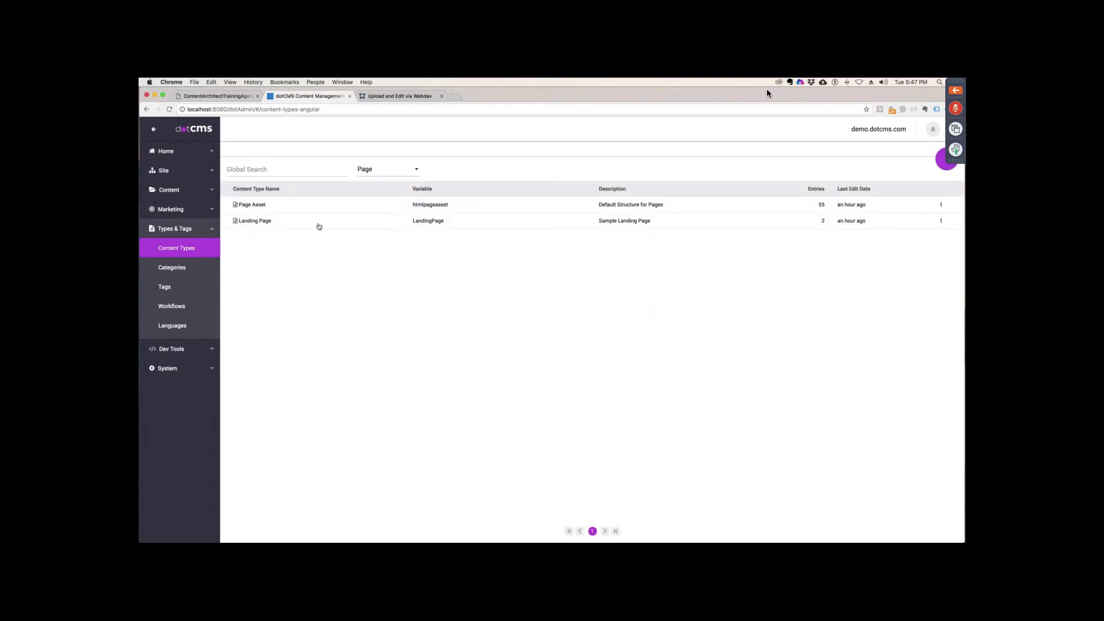
left_click(264, 221)
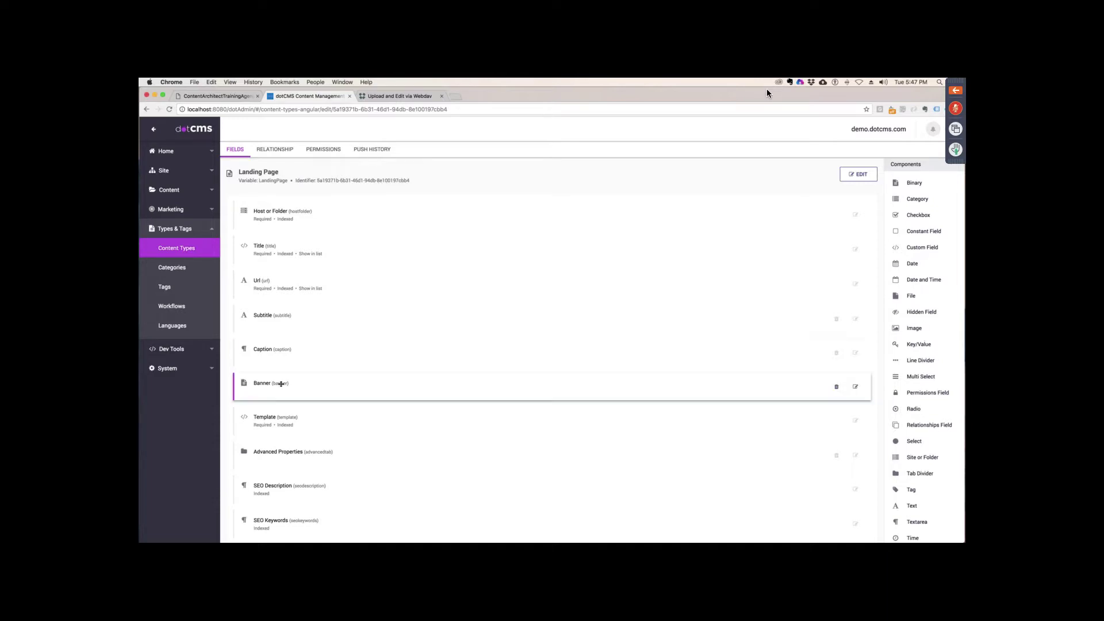
scroll(299, 388, "down", 1)
left_click(286, 355)
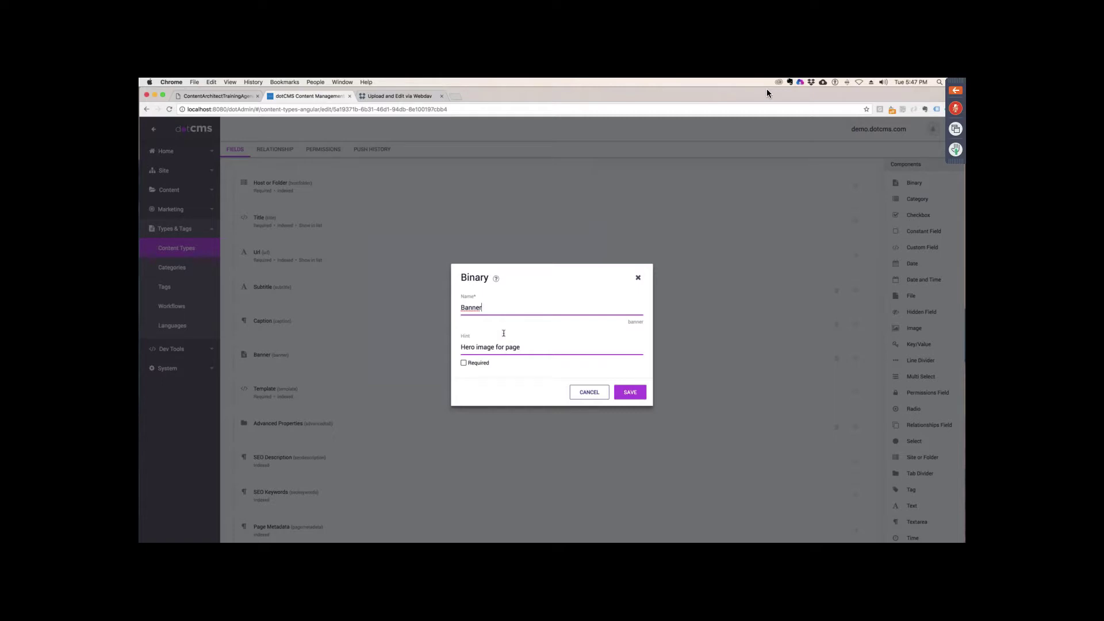
left_click(605, 399)
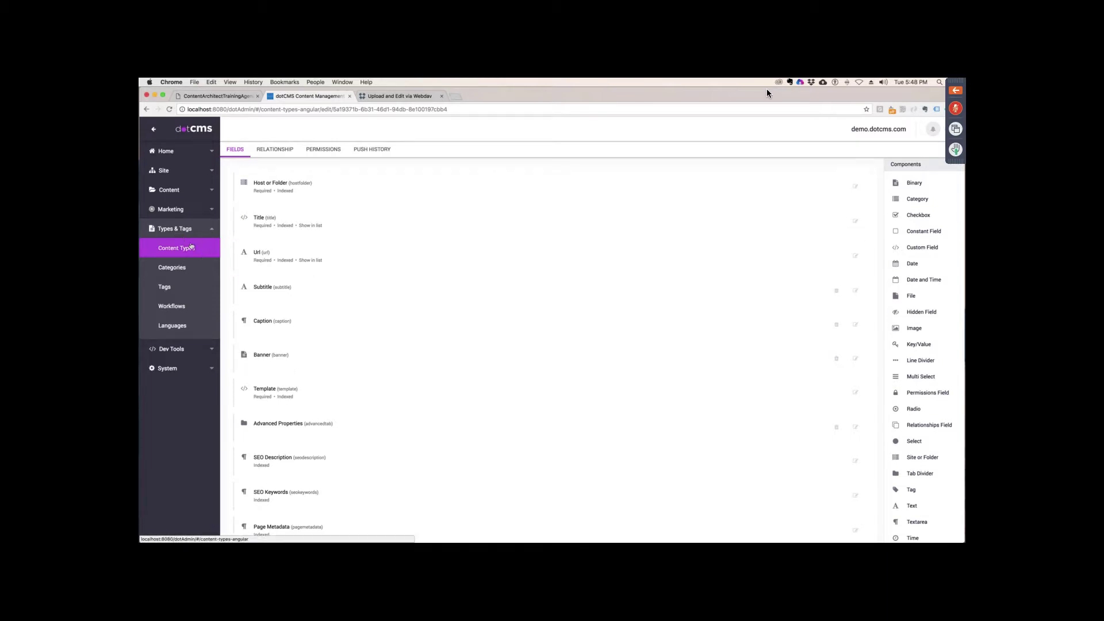
In the site browser, start a new page of type Landing Page in the training folder
left_click(173, 171)
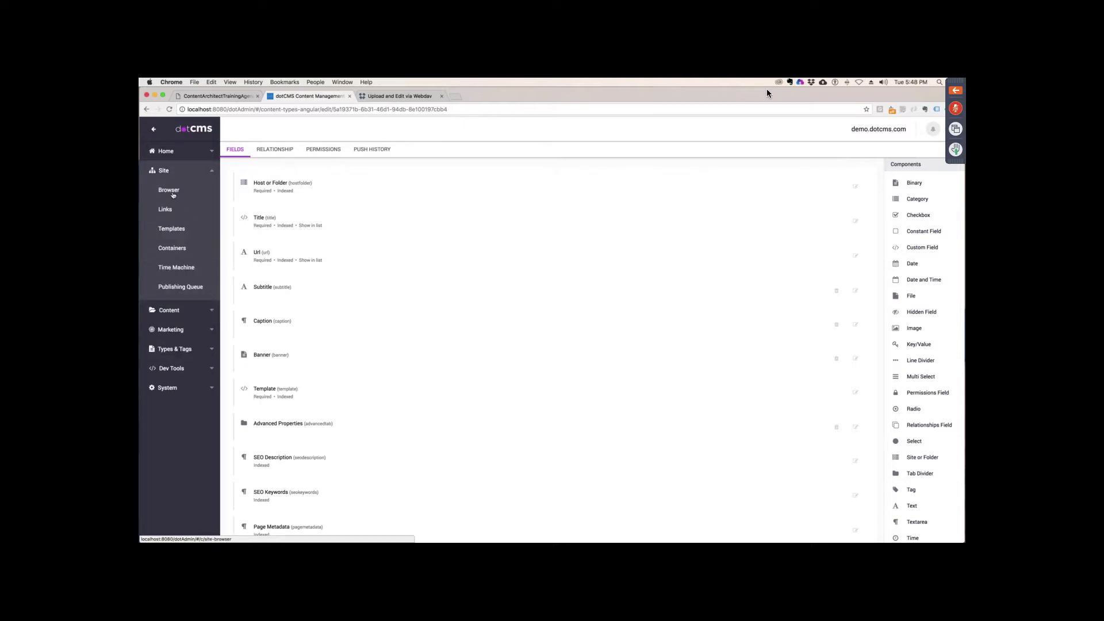
left_click(173, 195)
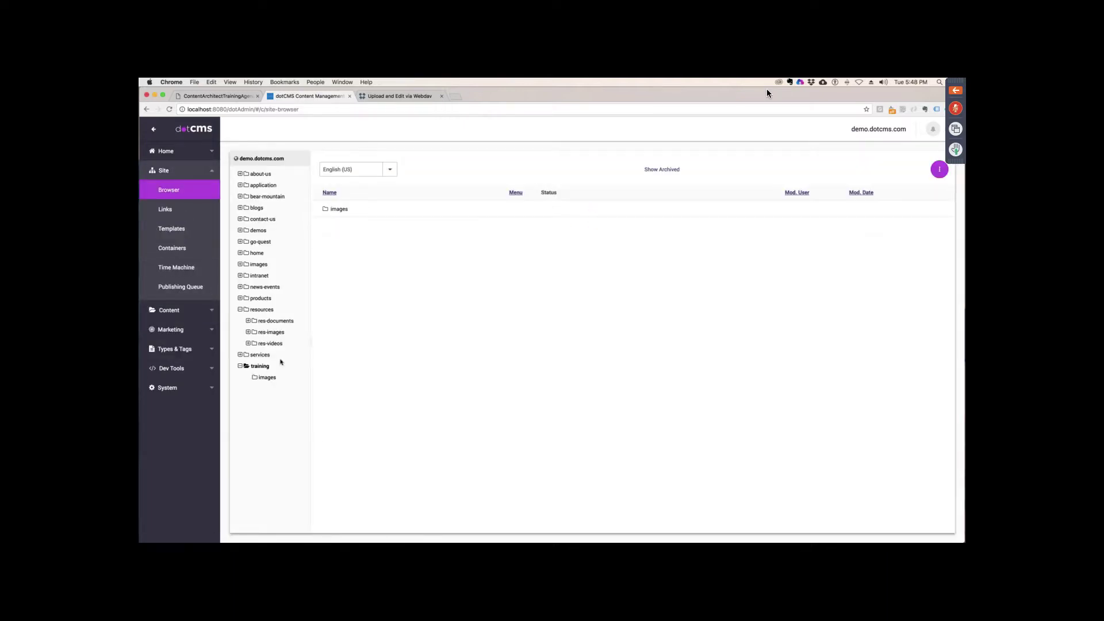
right_click(260, 365)
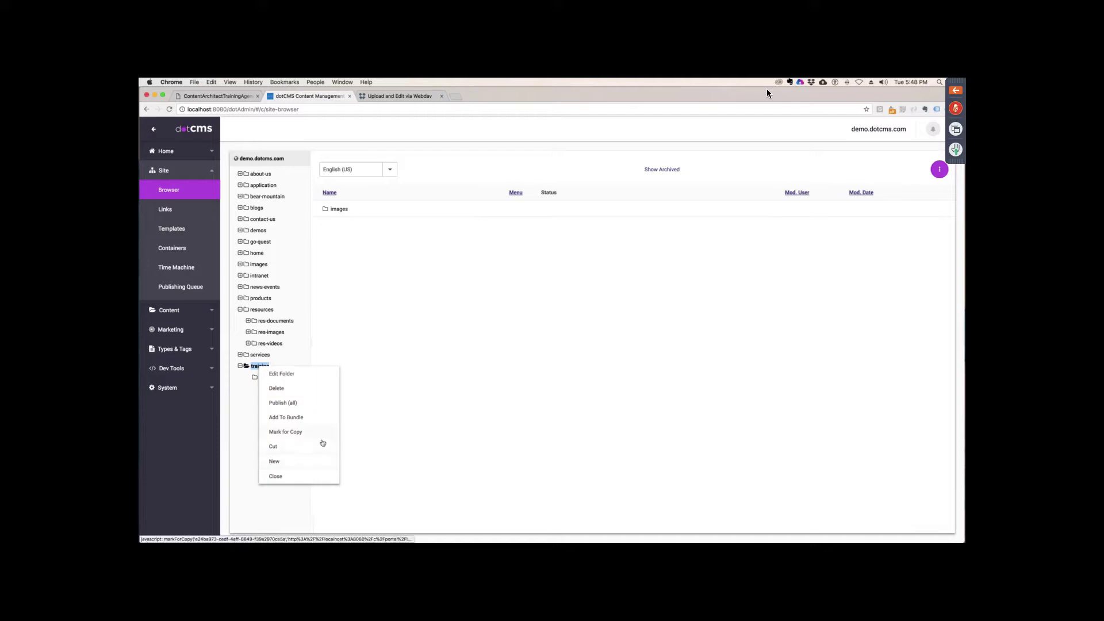
mouse_move(283, 466)
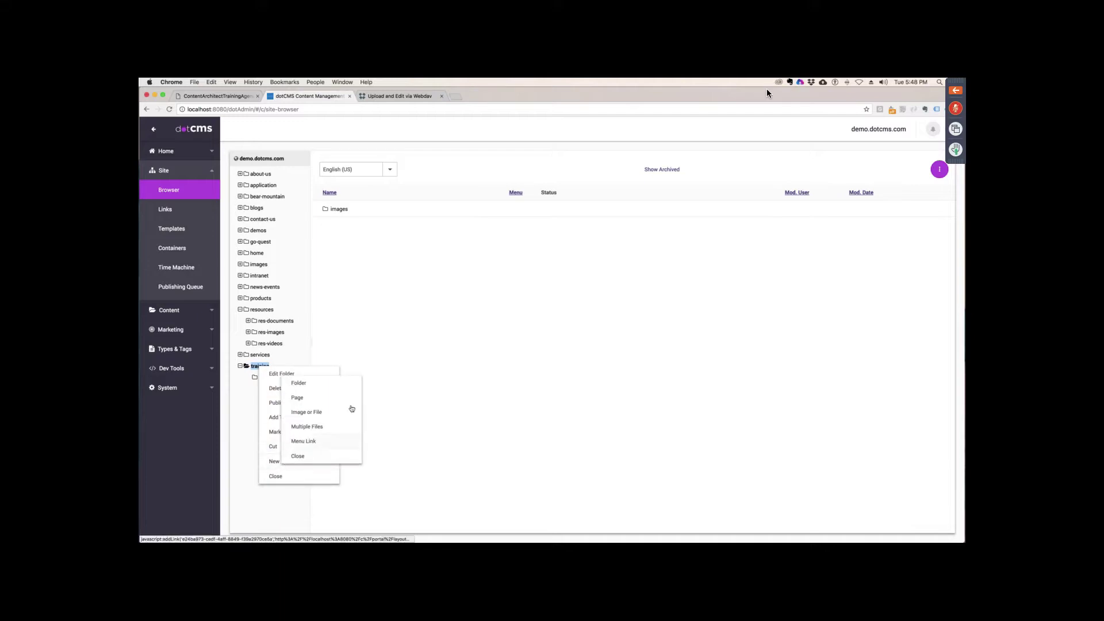
left_click(314, 402)
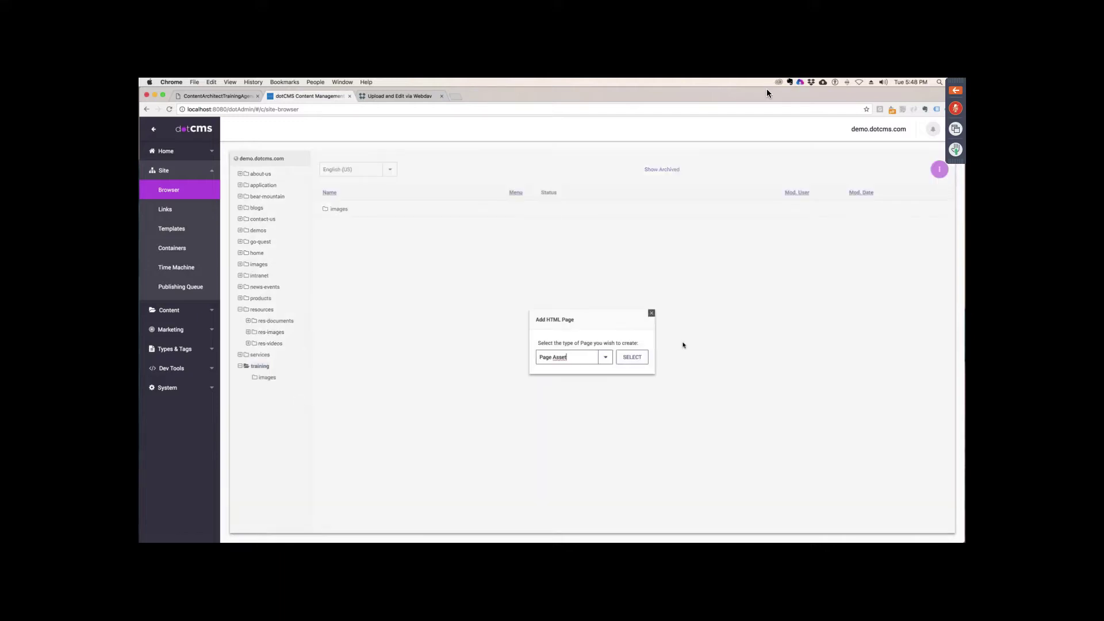
left_click(608, 358)
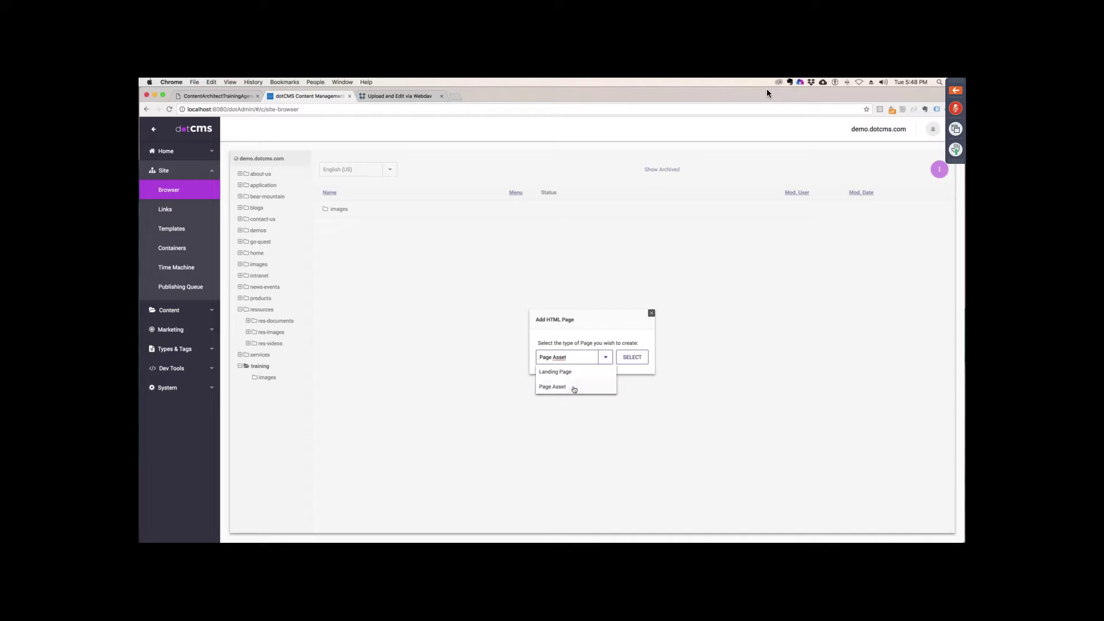
left_click(561, 373)
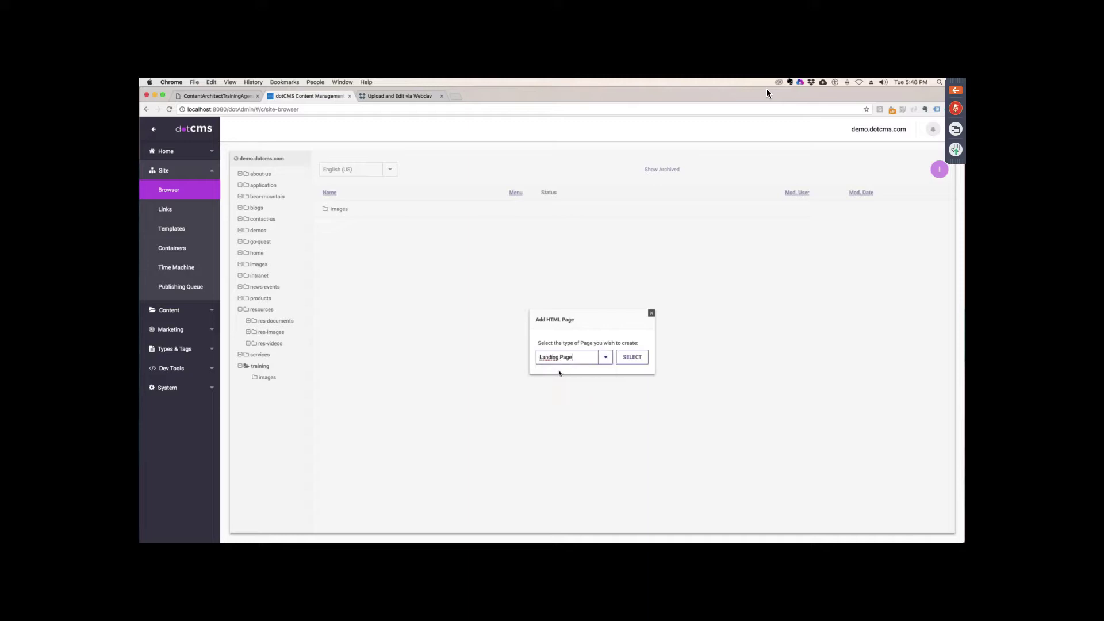
left_click(633, 357)
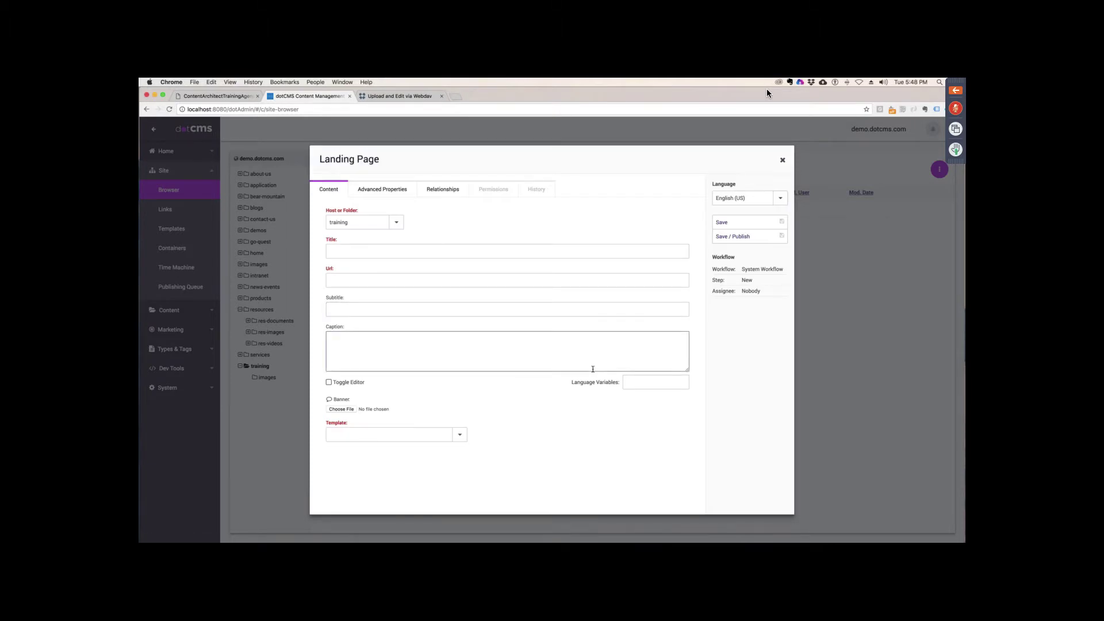
Upload BoatOnLake.jpg from the Demo folder as the new landing page's Banner image
double_click(344, 399)
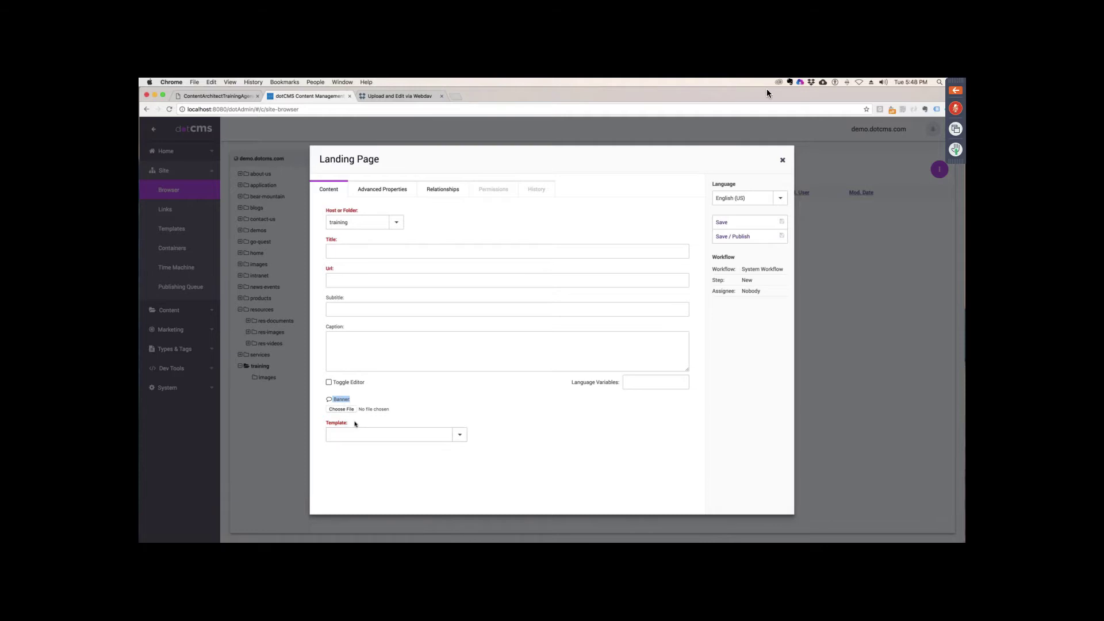
left_click(349, 410)
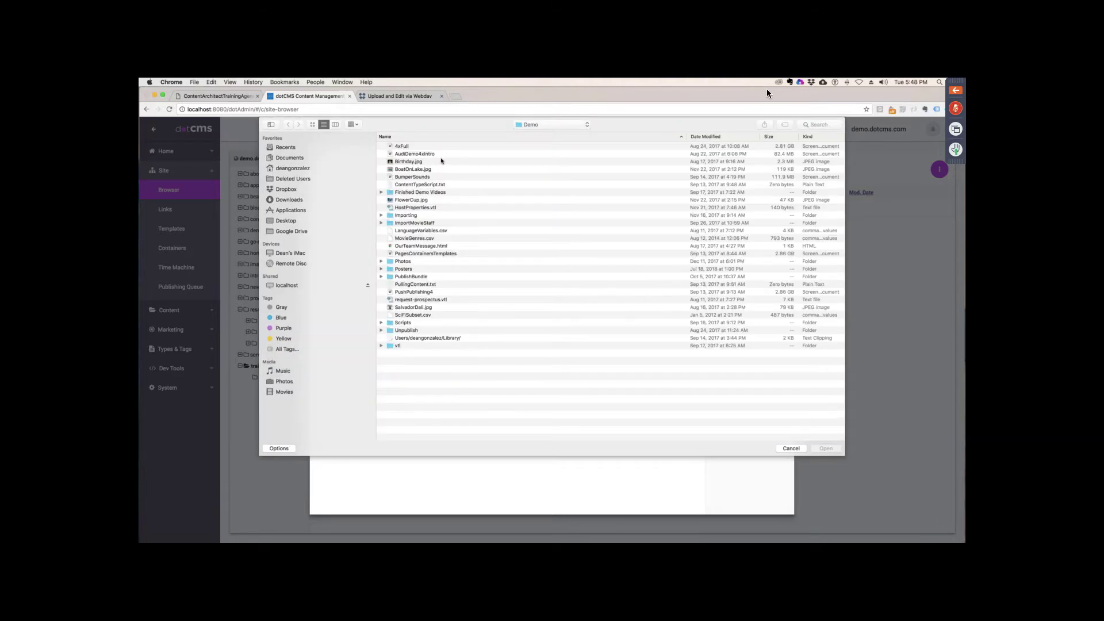
left_click(437, 170)
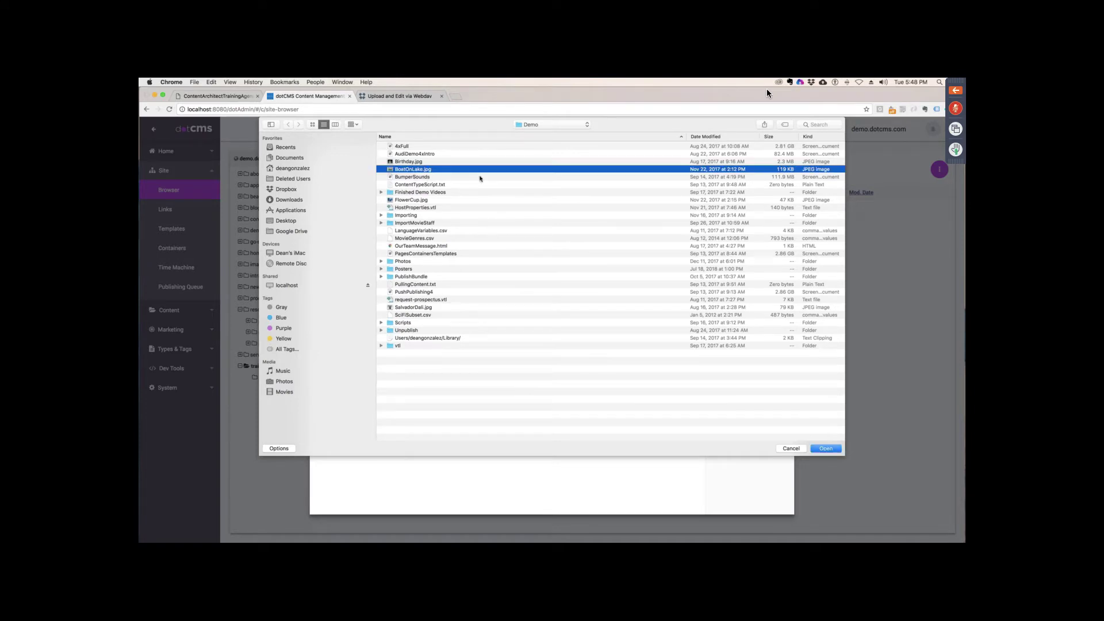
left_click(834, 449)
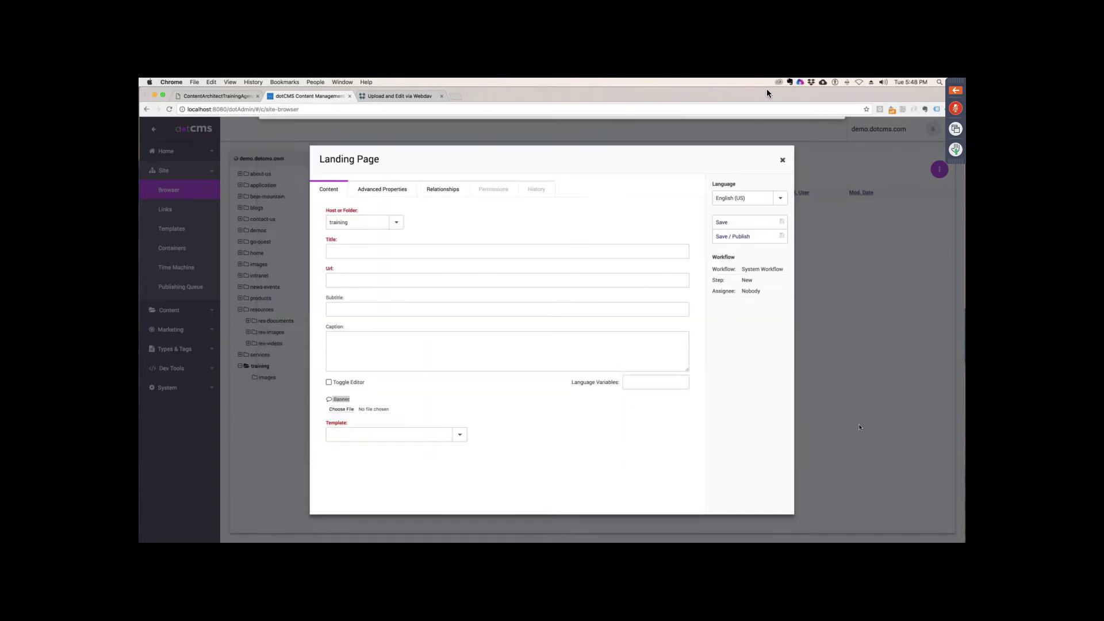
Title the landing page Boating Landing Page and check the URL derived from the title
left_click(363, 250)
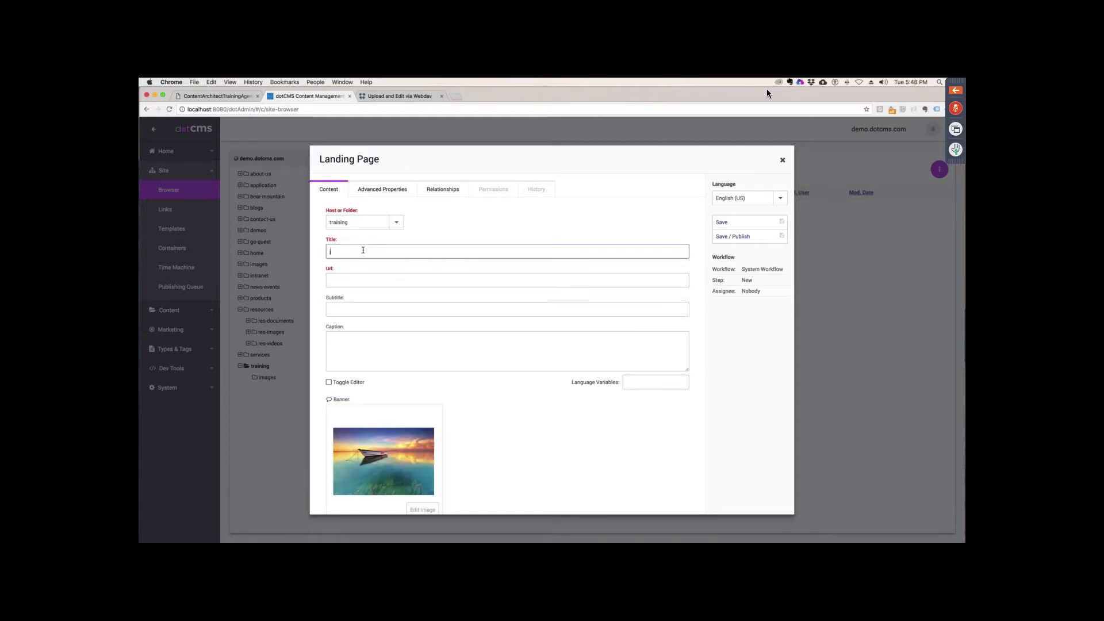
type("Boa")
type("tin")
type("g la")
type("anding ")
type("Page")
left_click_drag(389, 253, 326, 244)
left_click(325, 244)
left_click(390, 304)
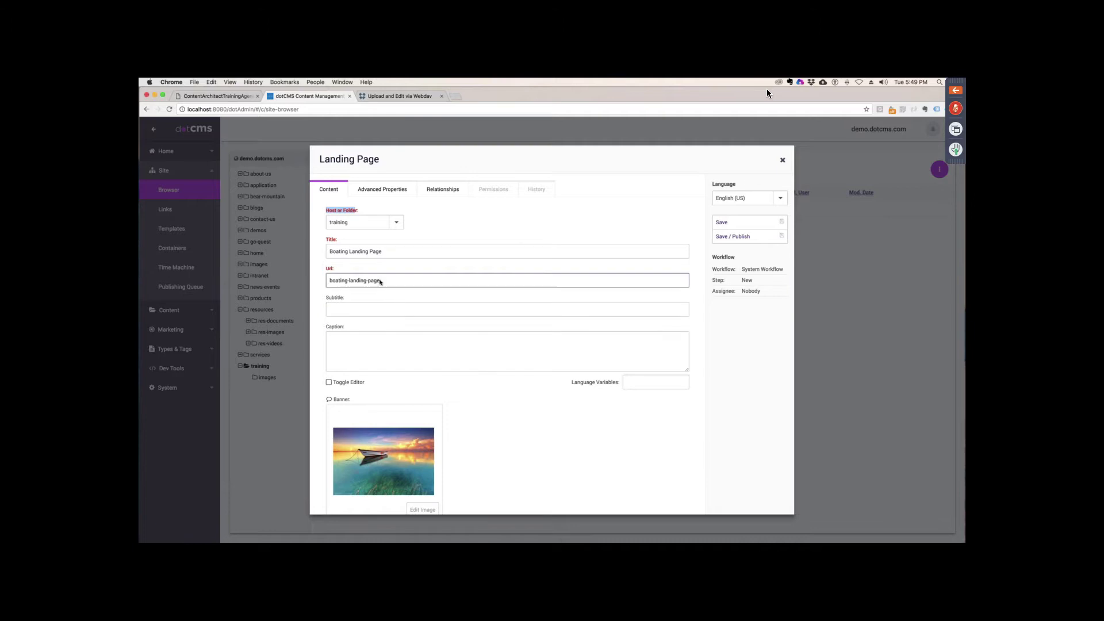
triple_click(380, 281)
Set the page's subtitle to "I love fishing and boating" and its caption to "Swan lake"
left_click(426, 309)
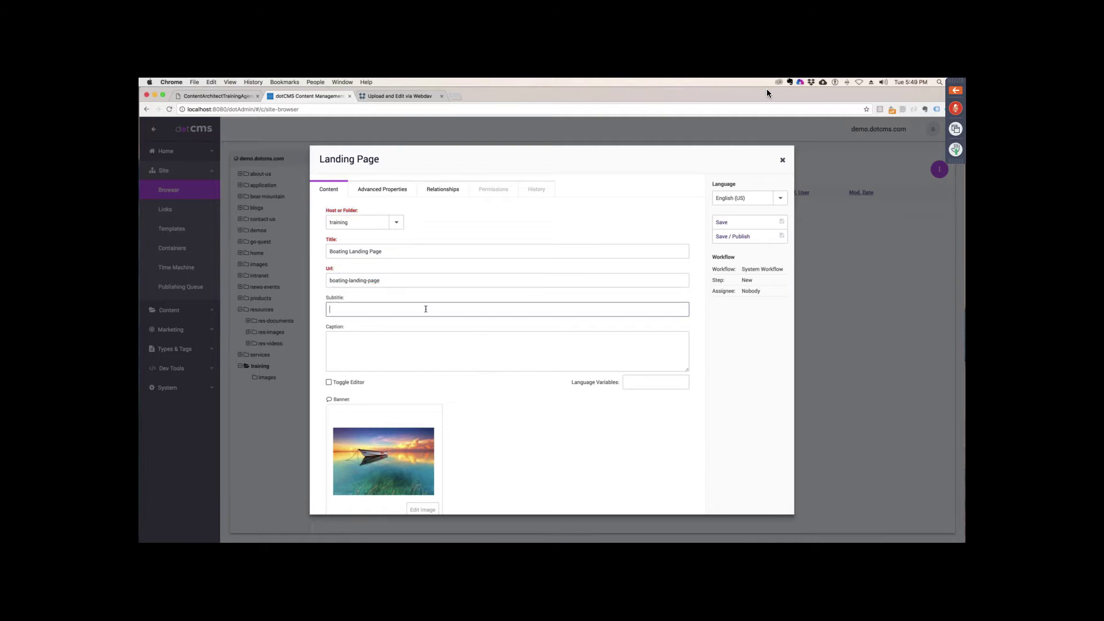
type("I love fishing and boating")
left_click(417, 340)
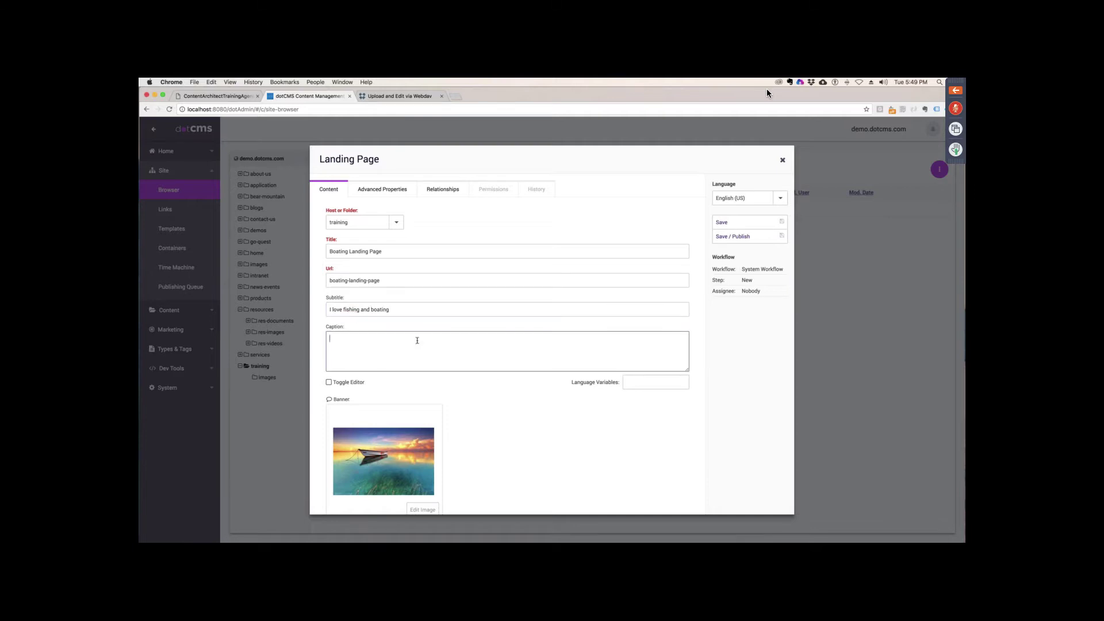
type("Swan lake")
Assign the Landing Page template from demo.dotcms.com and save and publish the page
scroll(543, 323, "down", 3)
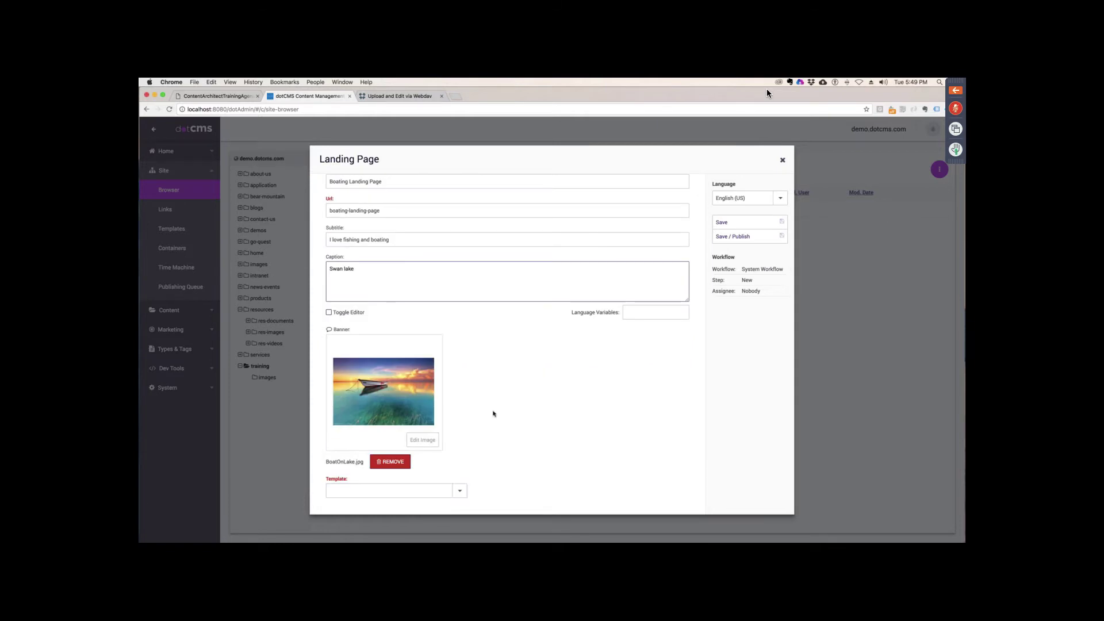
left_click(460, 491)
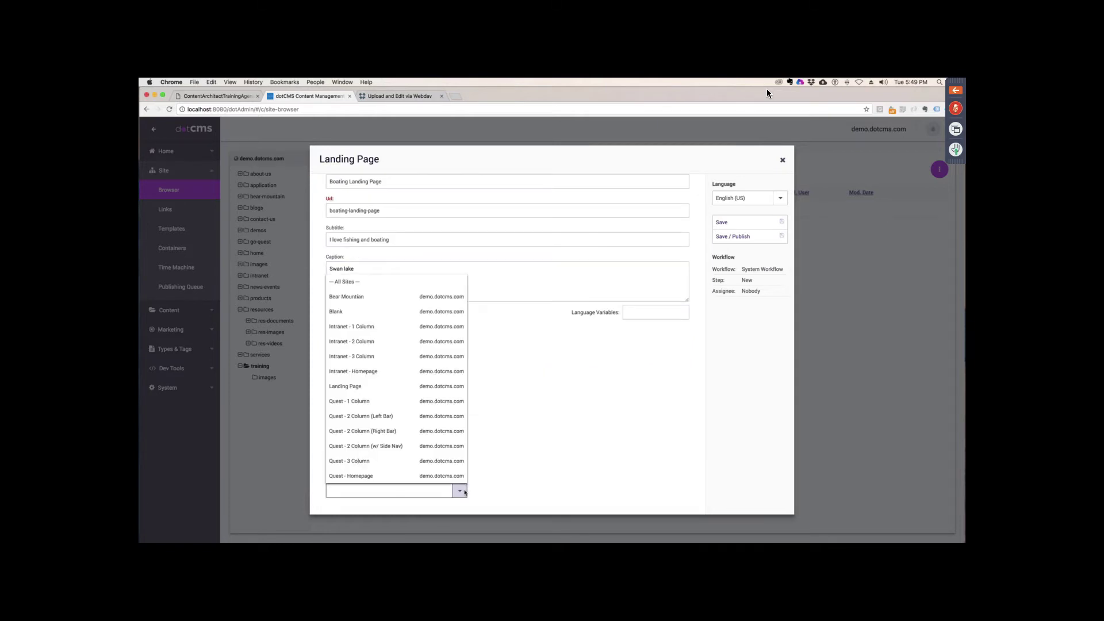
left_click(356, 389)
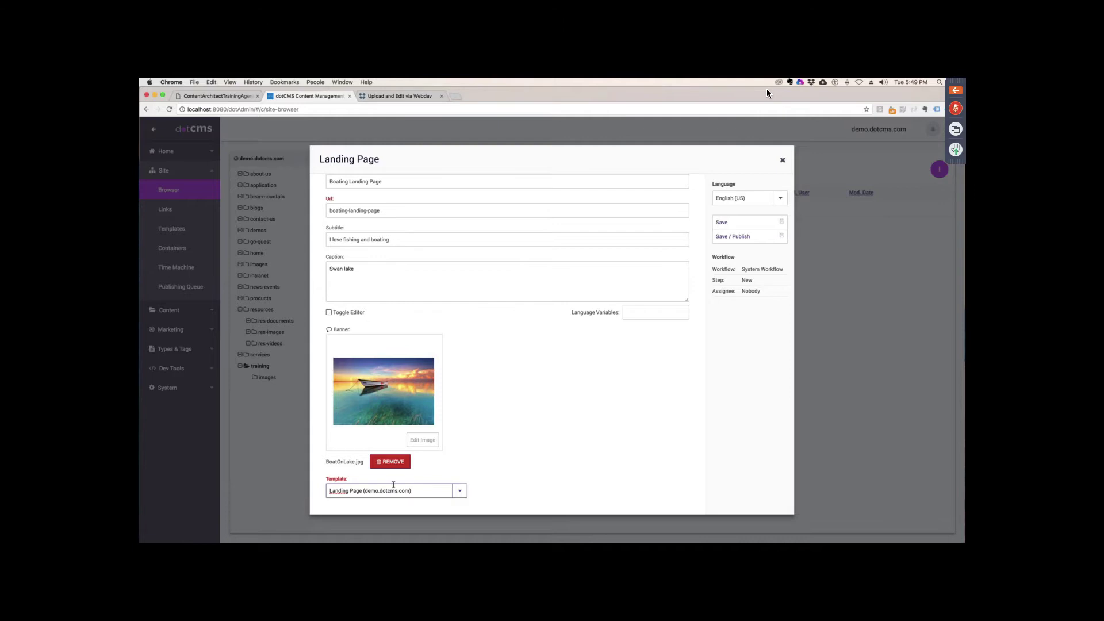
left_click(748, 237)
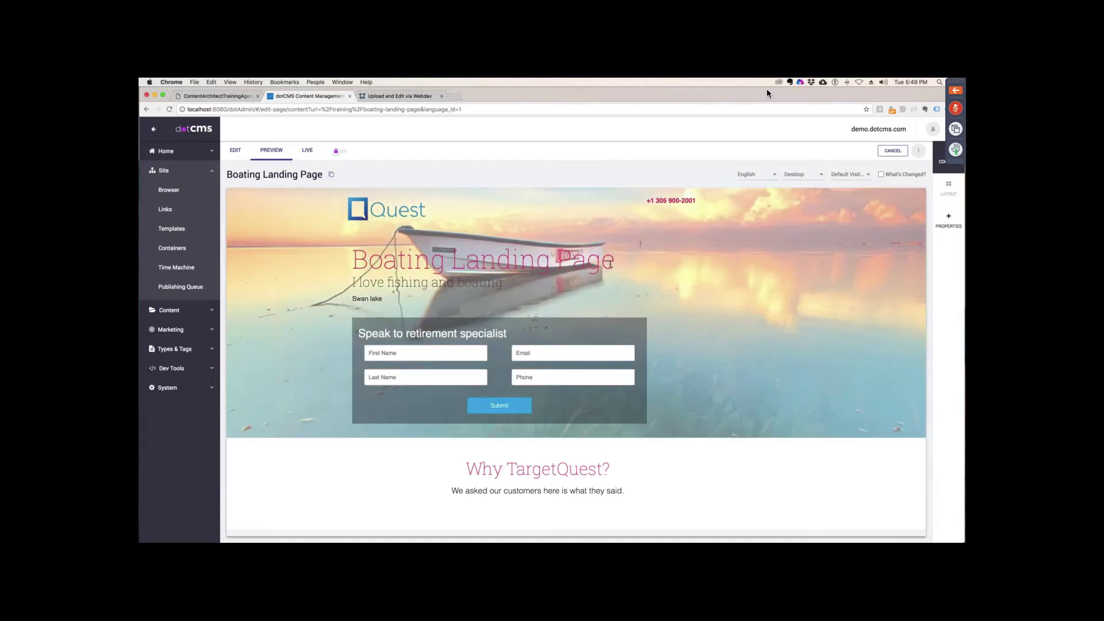
Review the title, subtitle, caption and lower sections in the Boating Landing Page preview
left_click_drag(611, 264, 342, 260)
left_click_drag(504, 282, 357, 283)
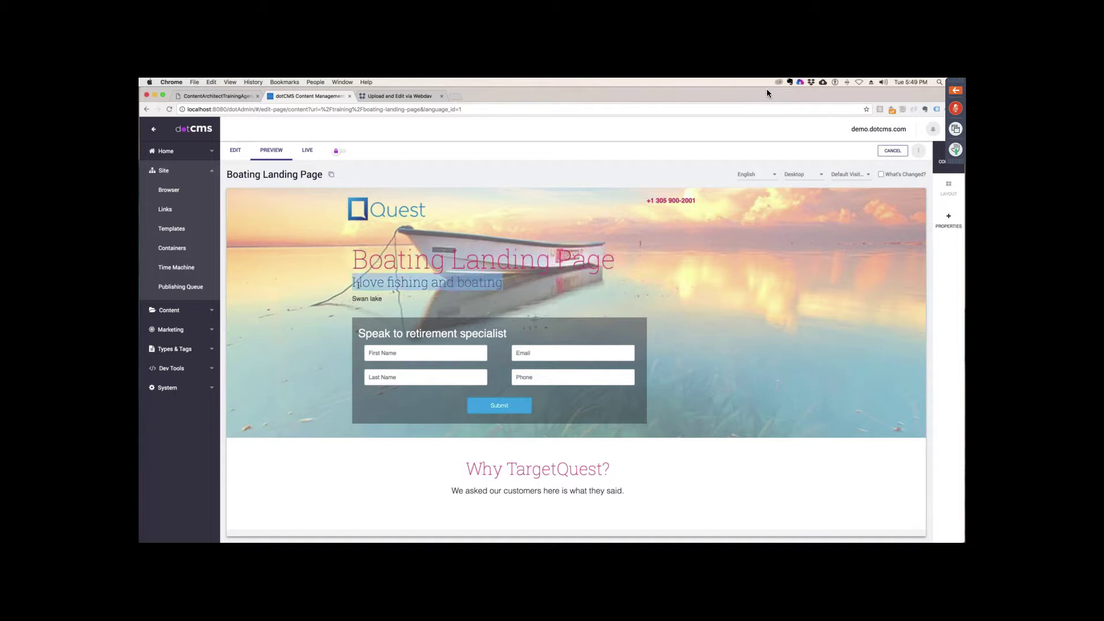
triple_click(359, 286)
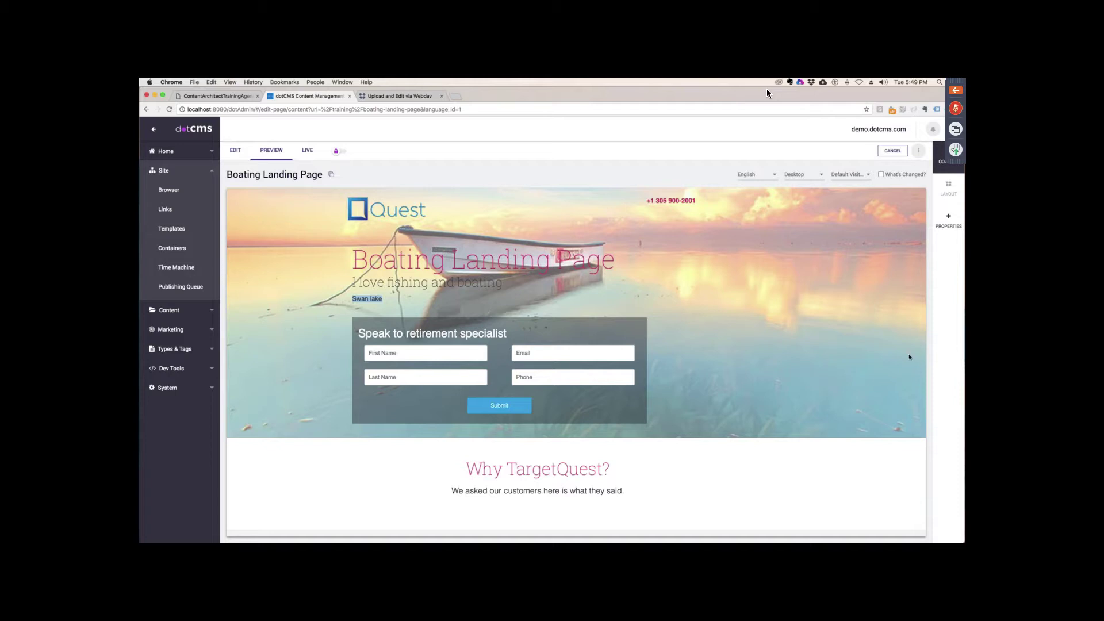
scroll(912, 371, "down", 5)
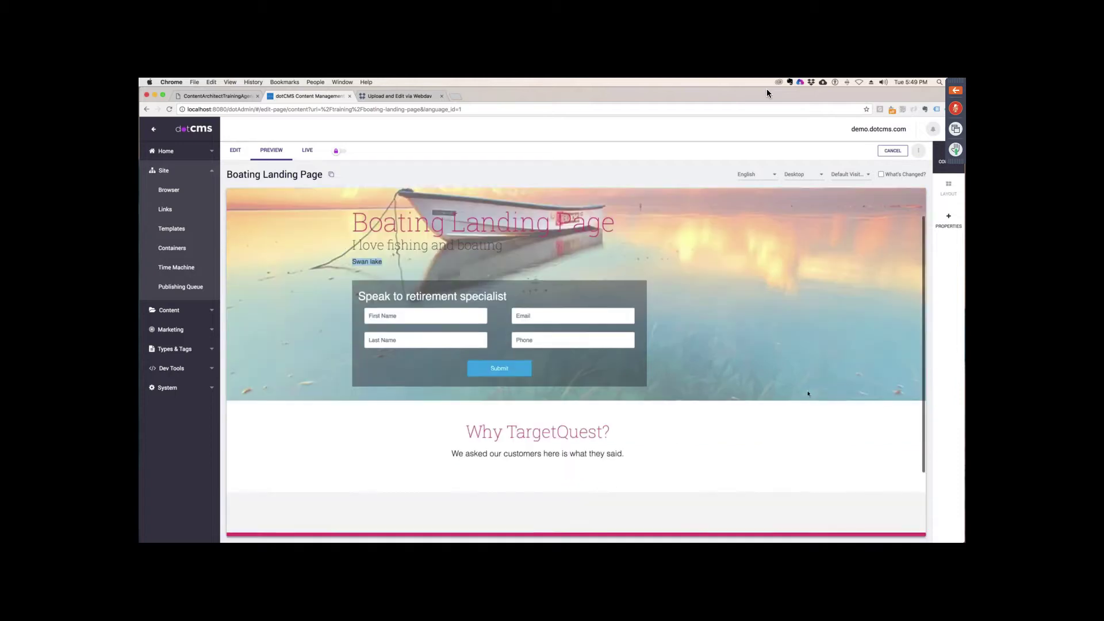
Open the Boating Landing Page for editing and inspect what can be added to its empty container
left_click(235, 151)
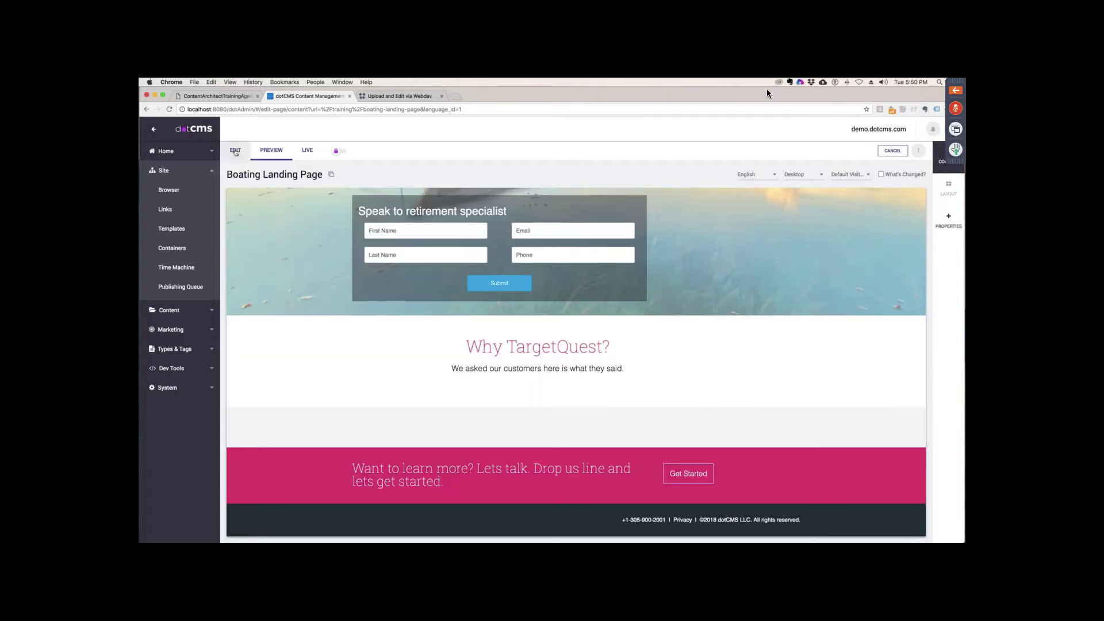
scroll(611, 293, "down", 5)
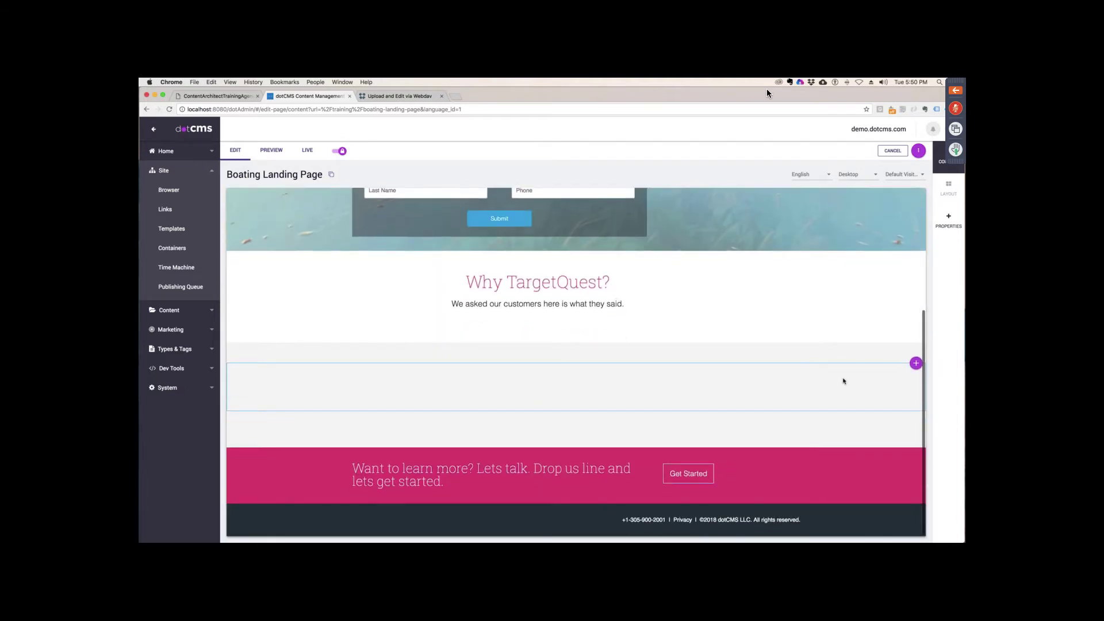
left_click(915, 363)
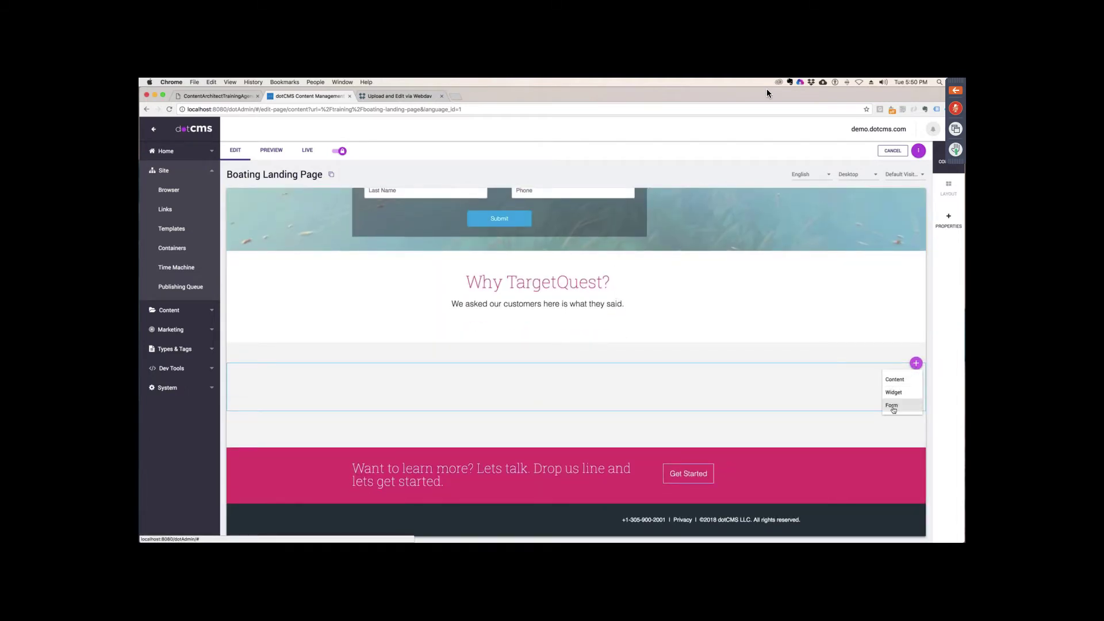
scroll(738, 313, "up", 5)
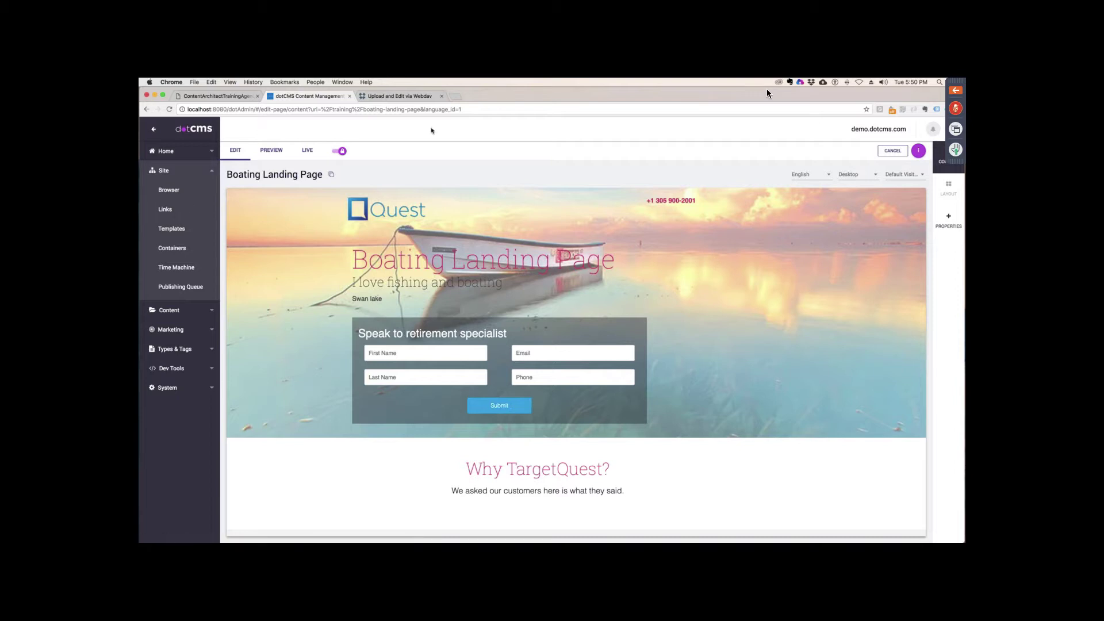
In the site browser, start a new Page Asset in the training folder, title it Training Home, and check its URL
left_click(168, 190)
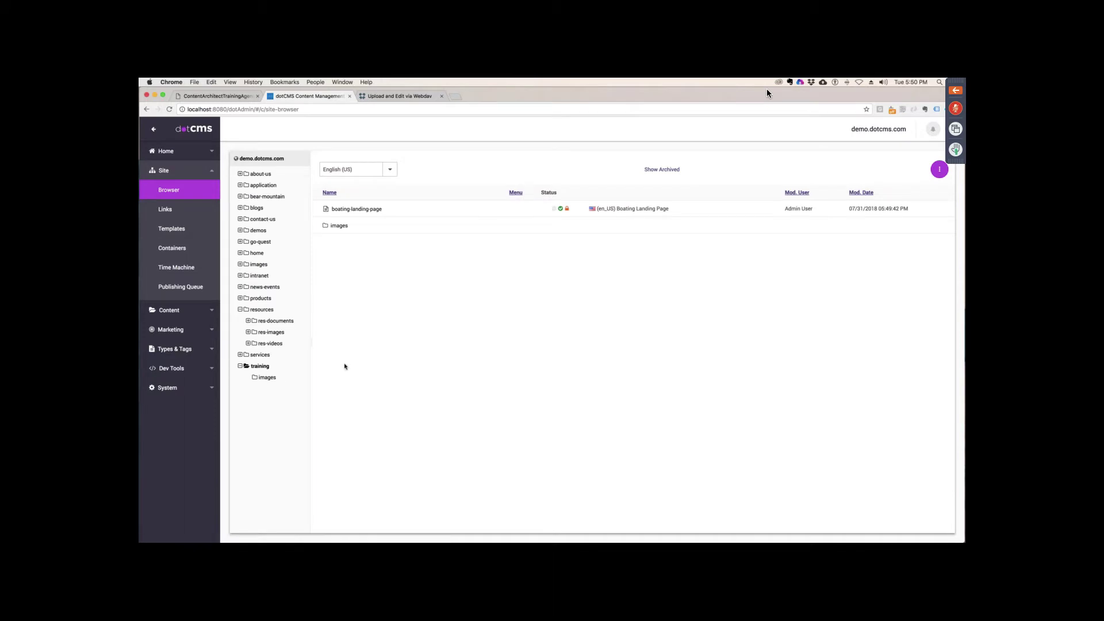
right_click(264, 368)
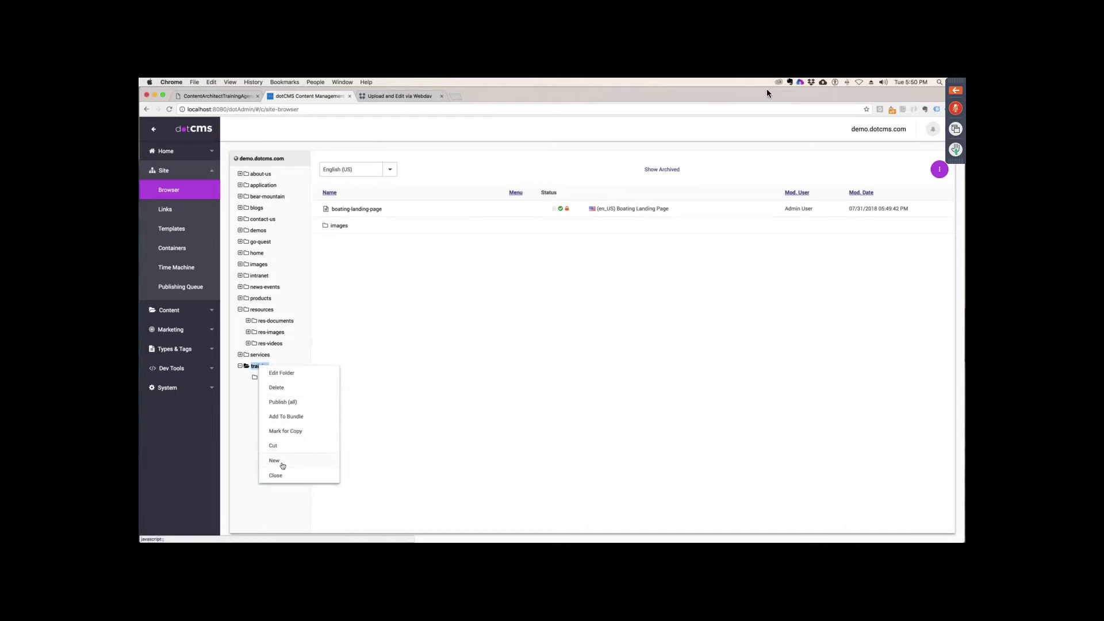
mouse_move(281, 463)
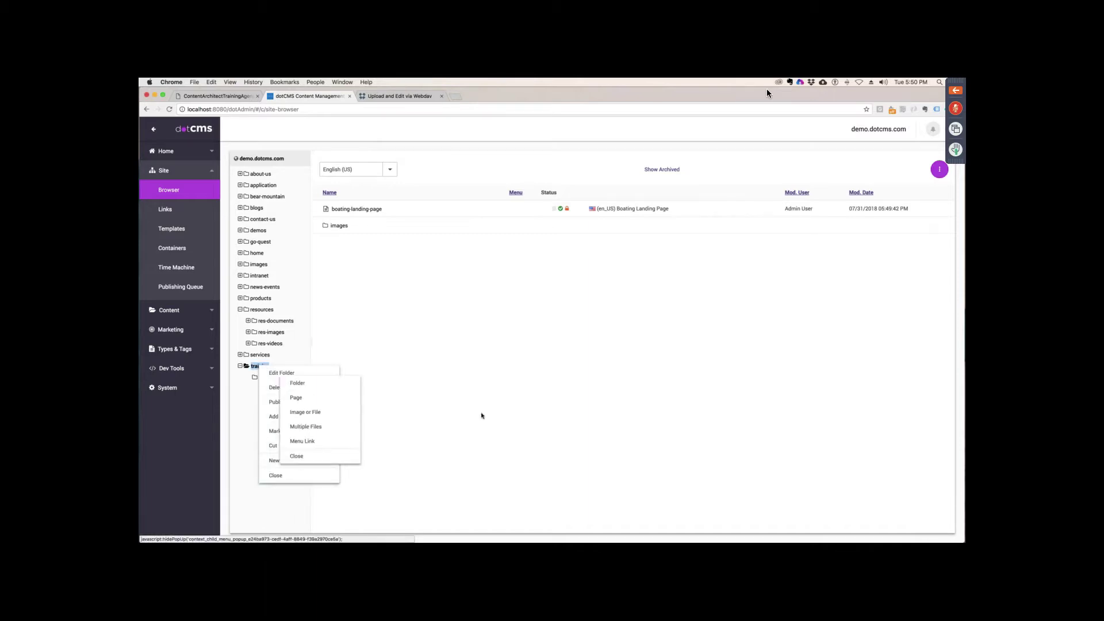
left_click(314, 398)
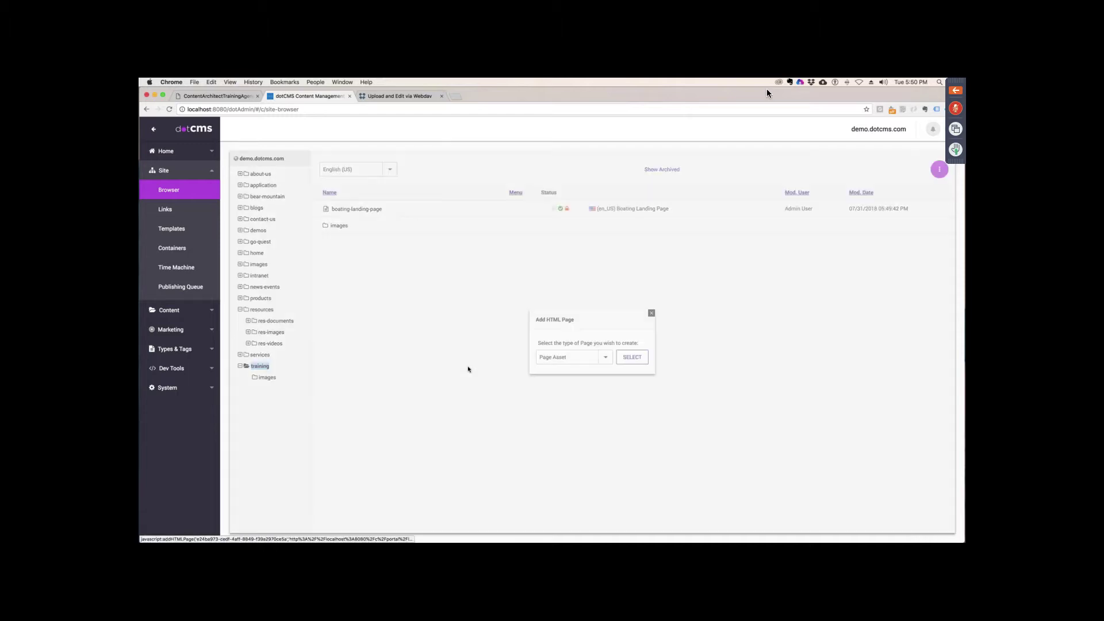
left_click(633, 359)
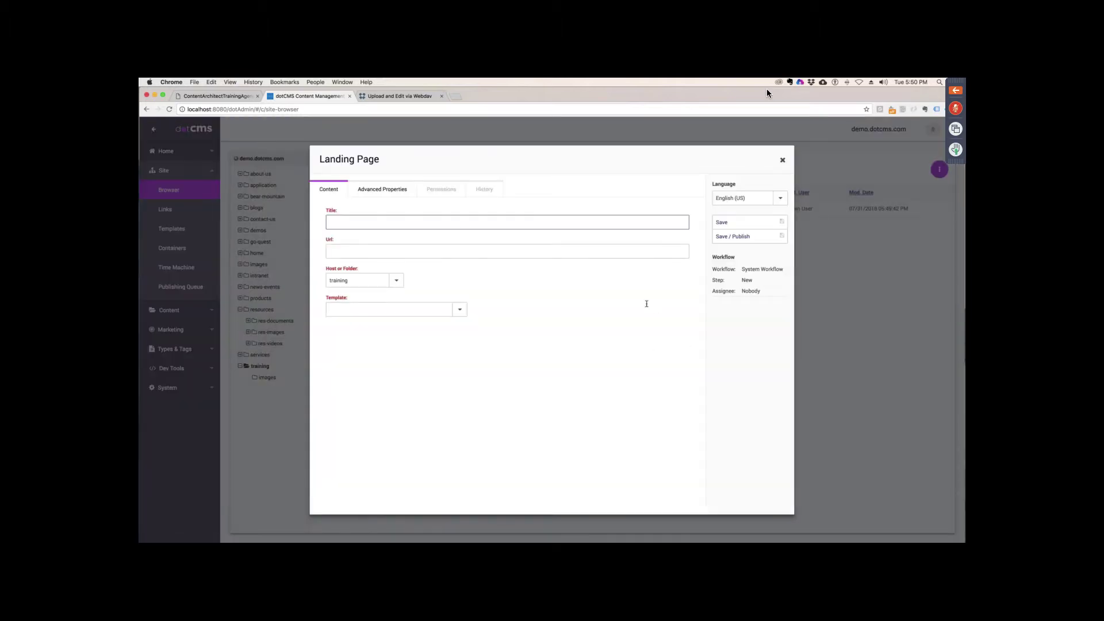
type("Training Home")
left_click(464, 252)
triple_click(402, 252)
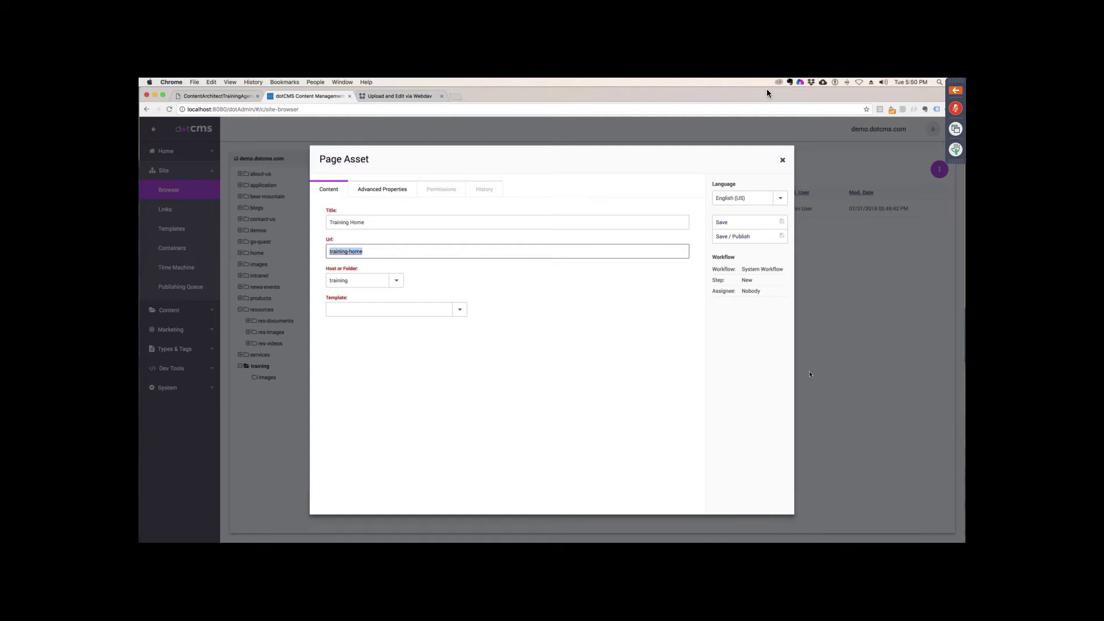
Try appending filler text to the Training Home title to check whether the URL follows, and remove that text
key("shift+Tab")
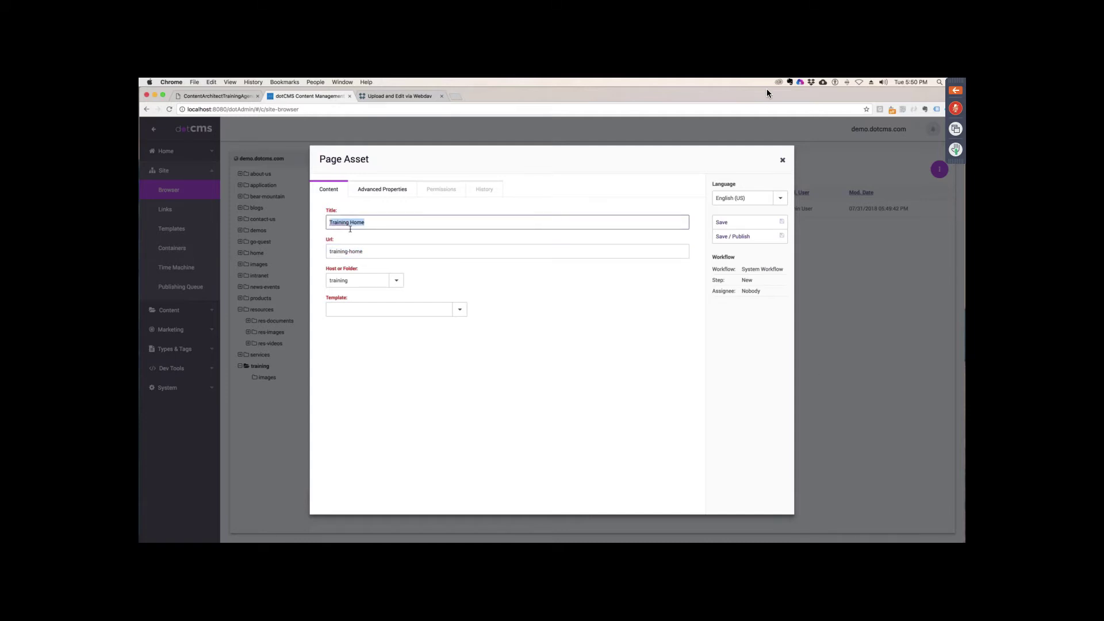
left_click(380, 223)
type("asdfasdfasdfa")
left_click(463, 250)
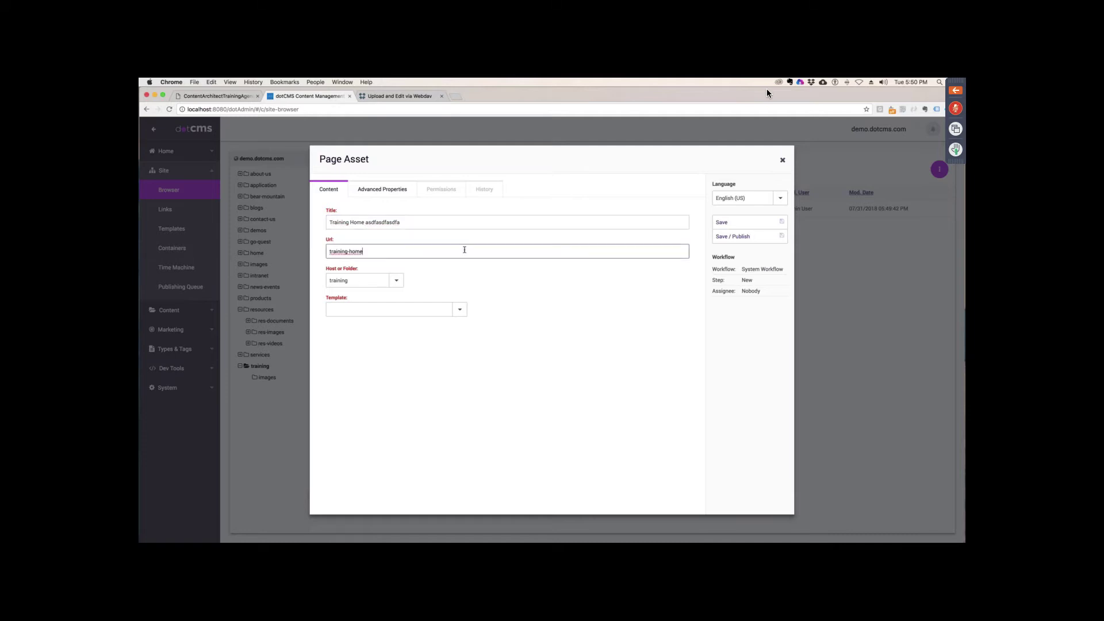
left_click(370, 222)
key("shift+super+Right")
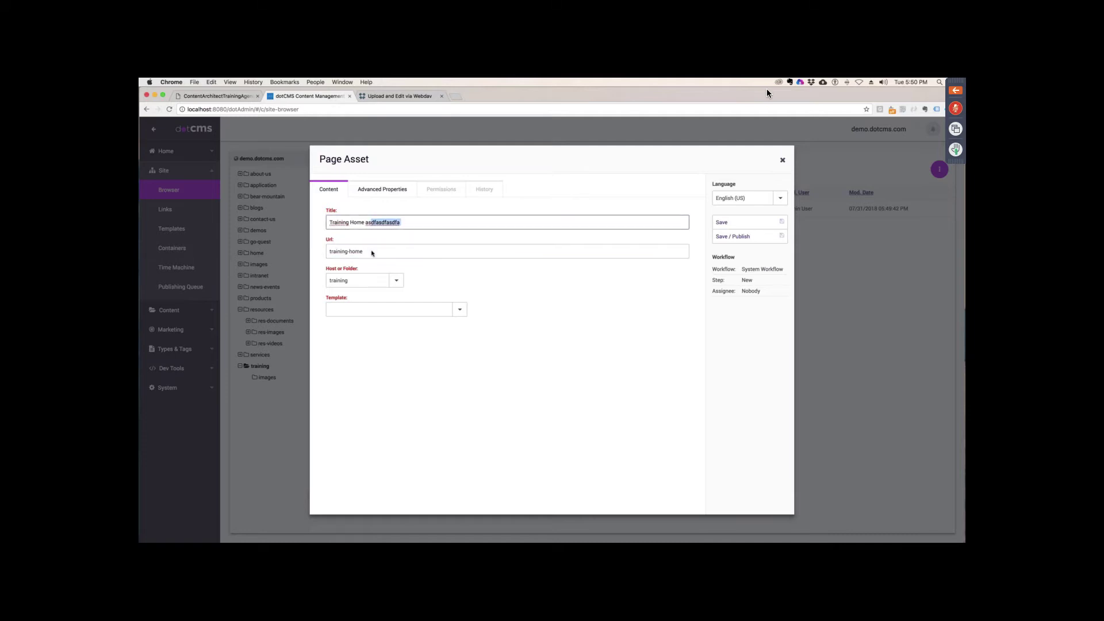
left_click(415, 233)
left_click_drag(402, 222, 363, 223)
left_click(371, 252)
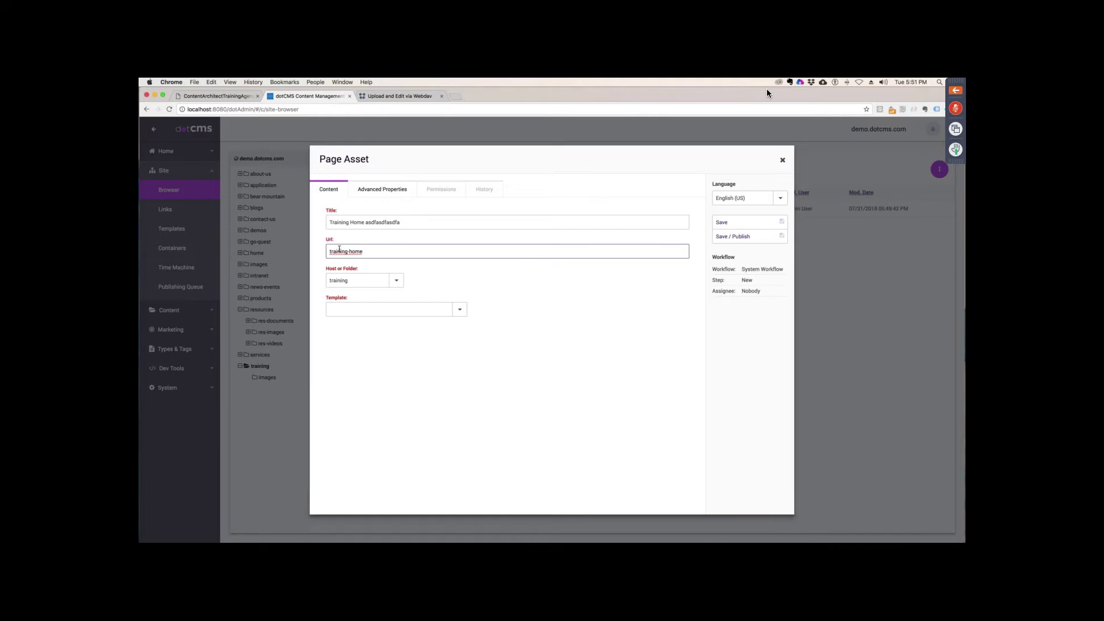
left_click_drag(339, 250, 319, 252)
left_click_drag(365, 222, 418, 222)
key("BackSpace")
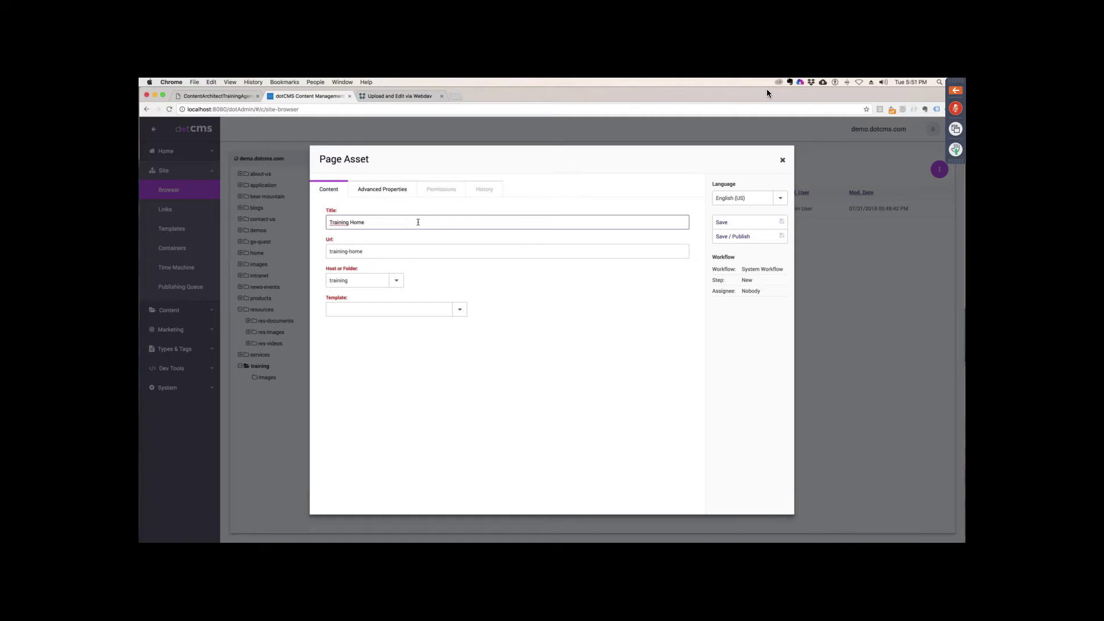
Publish the Training Home page with the template Quest - 2 Column (w/ Side Nav) and open it for editing
left_click(461, 309)
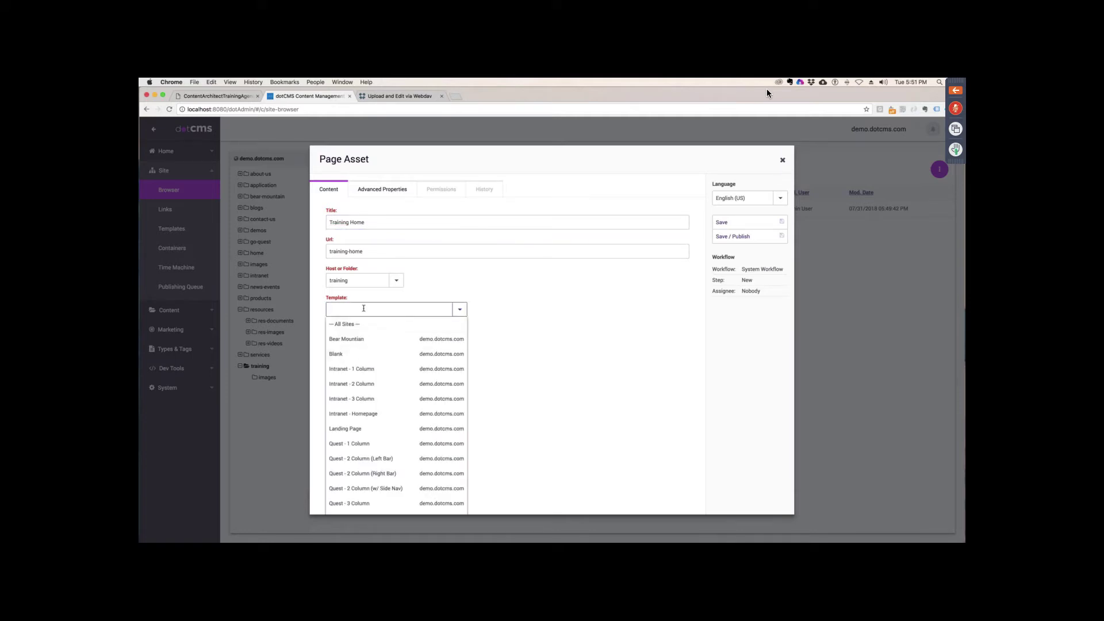
type("2")
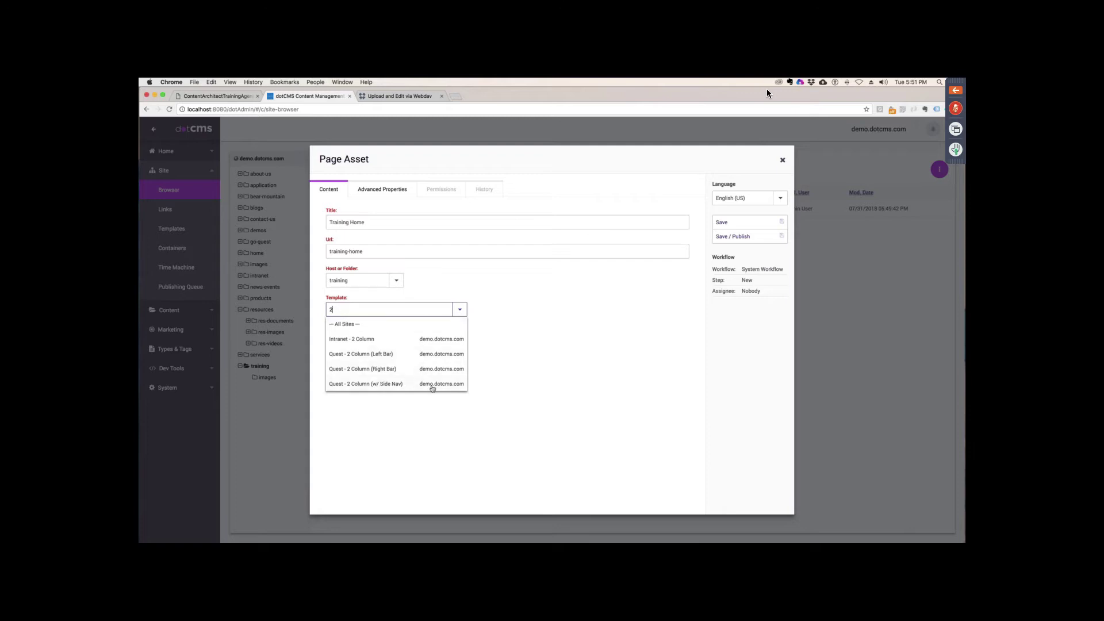
left_click(405, 388)
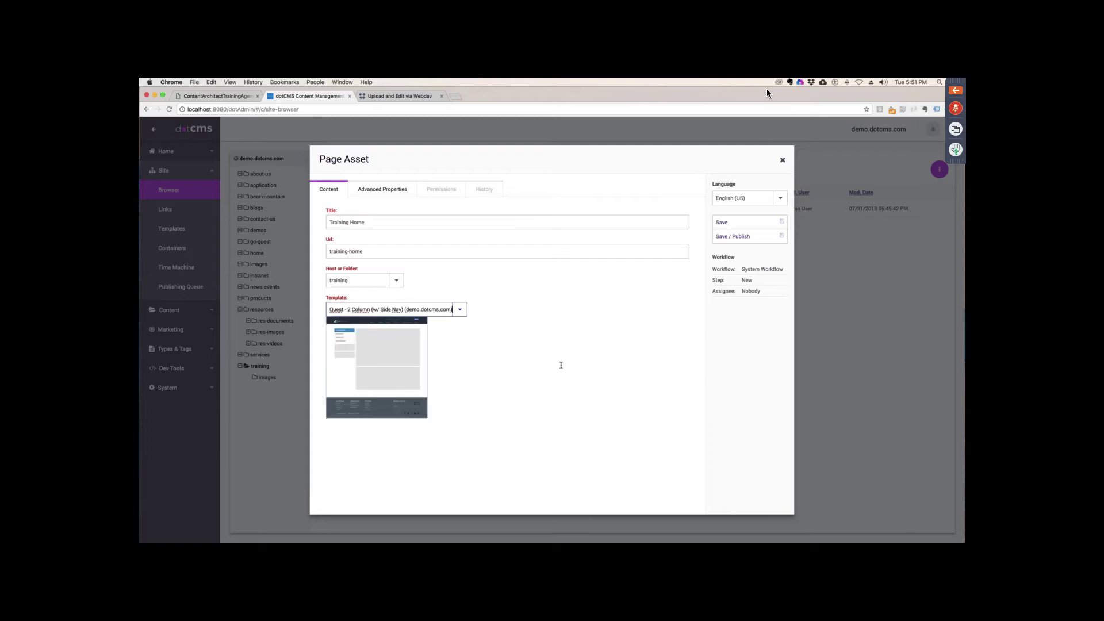
left_click(739, 238)
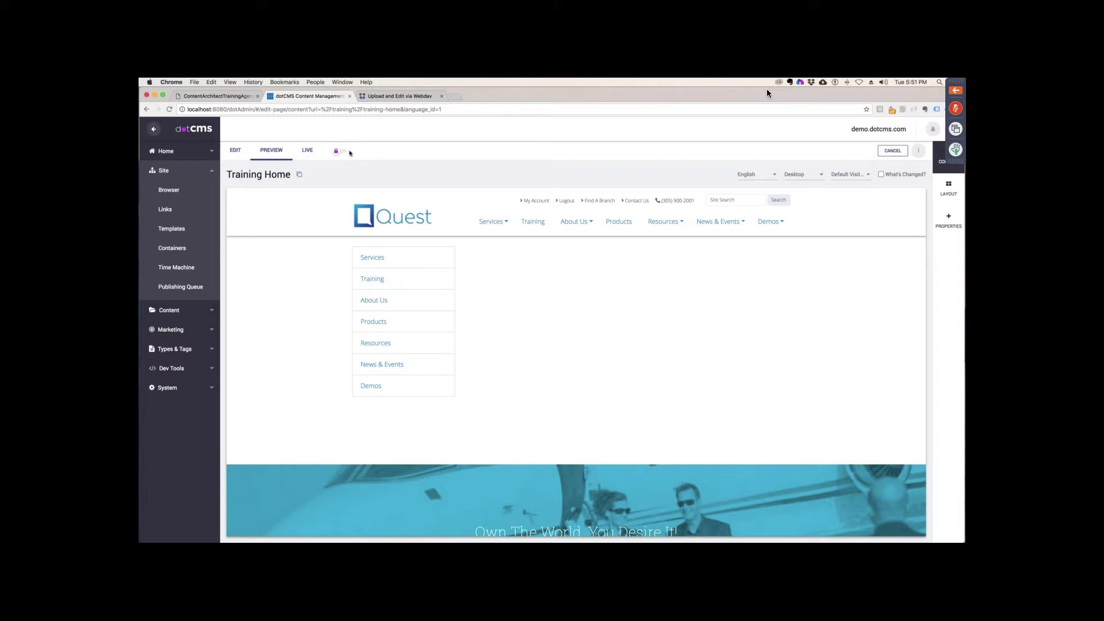
left_click(237, 153)
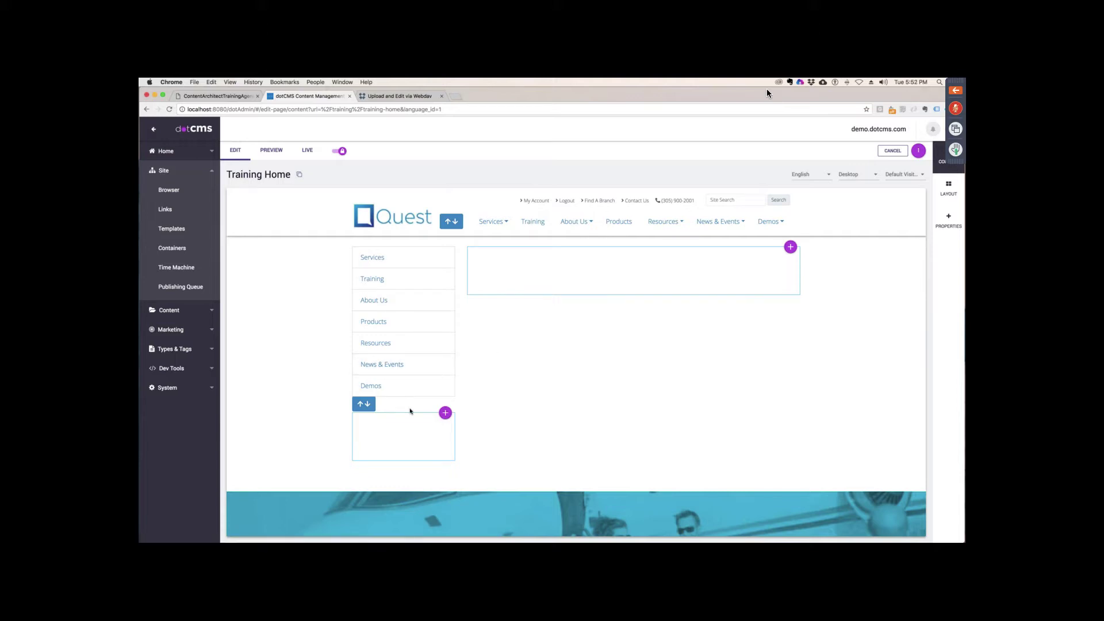
Inspect the Training Home page's properties, including its template, and close them without changes
left_click(951, 220)
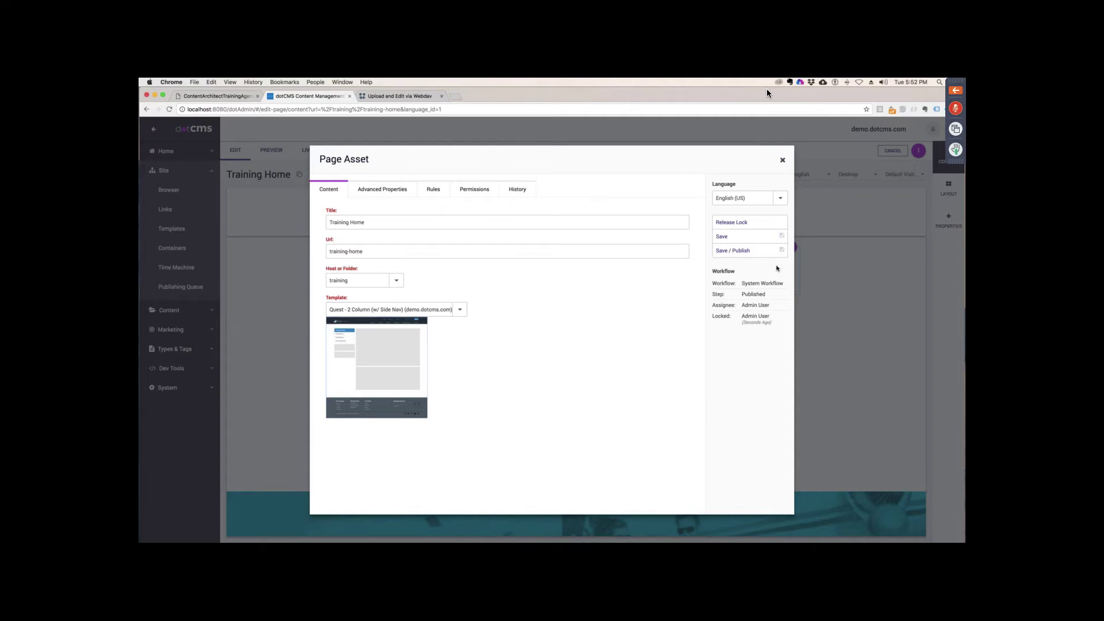
left_click_drag(348, 297, 326, 297)
left_click(783, 160)
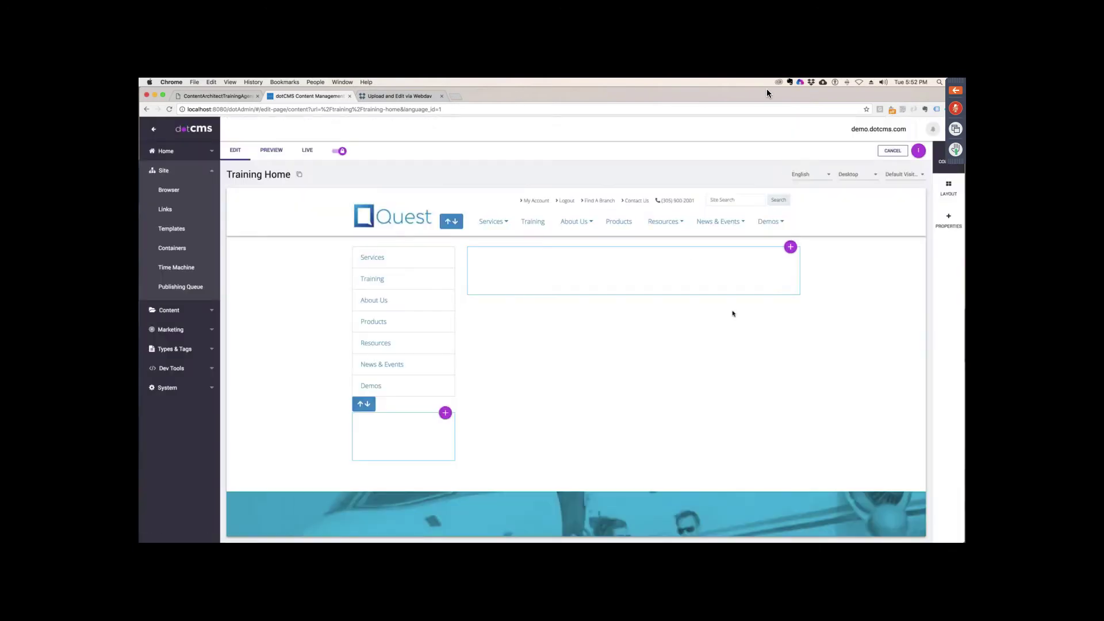
In the page layout, narrow the Large Column (lg-1) box to six columns and add a second six-column box beside it
left_click(949, 192)
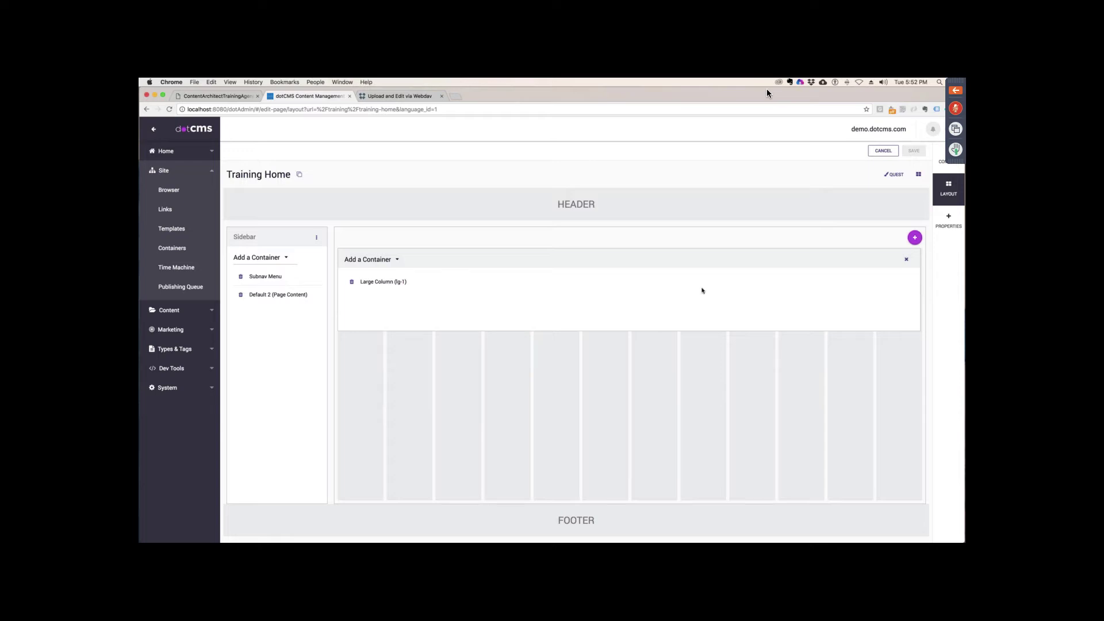
left_click_drag(702, 290, 617, 288)
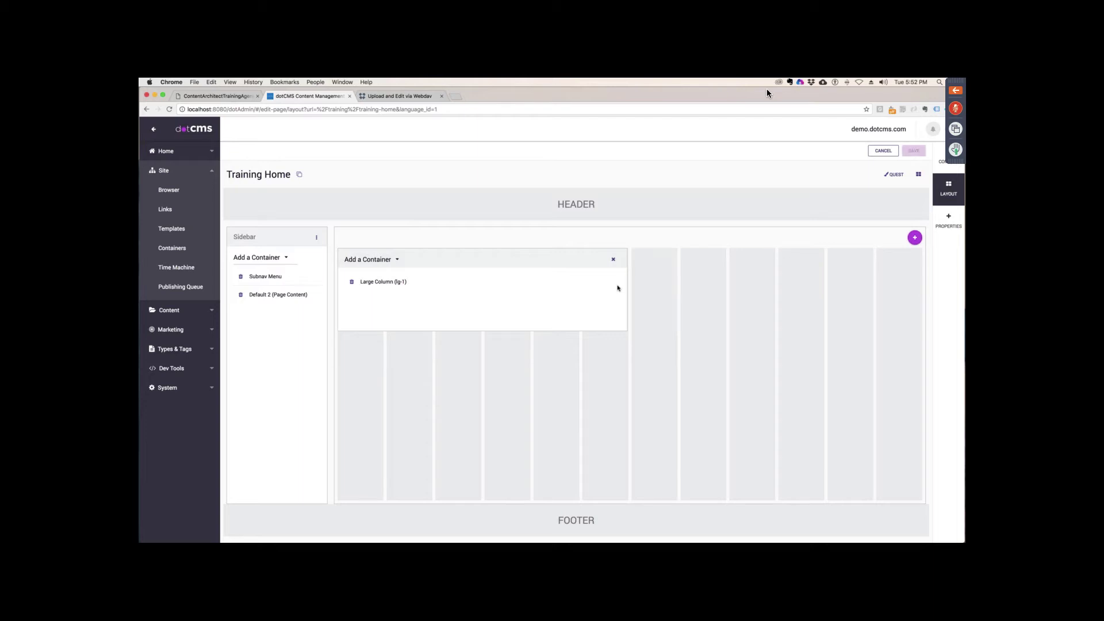
left_click(914, 238)
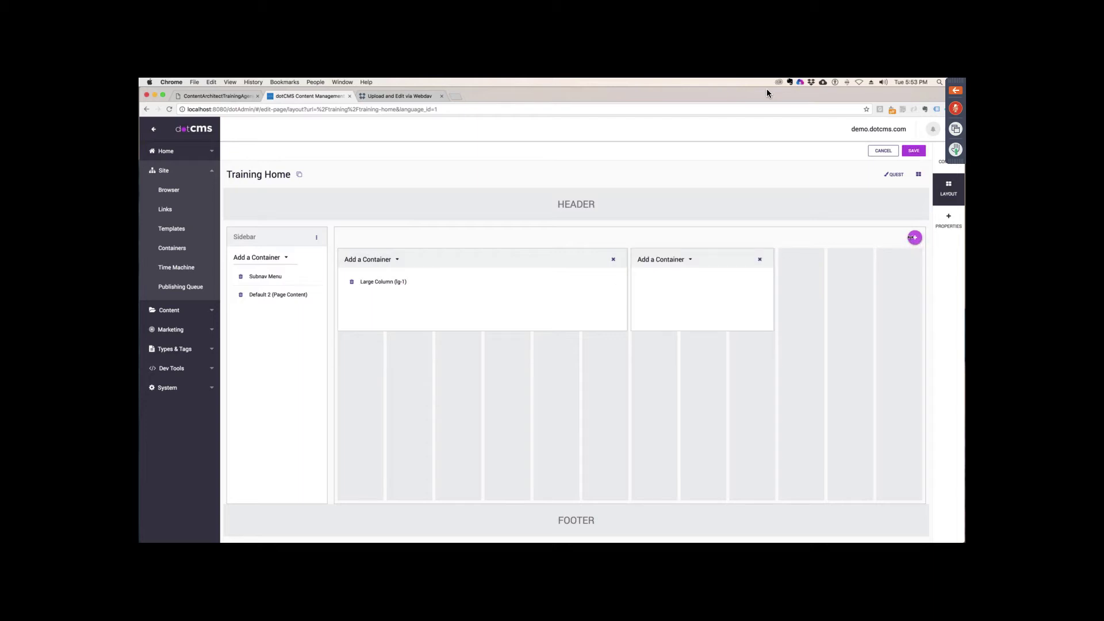
left_click_drag(773, 279, 904, 278)
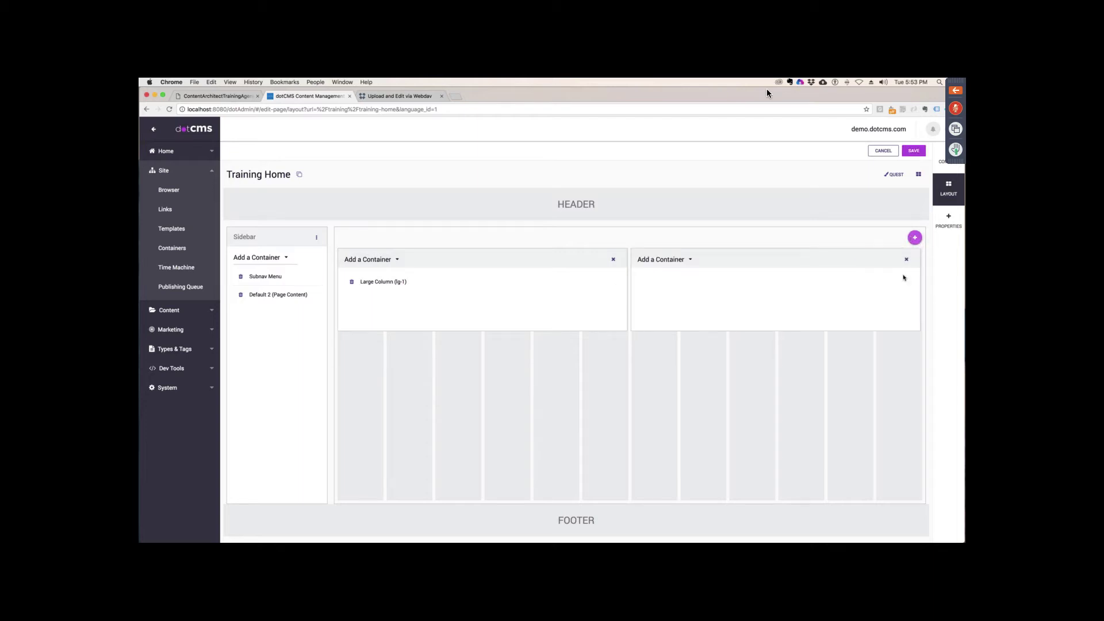
Assign the Medium Column (md-1) container to the new box, save the layout and return to the page content
left_click(691, 260)
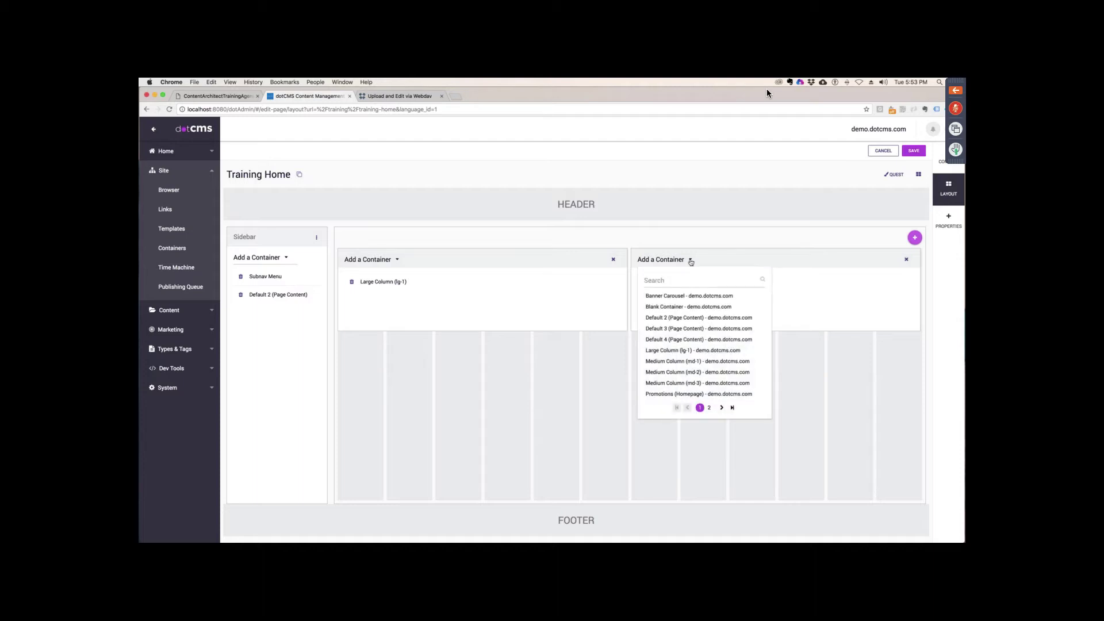
left_click(693, 362)
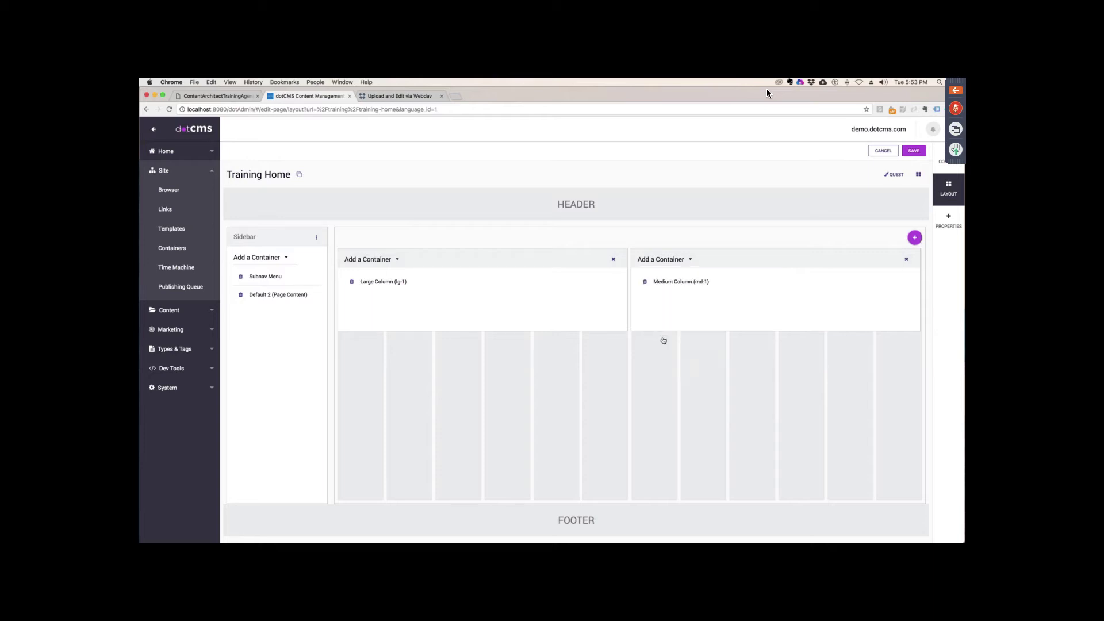
left_click(917, 152)
left_click(943, 158)
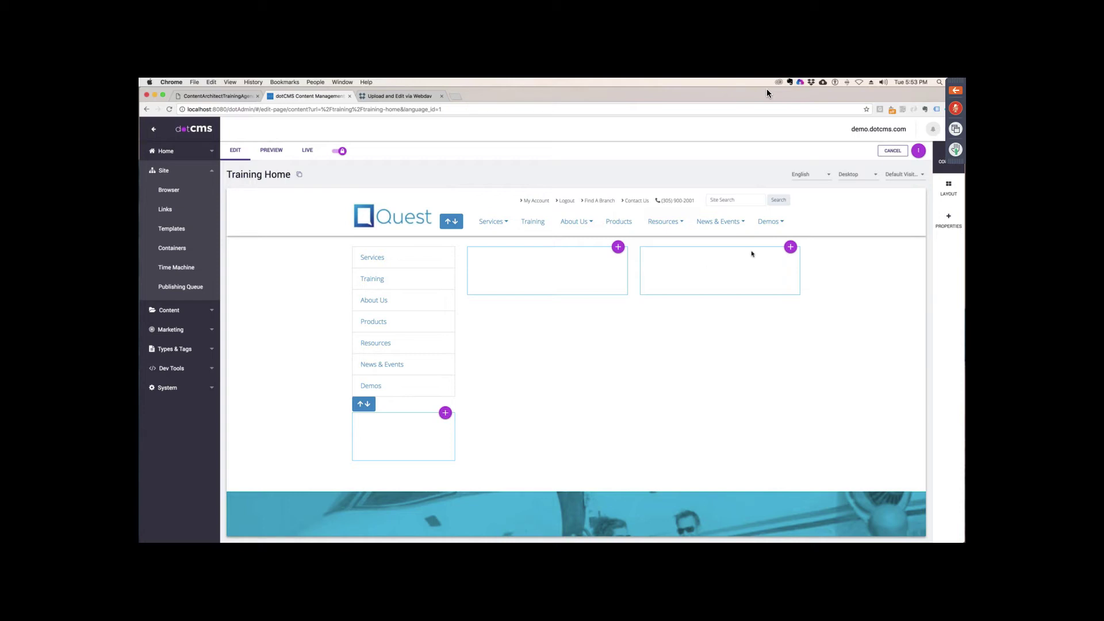
Add the existing content Bear Mountain Lodge Description to the Medium Column container on the right of the page
left_click(790, 246)
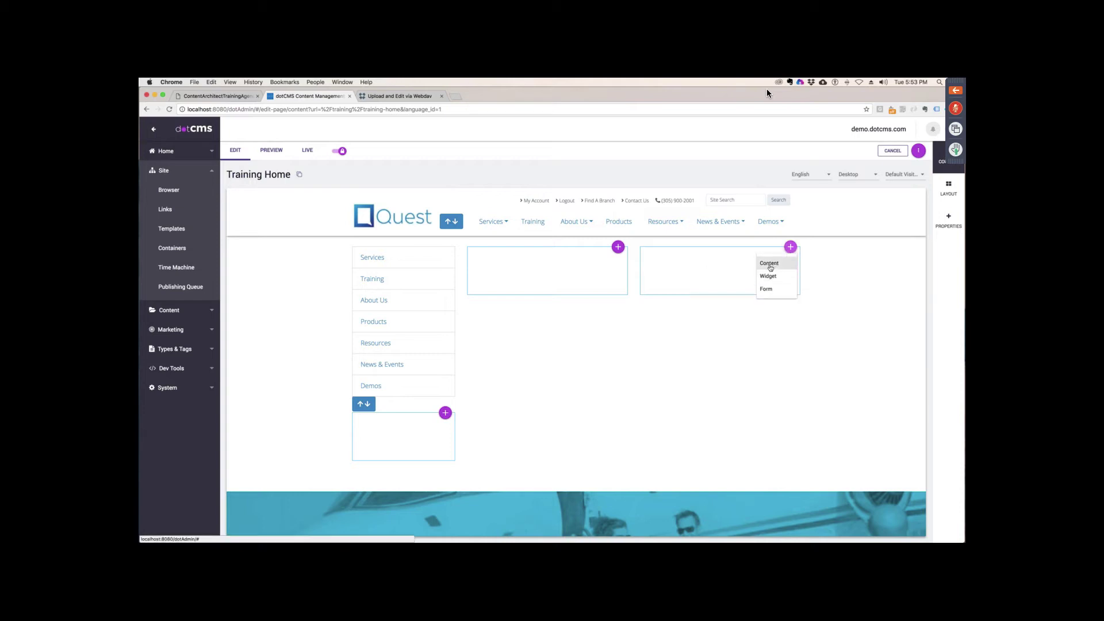
left_click(773, 264)
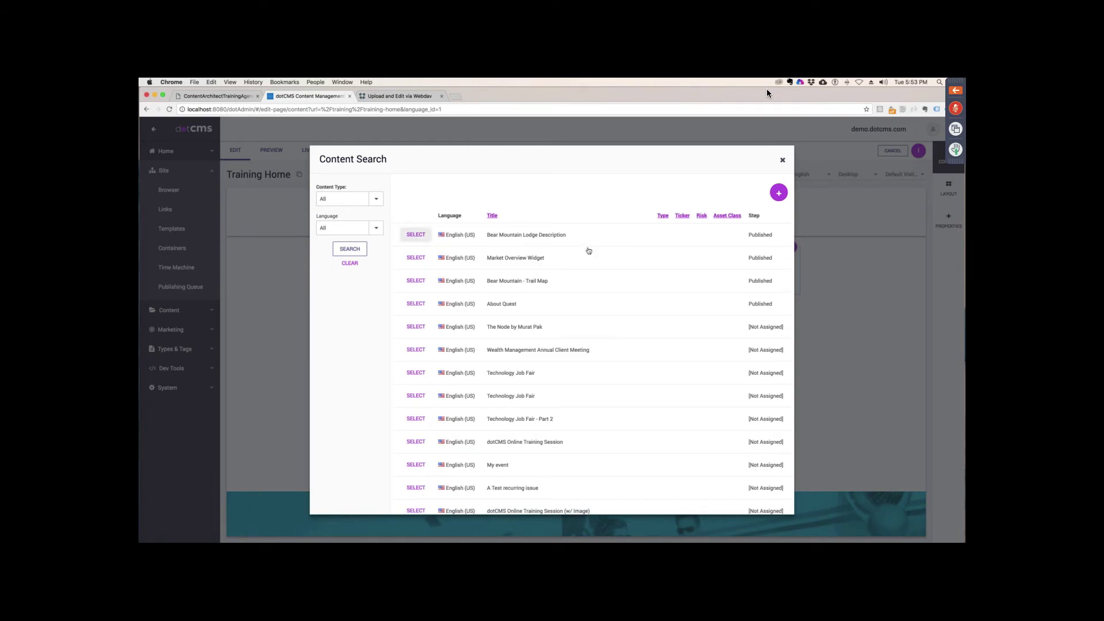
left_click(376, 199)
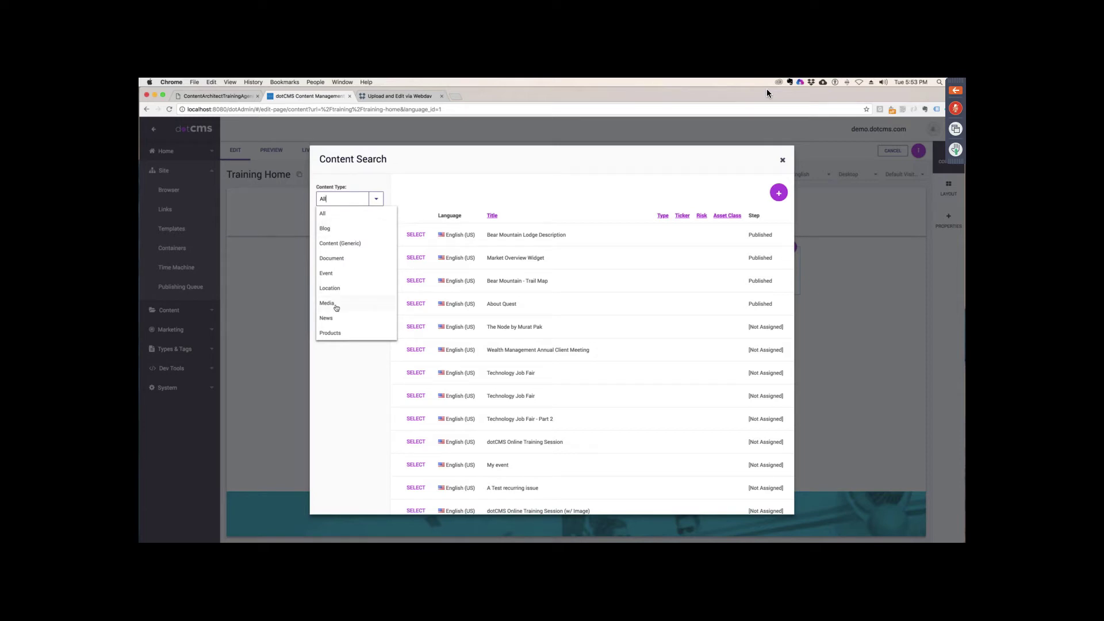
left_click(528, 208)
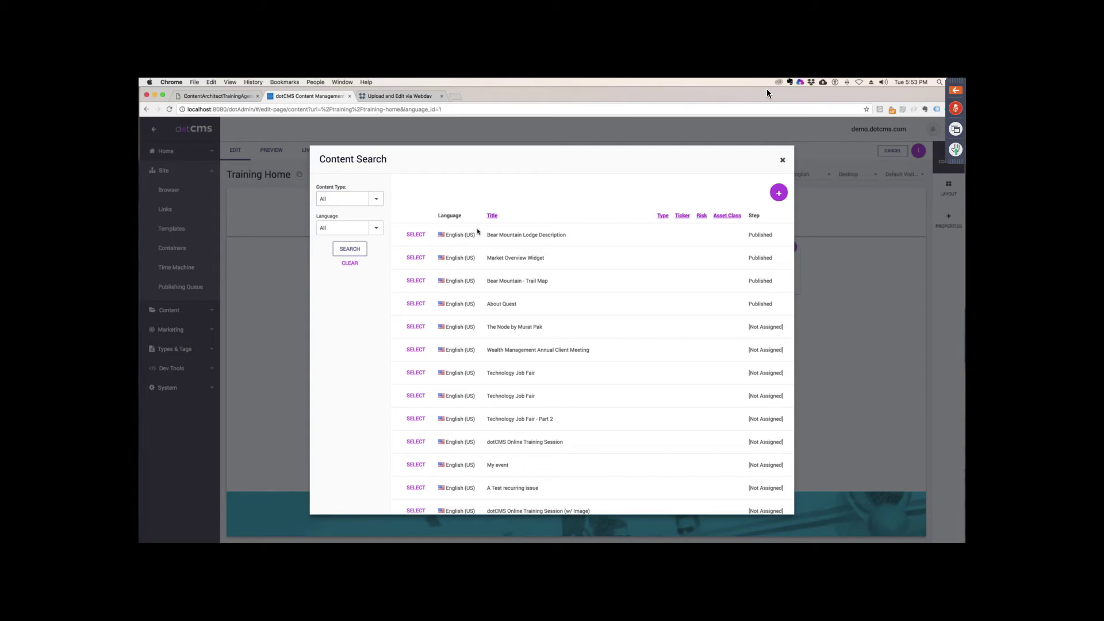
left_click(416, 235)
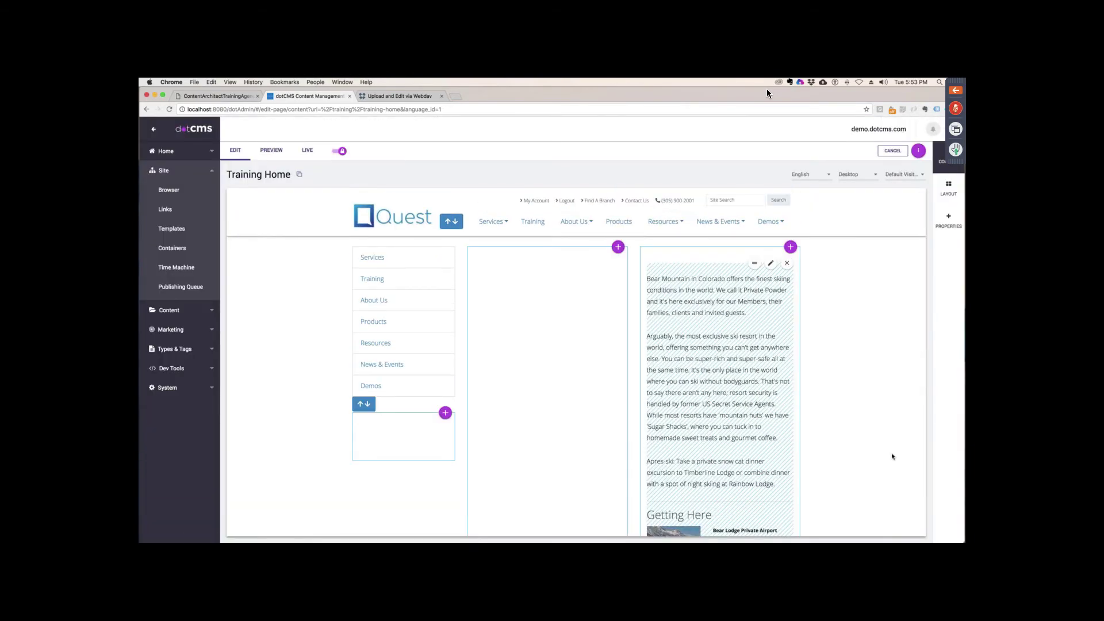
Filter existing content by the Event type and add Wealth Management Annual Client Meeting to the Large Column container
left_click(618, 247)
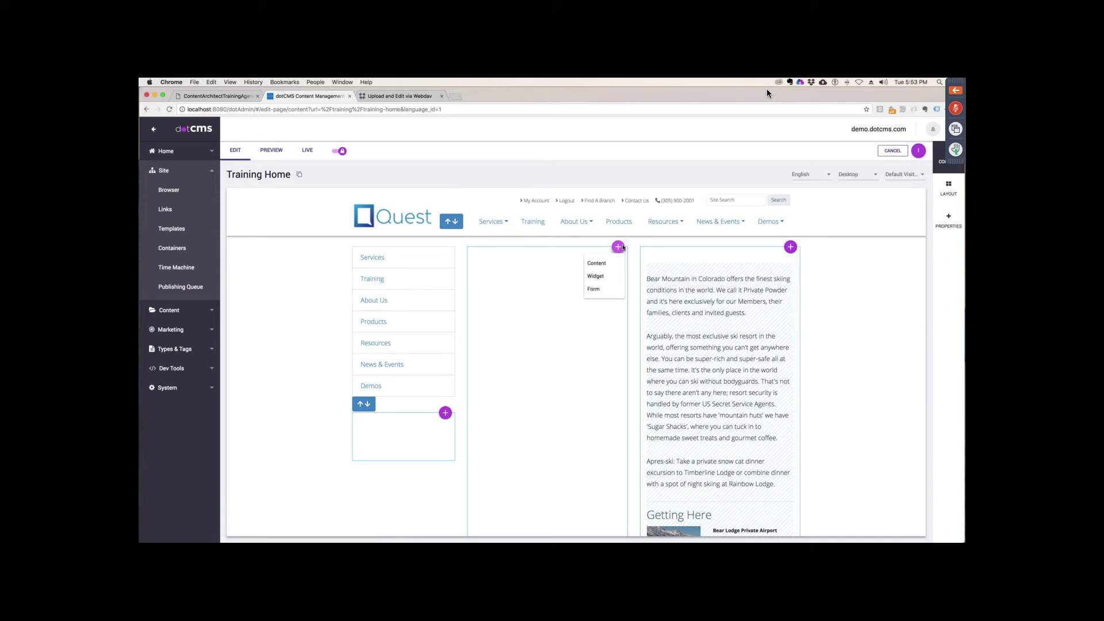
left_click(597, 265)
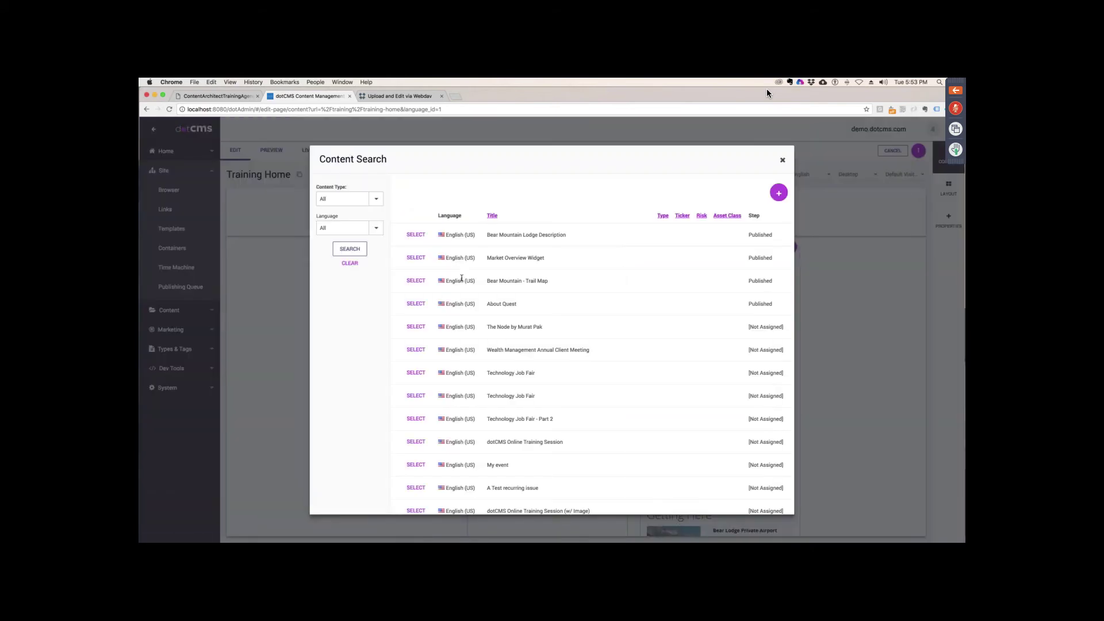
left_click(376, 199)
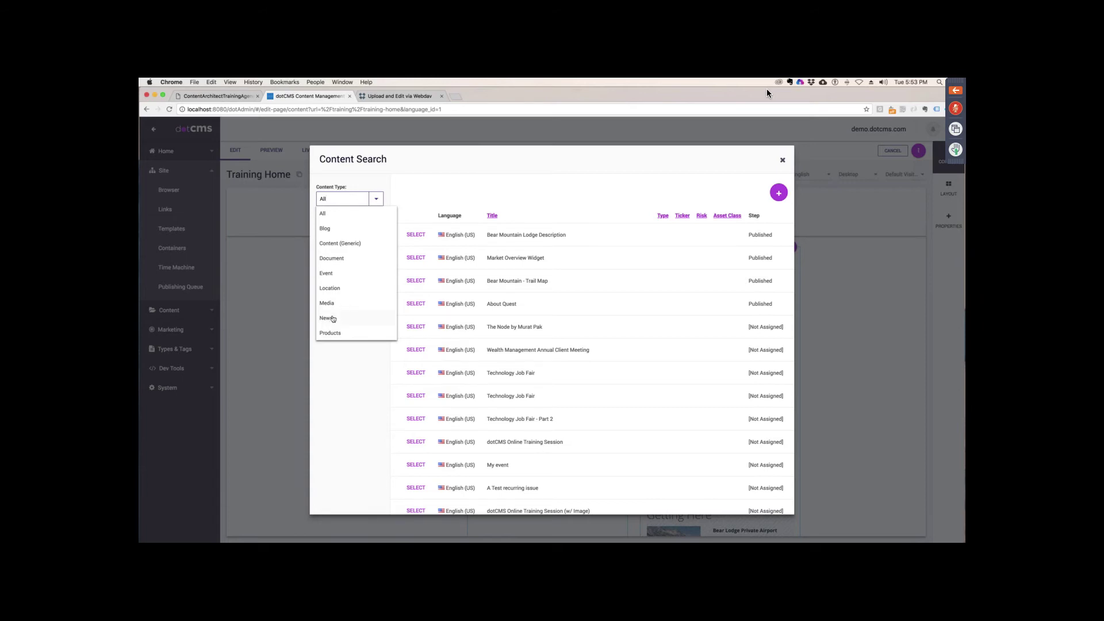
left_click(332, 275)
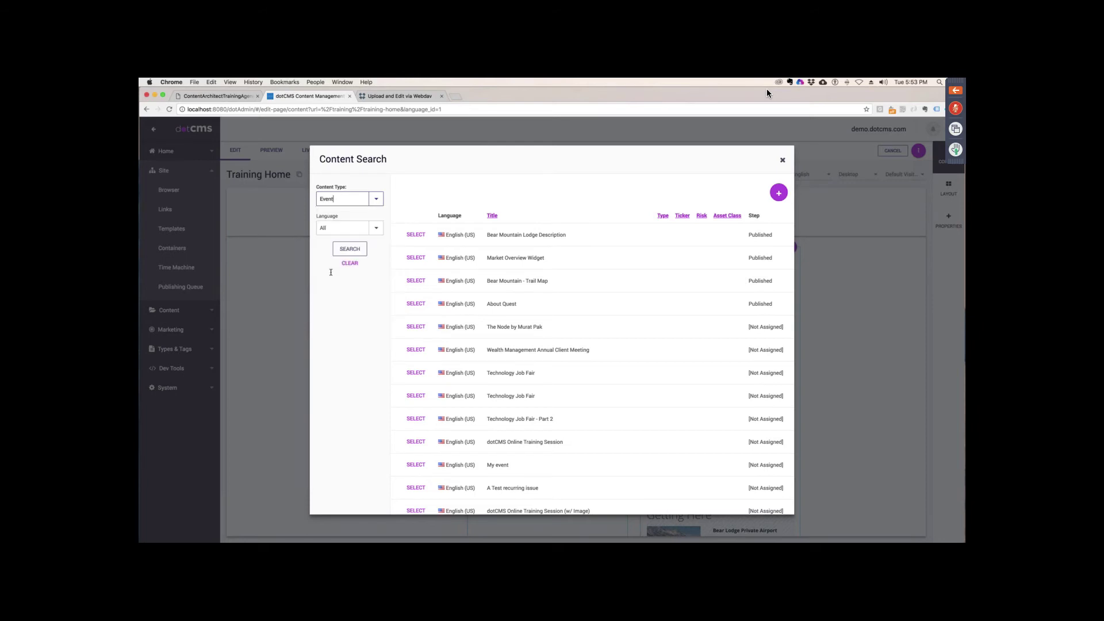
left_click(417, 235)
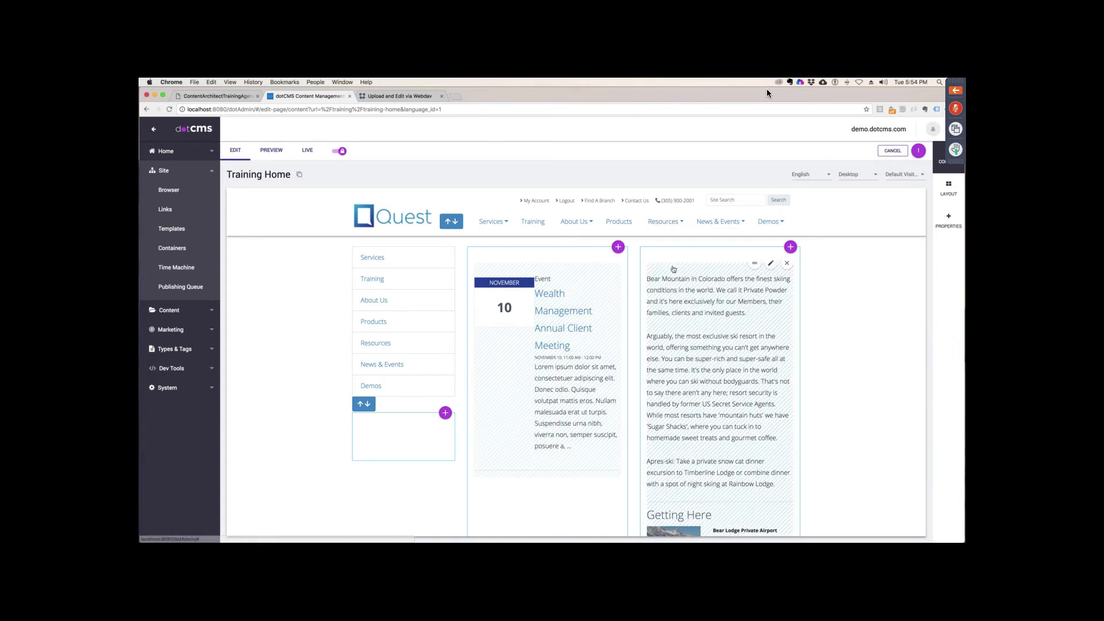
Swap the two content items, moving the event into the right container and the Bear Mountain text into the middle one
scroll(619, 361, "down", 4)
scroll(618, 361, "up", 3)
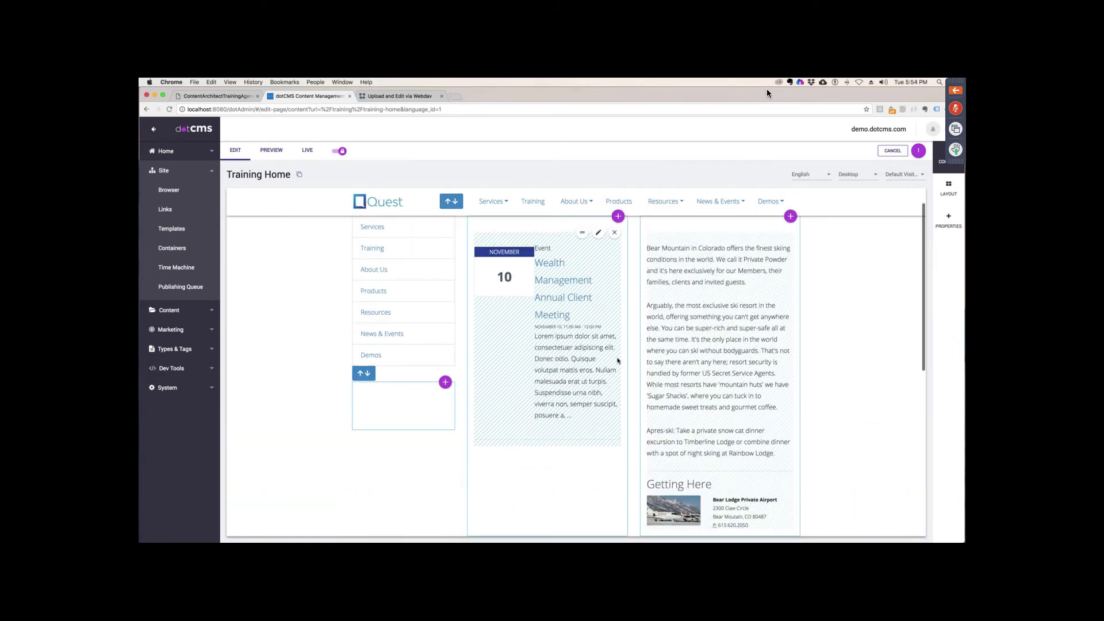
scroll(618, 360, "up", 2)
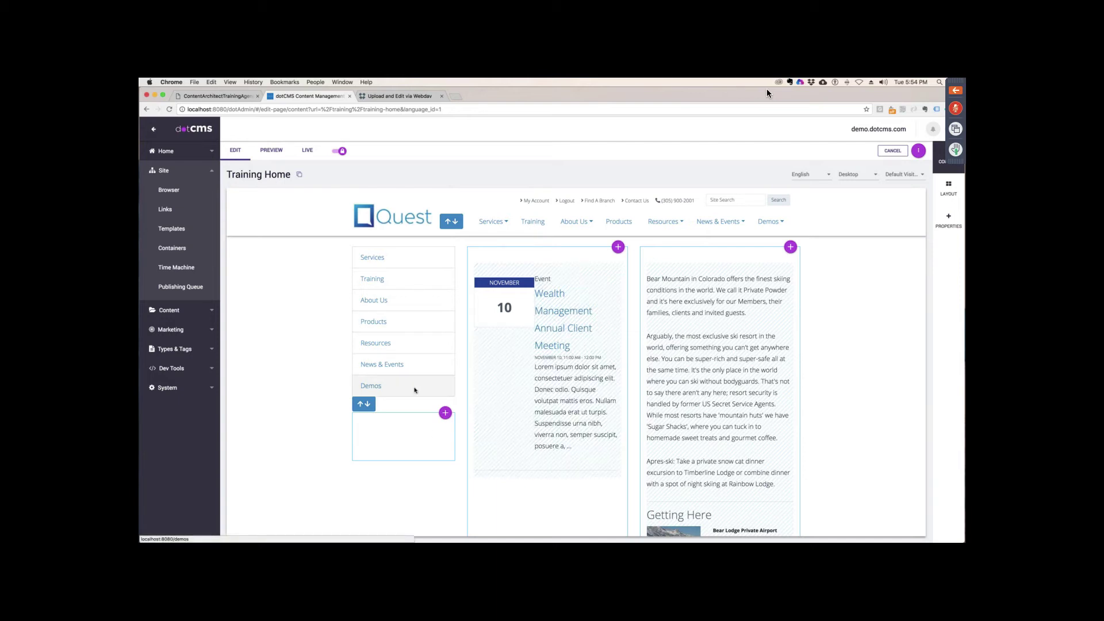
mouse_move(582, 262)
left_mouse_down()
mouse_move(460, 430)
mouse_move(395, 425)
mouse_move(510, 380)
mouse_move(582, 271)
left_mouse_up()
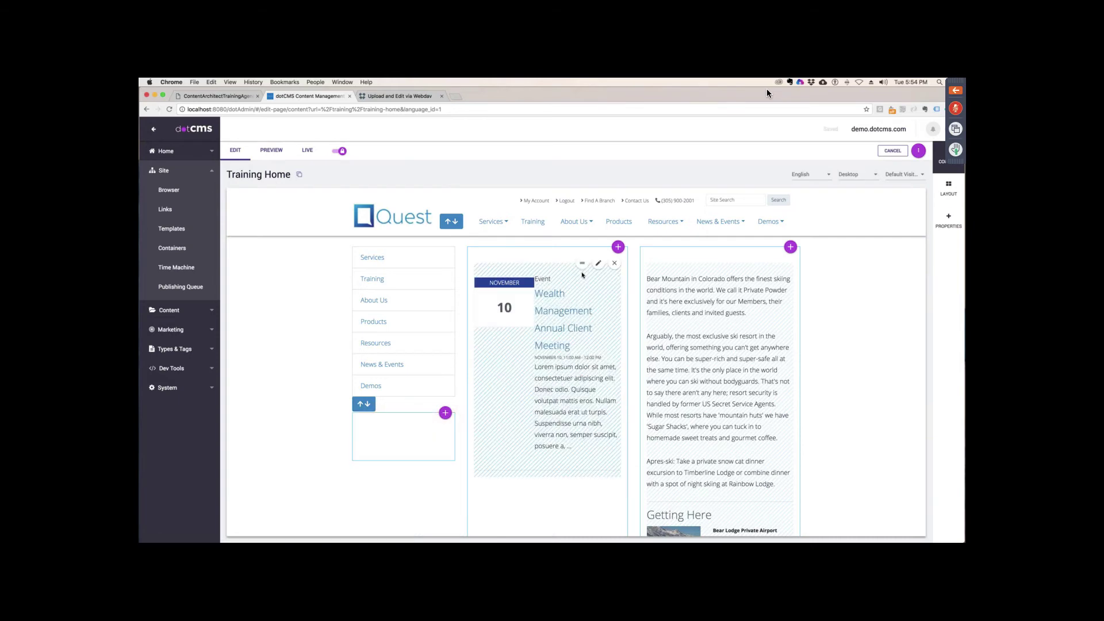
scroll(771, 352, "down", 3)
scroll(771, 352, "up", 3)
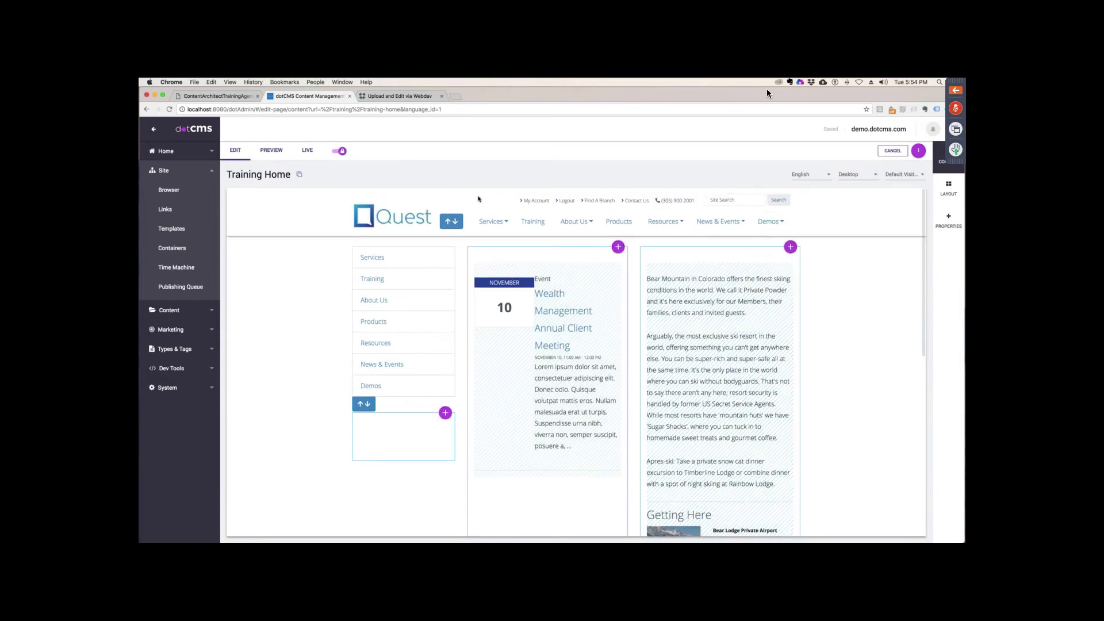
left_click_drag(583, 264, 743, 249)
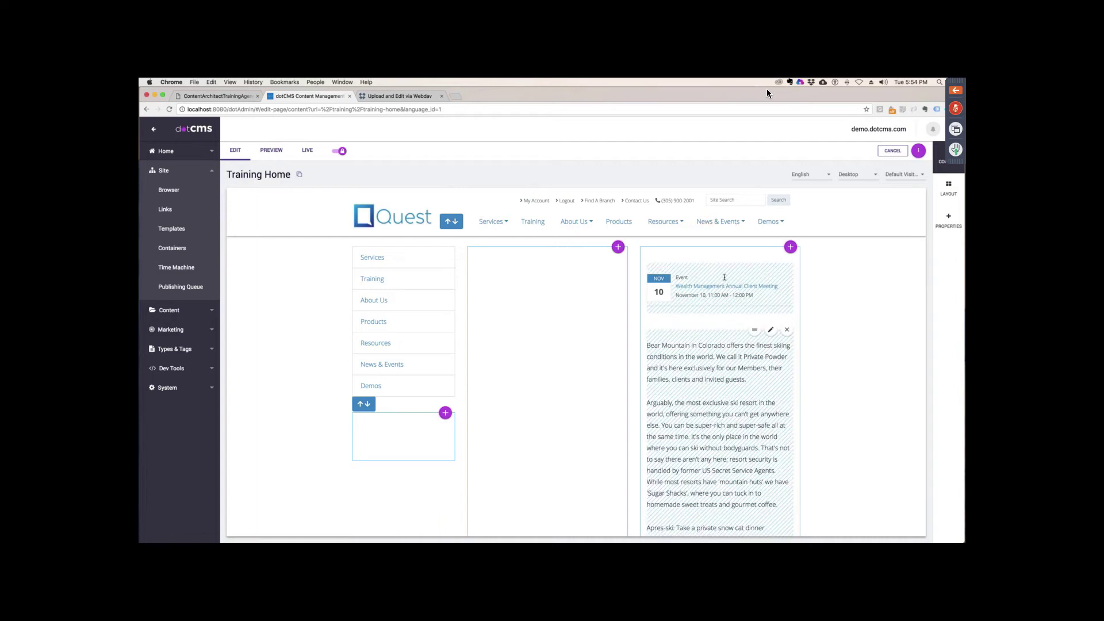
left_click_drag(754, 330, 596, 283)
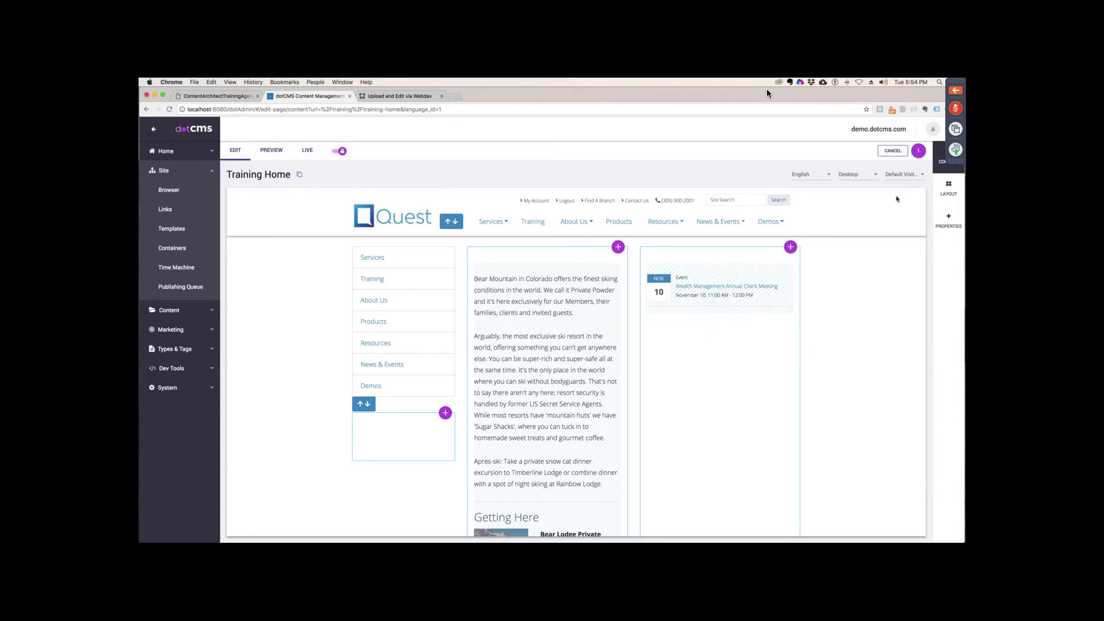
In the page layout, resize the Medium Column box to four columns and the Large Column box to eight, and save
left_click(952, 187)
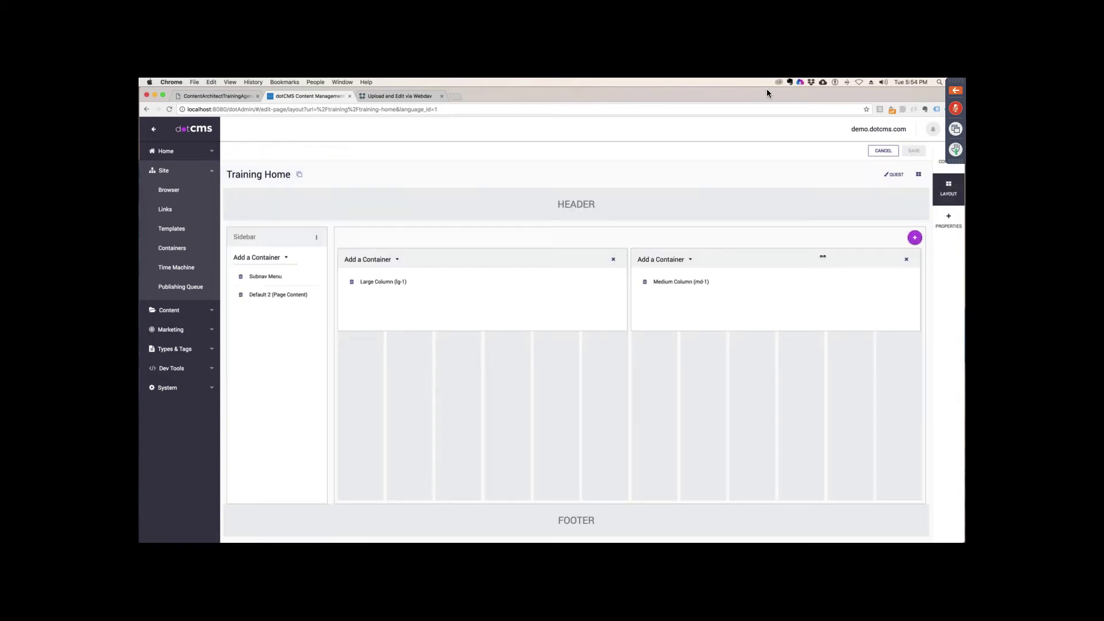
left_click_drag(919, 275, 826, 276)
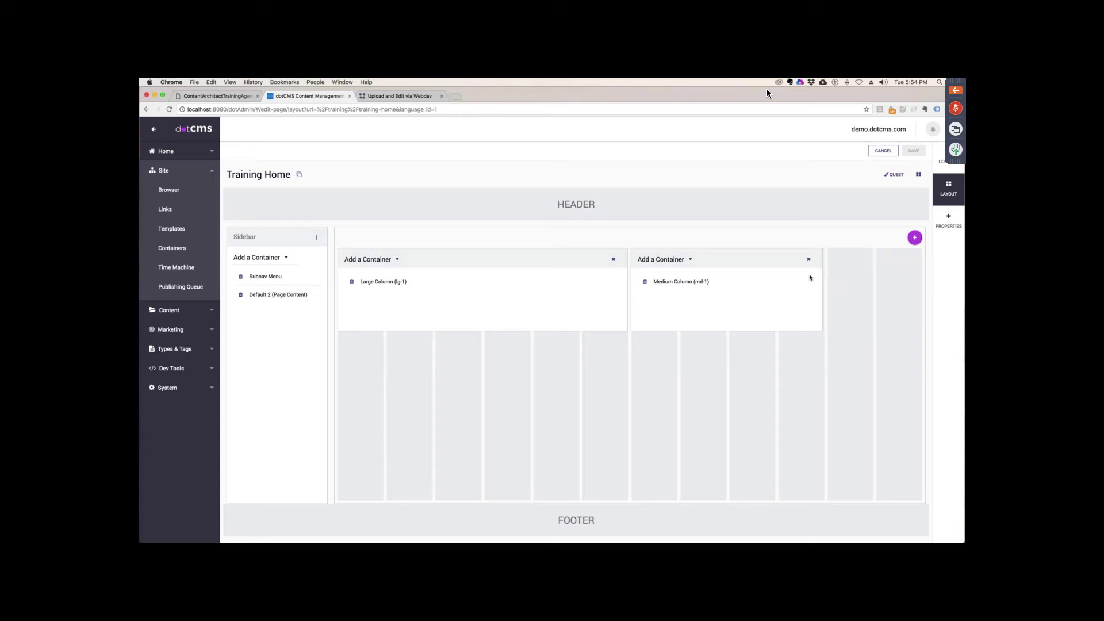
left_click_drag(734, 257, 839, 258)
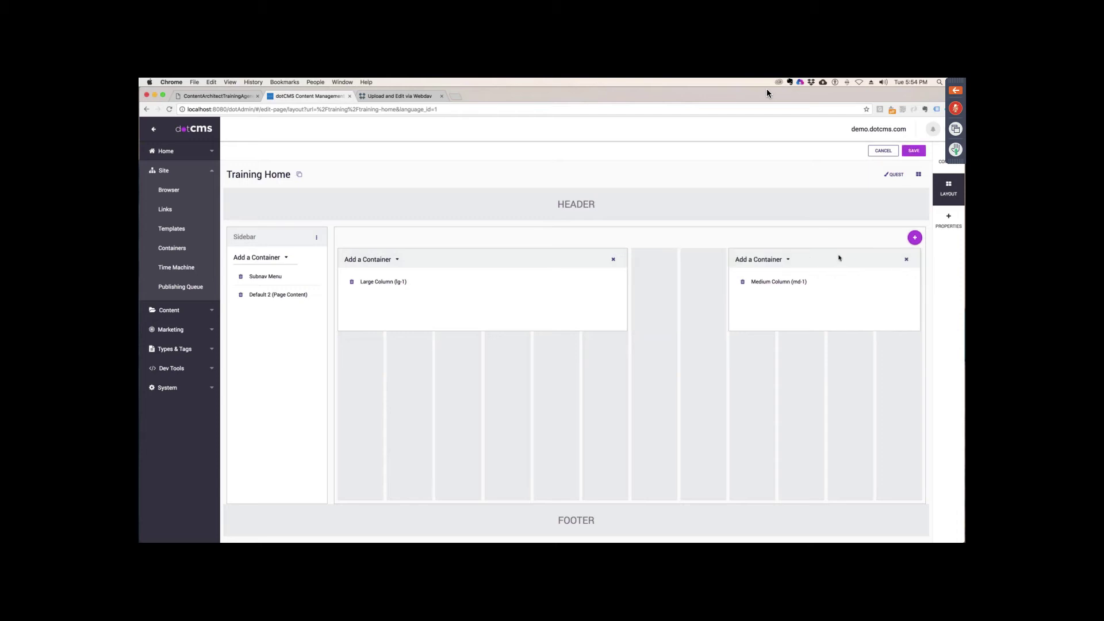
left_click_drag(627, 285, 716, 286)
left_click(914, 152)
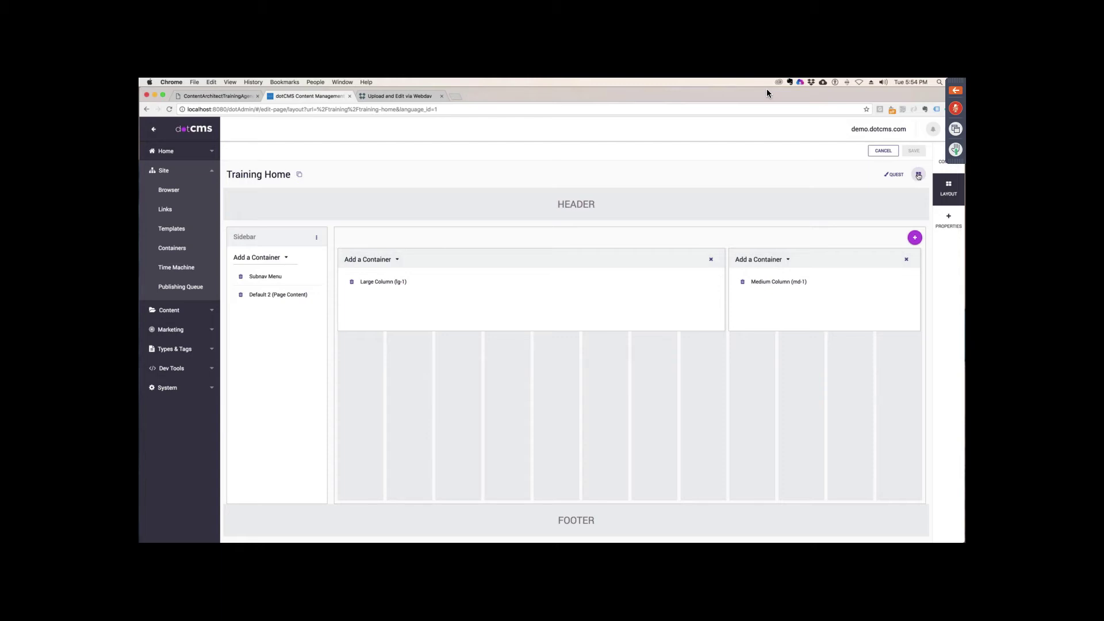
Apply the ski-resort theme to the page layout, save it and view the restyled page content
left_click(918, 176)
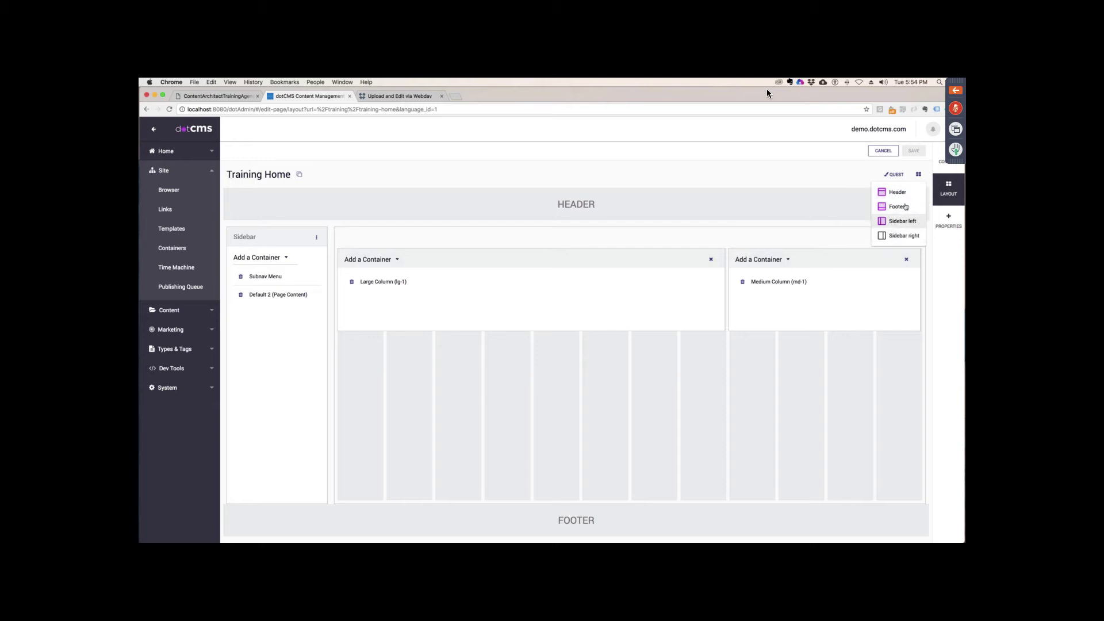
left_click(893, 175)
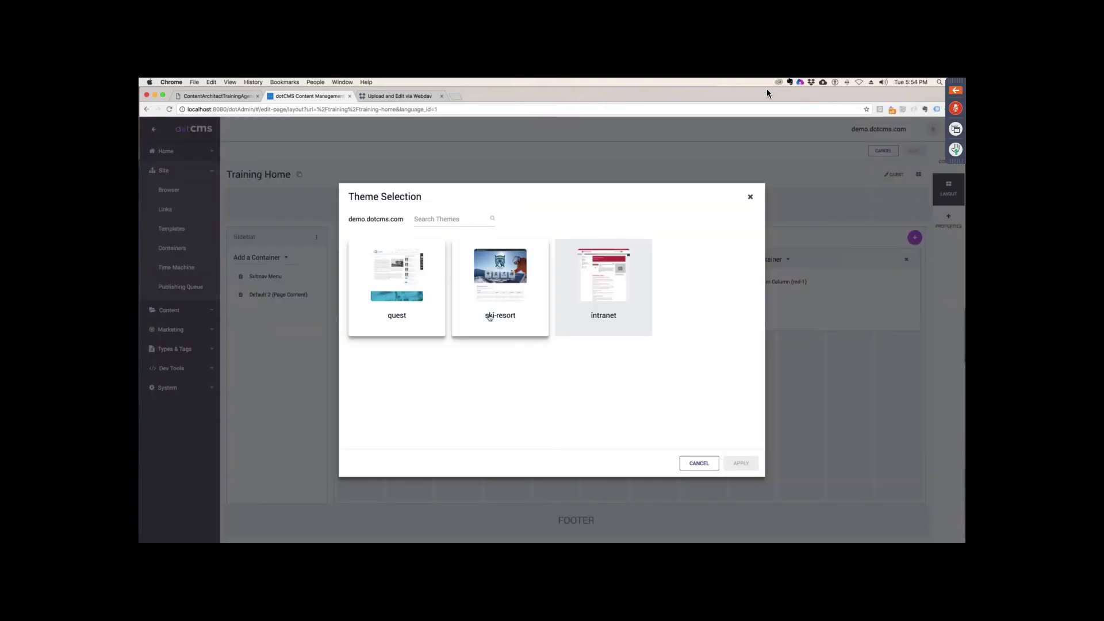
left_click(489, 276)
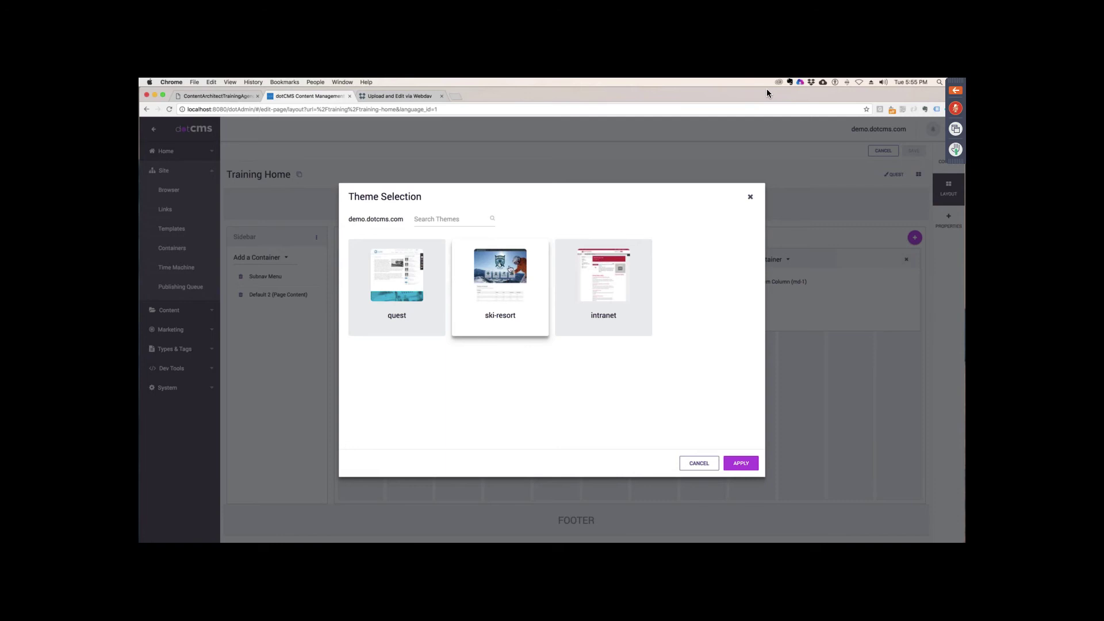
left_click(741, 464)
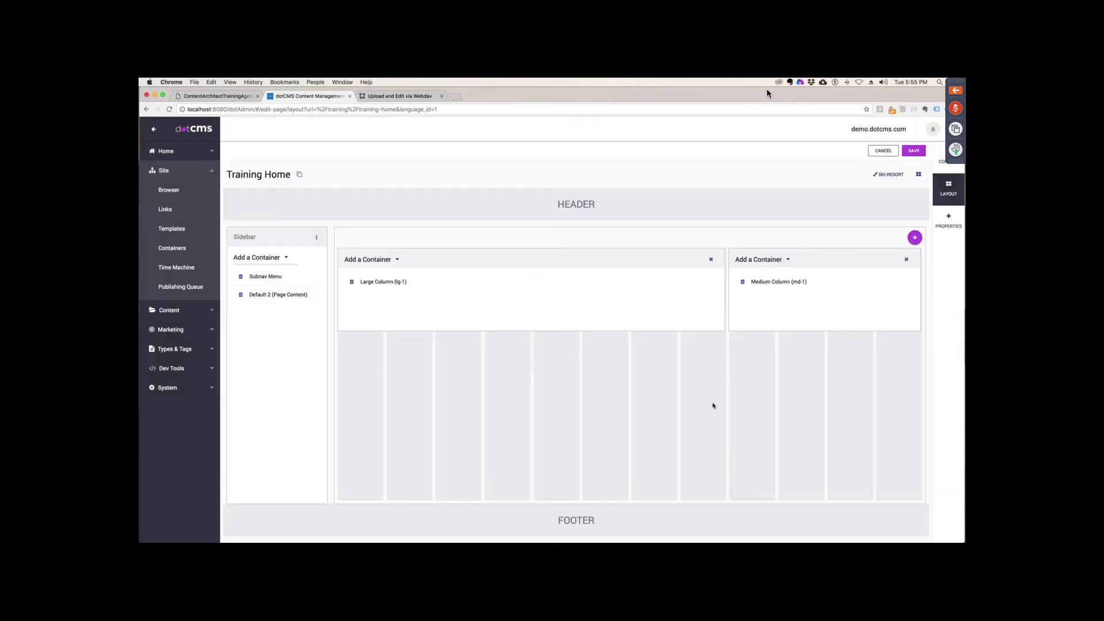
left_click(919, 153)
left_click(949, 158)
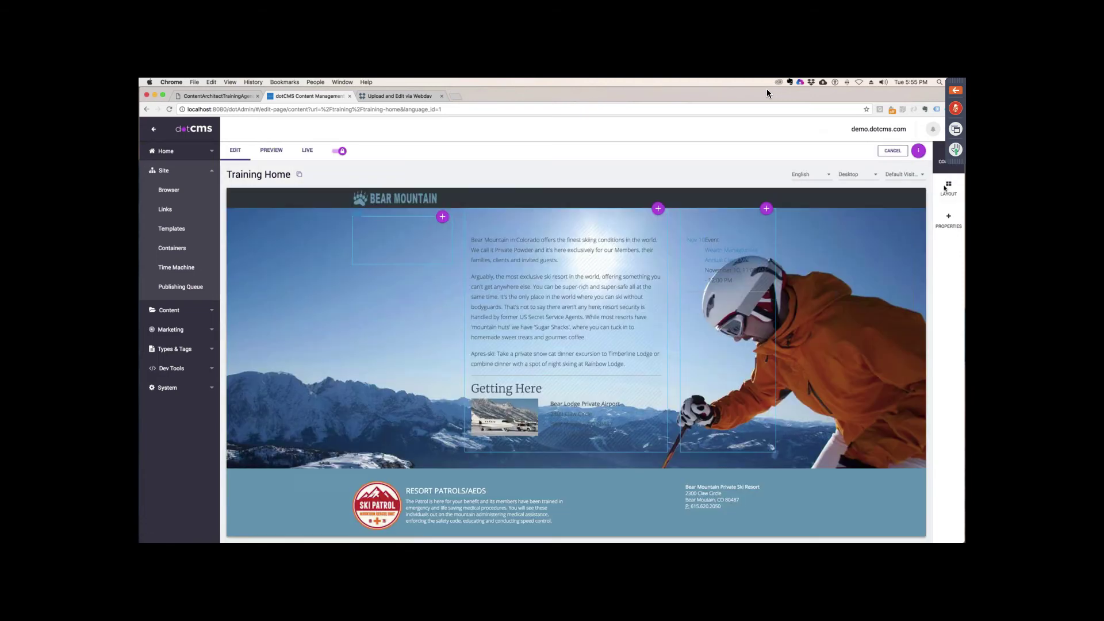
scroll(722, 374, "down", 1)
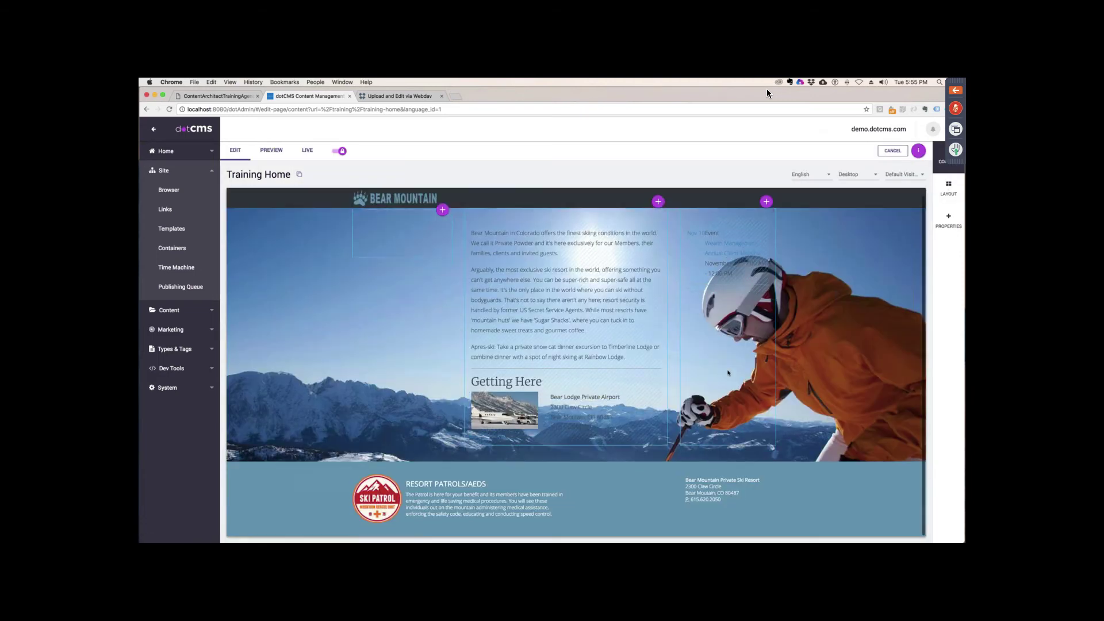
Apply the quest theme to the page layout, save it and return to the page content
scroll(729, 373, "up", 1)
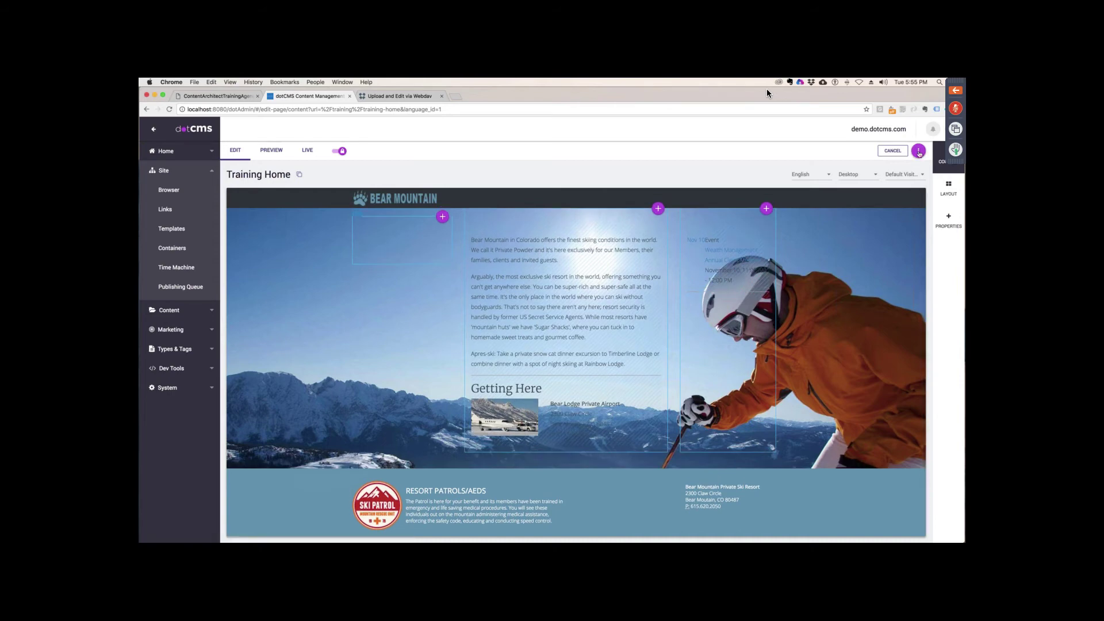
left_click(950, 190)
left_click(920, 175)
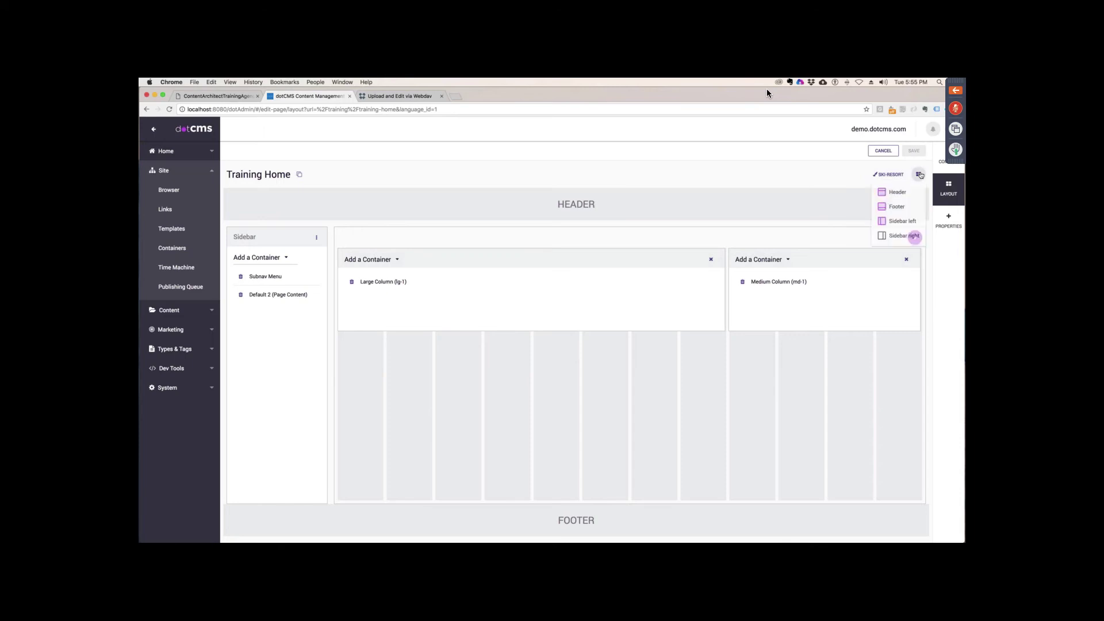
left_click(883, 178)
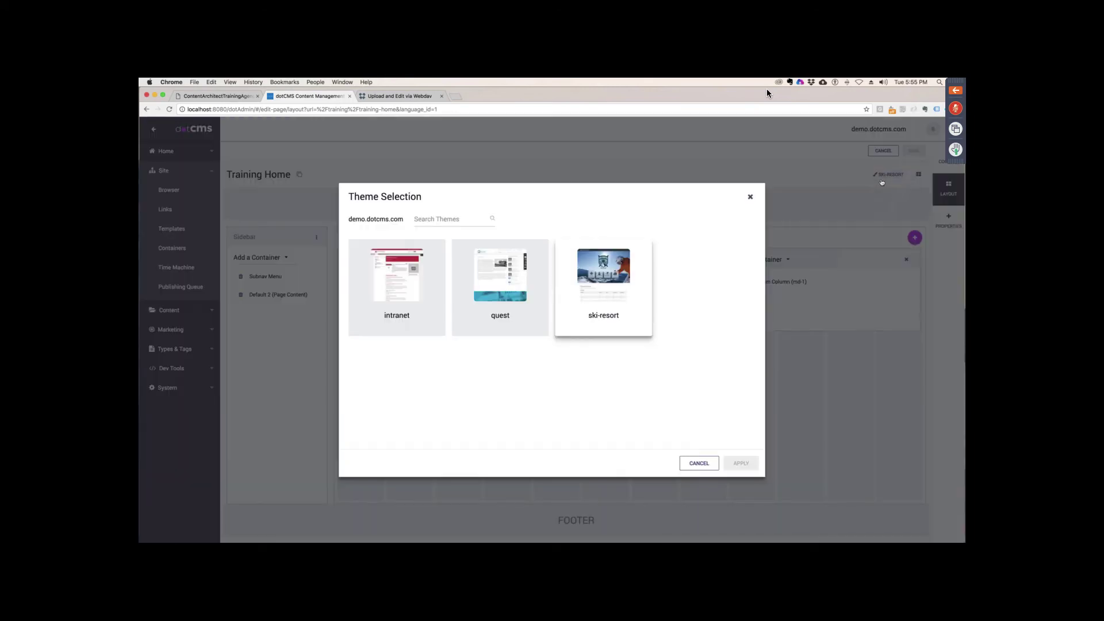
left_click(506, 288)
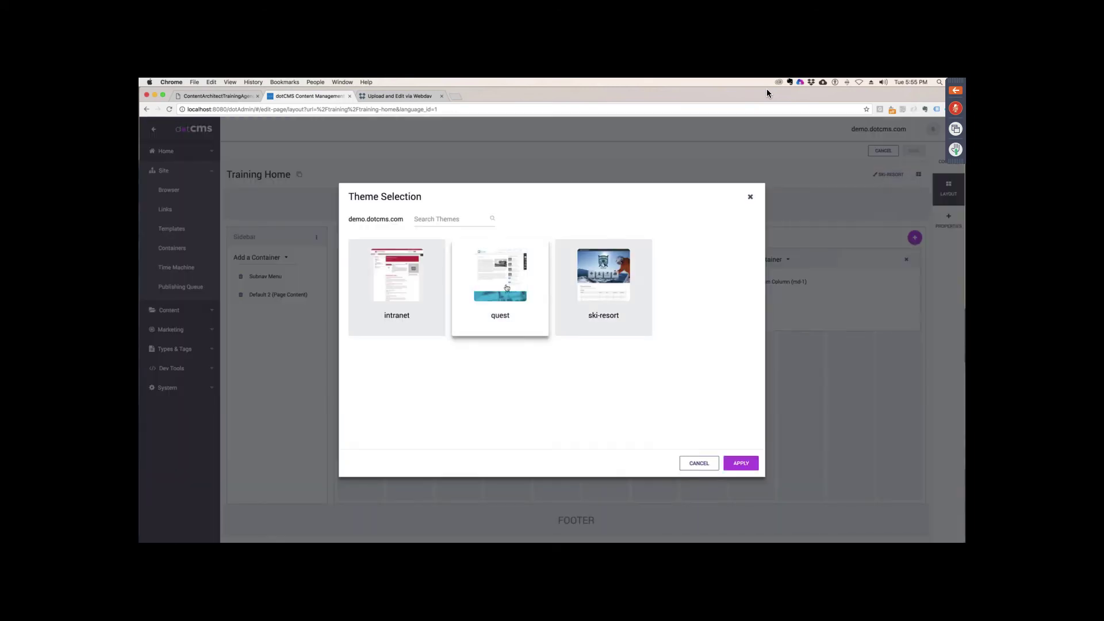
left_click(741, 463)
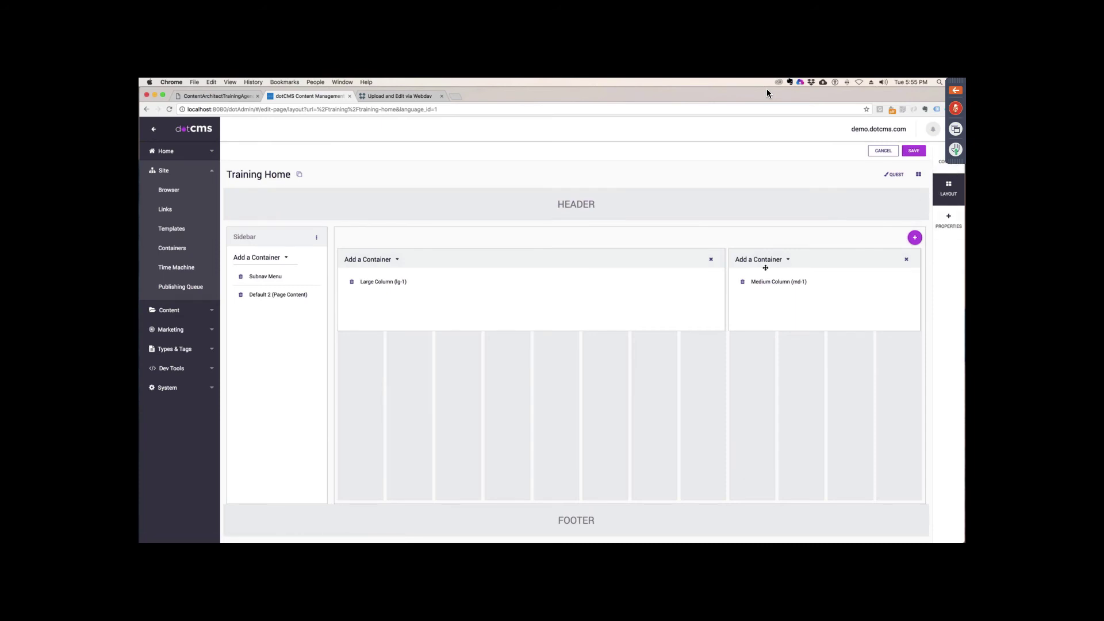
left_click(914, 151)
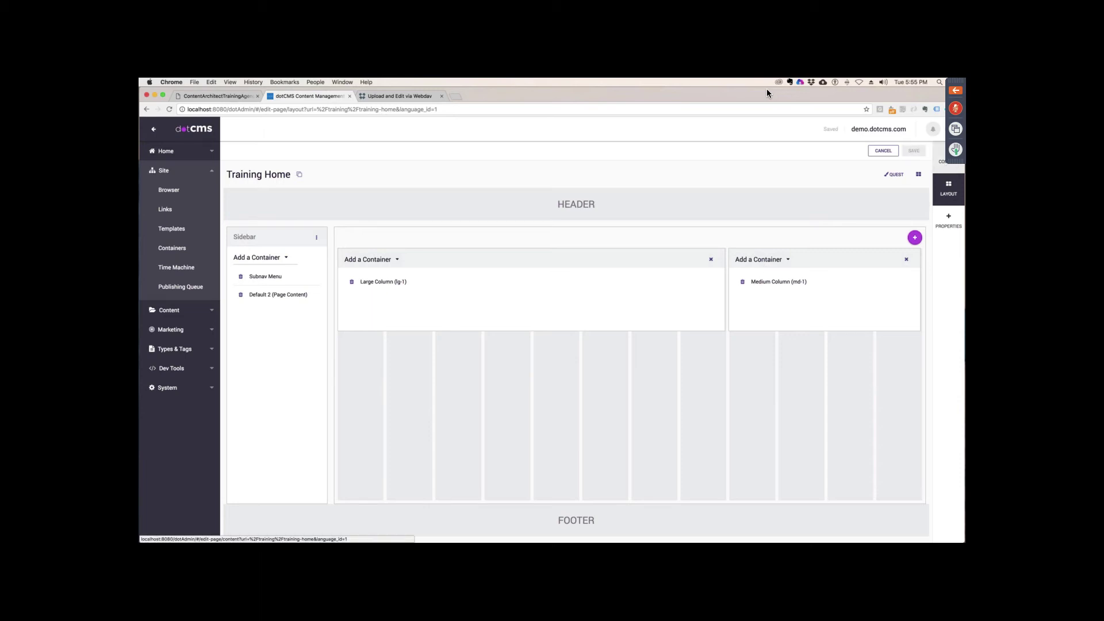
left_click(948, 158)
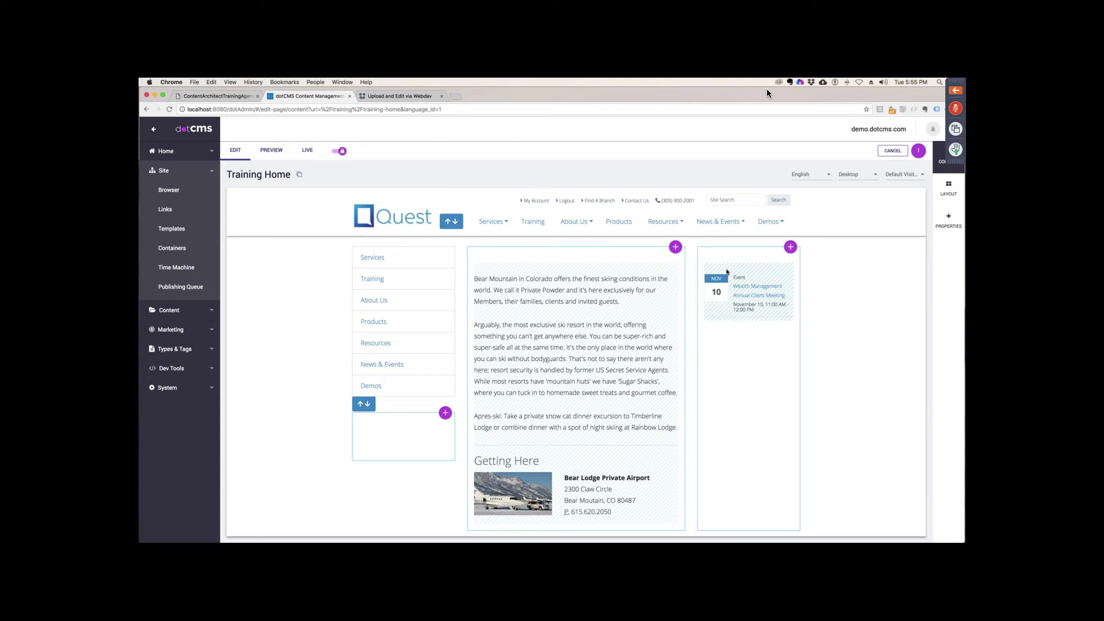
Filter existing widgets by the YouTube type and add the SNP 500 video to the sidebar container below the navigation
left_click(445, 413)
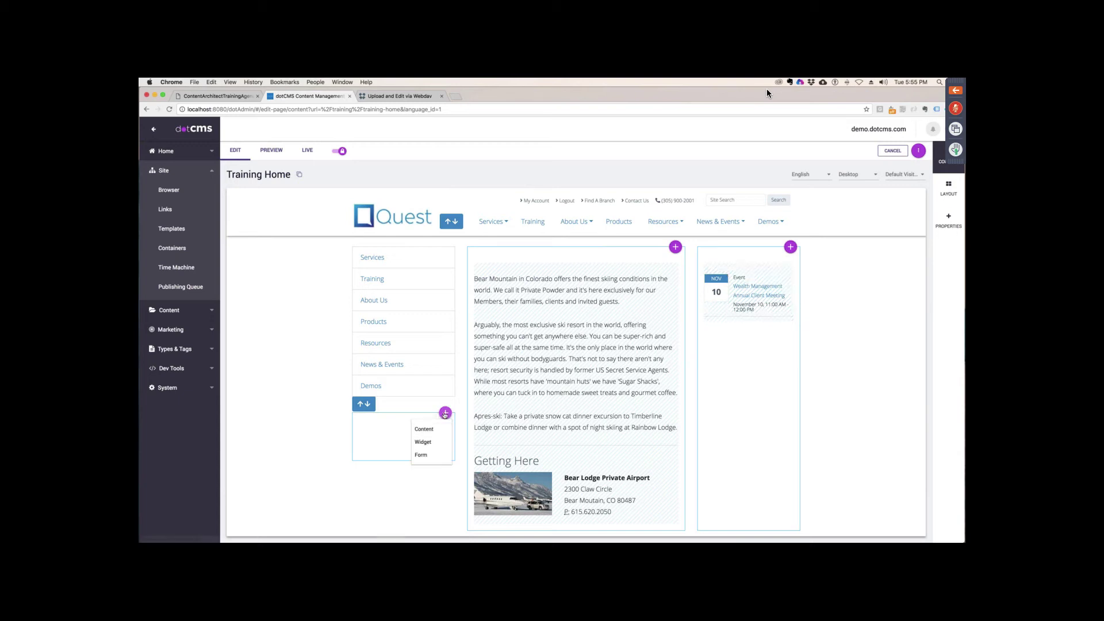
left_click(429, 443)
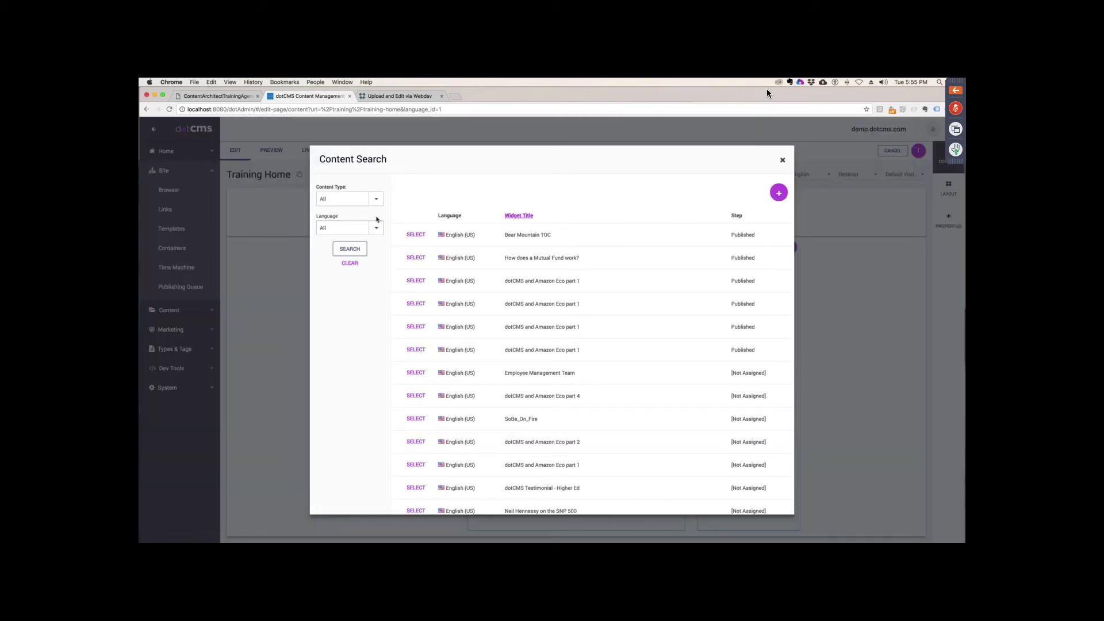
left_click(376, 198)
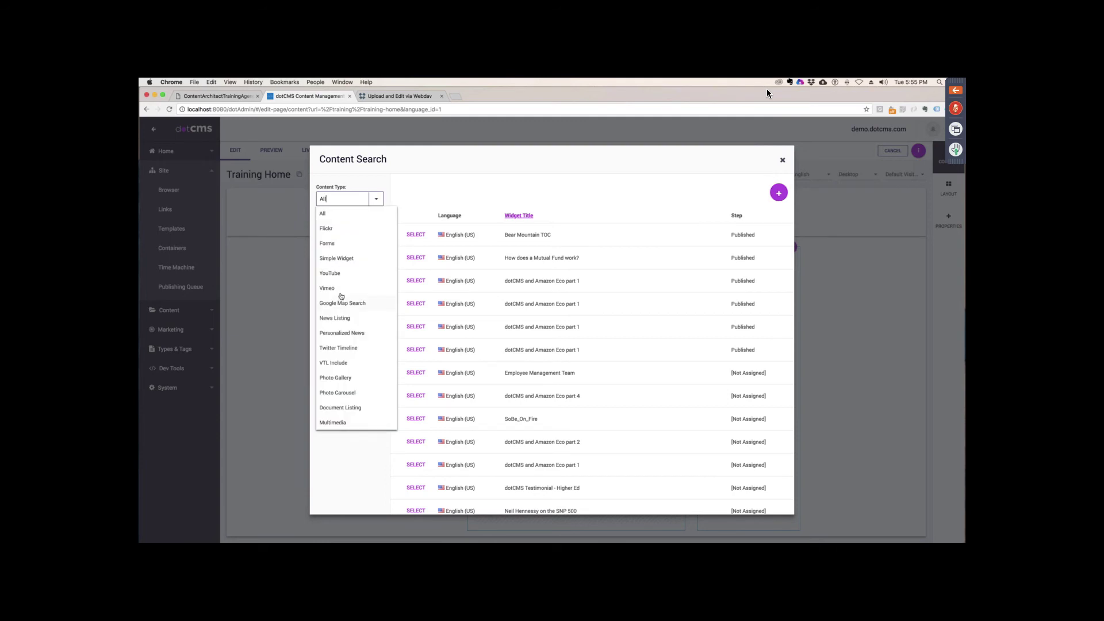
left_click(338, 274)
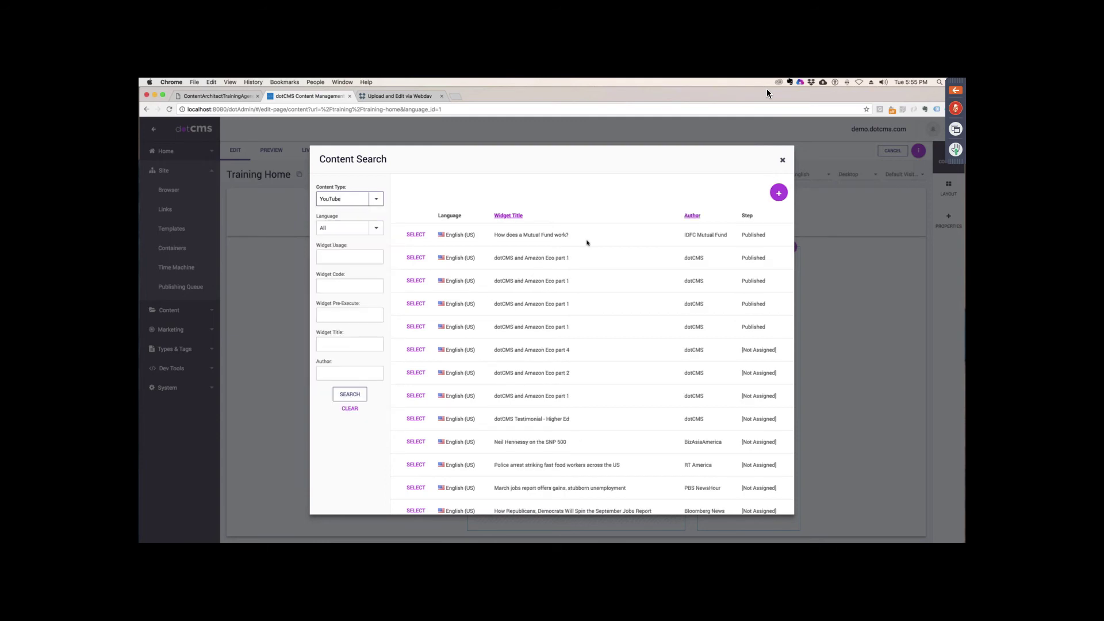
scroll(532, 279, "down", 5)
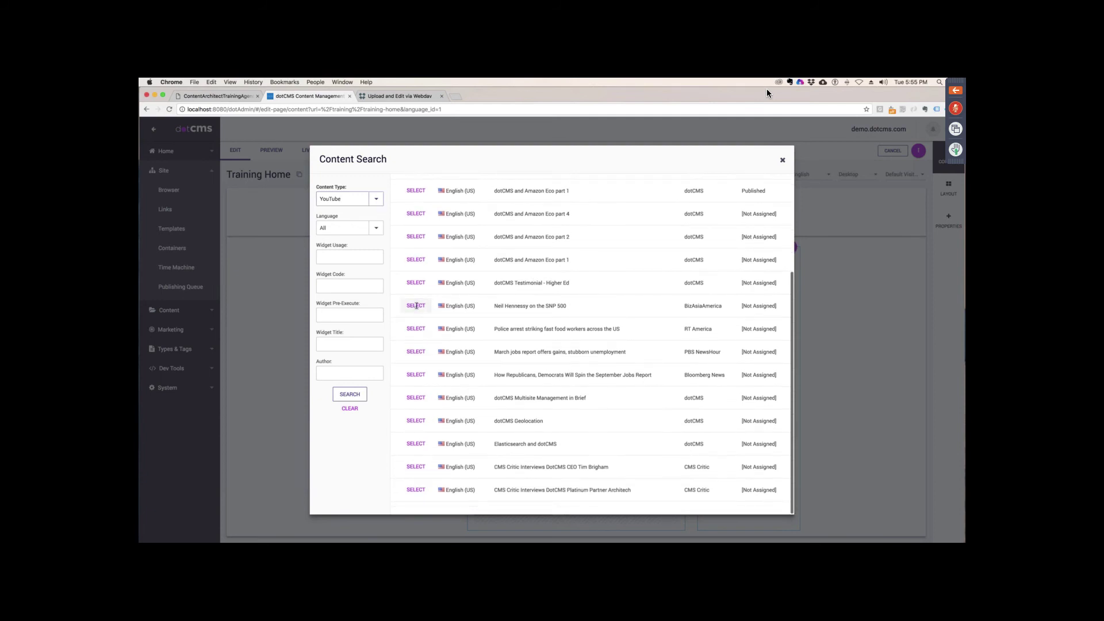
left_click(416, 310)
Try the video widget in the middle container and the right container, and move it back to the sidebar container
mouse_move(429, 432)
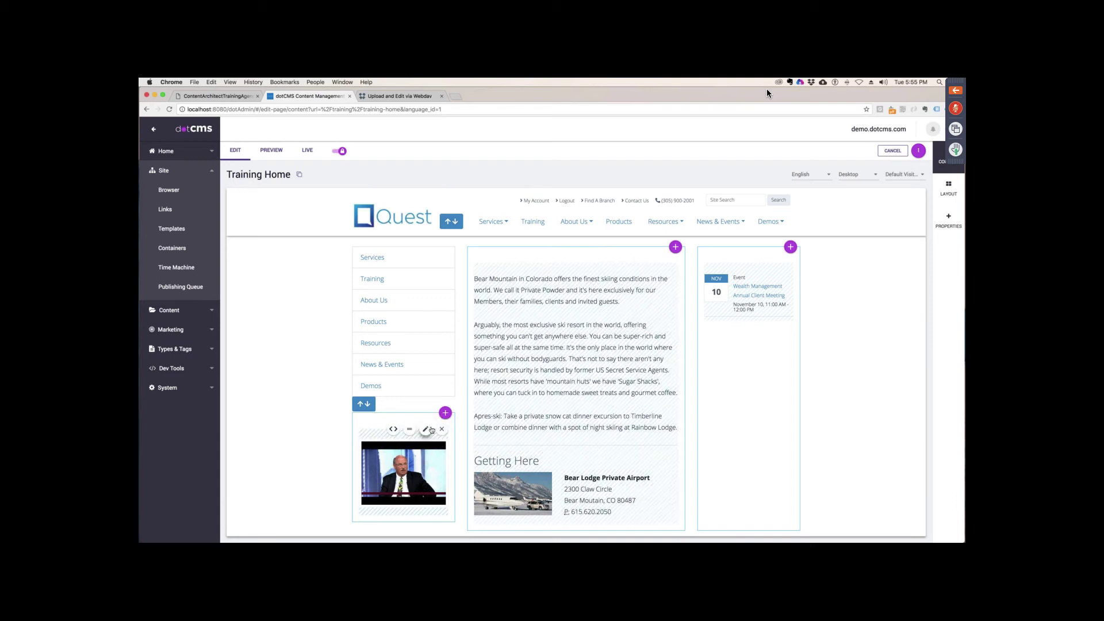
left_click_drag(409, 430, 566, 243)
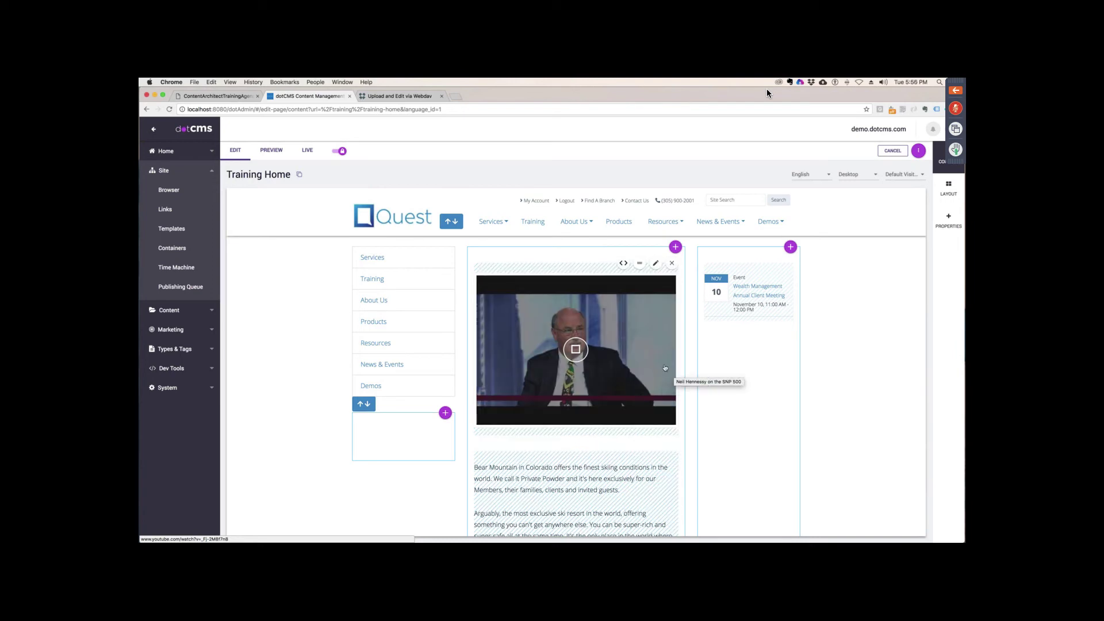
left_click_drag(639, 264, 742, 311)
mouse_move(716, 349)
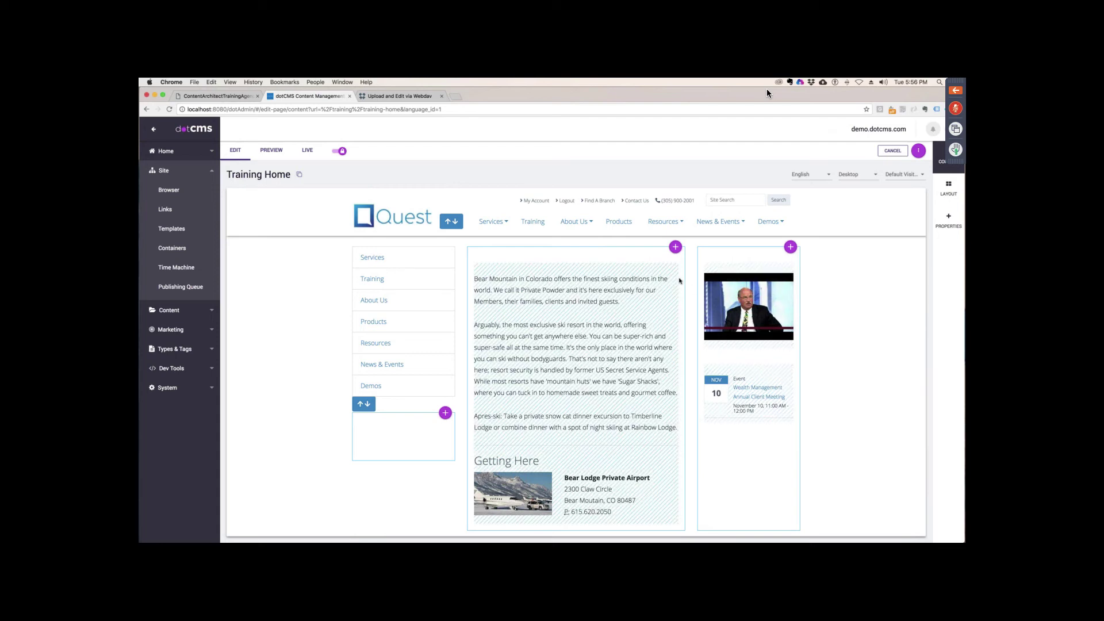
mouse_move(771, 326)
left_click_drag(774, 289, 407, 423)
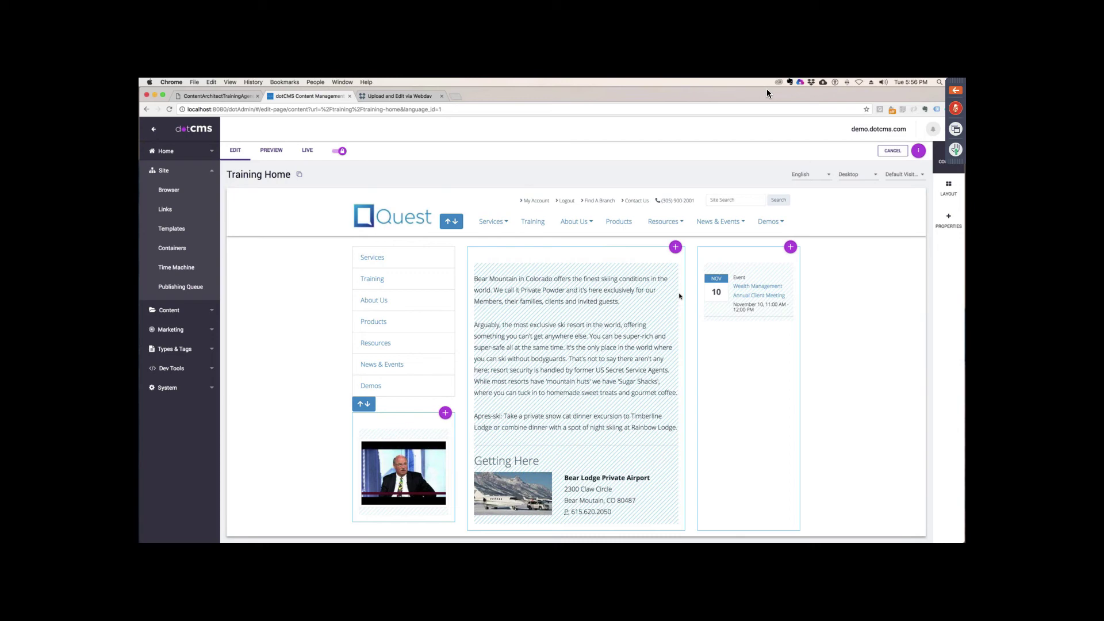
Compare the preview of the Training Home page with its live version
mouse_move(672, 266)
left_click(272, 151)
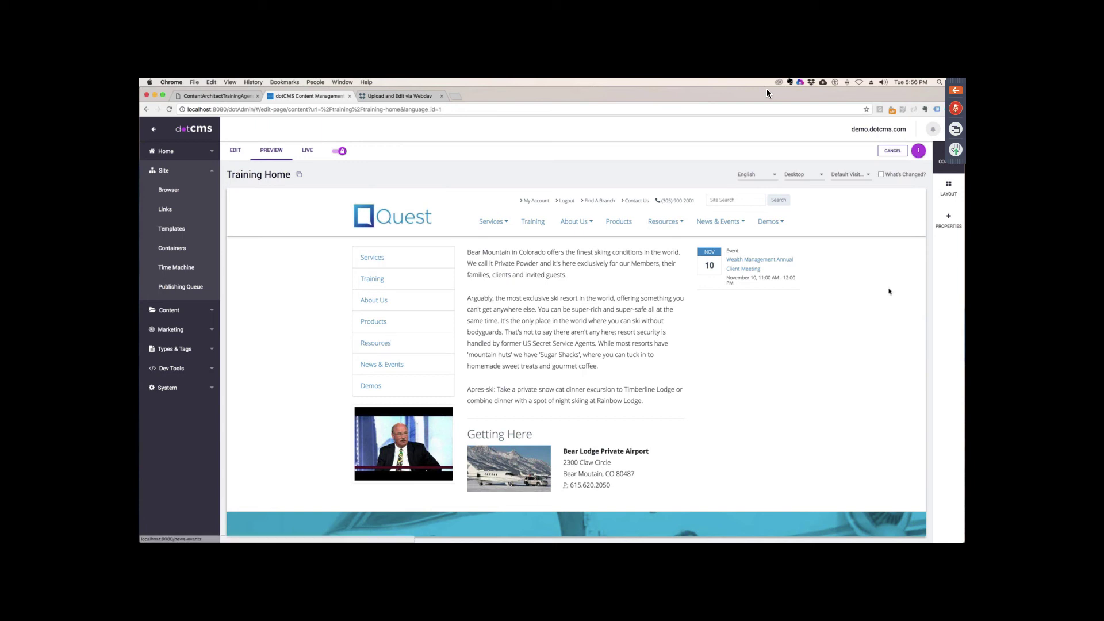
left_click(154, 128)
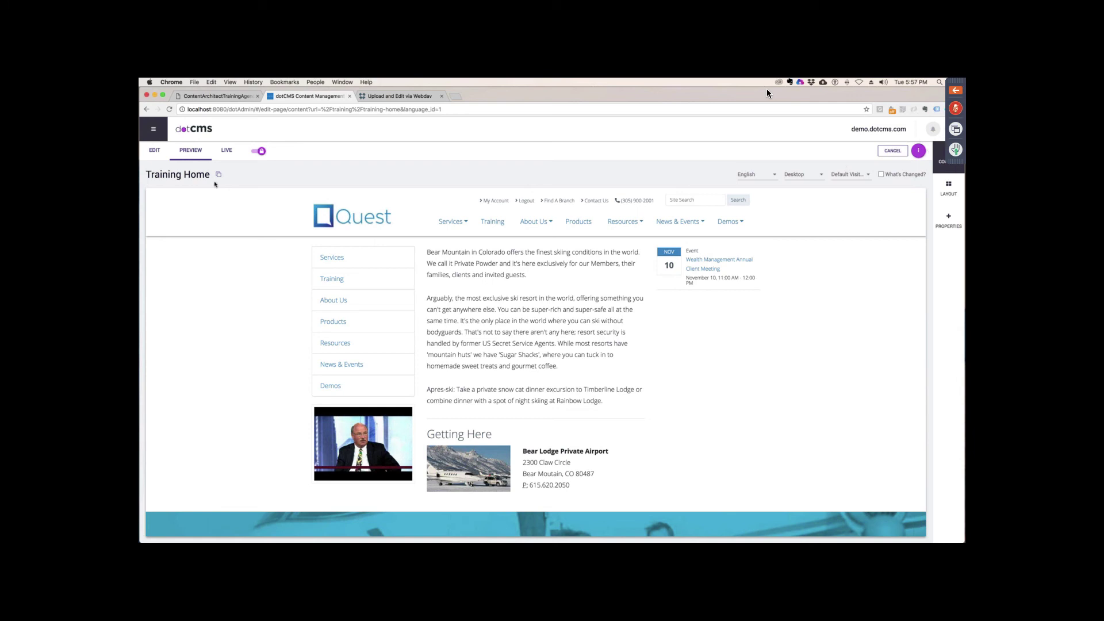
left_click(153, 129)
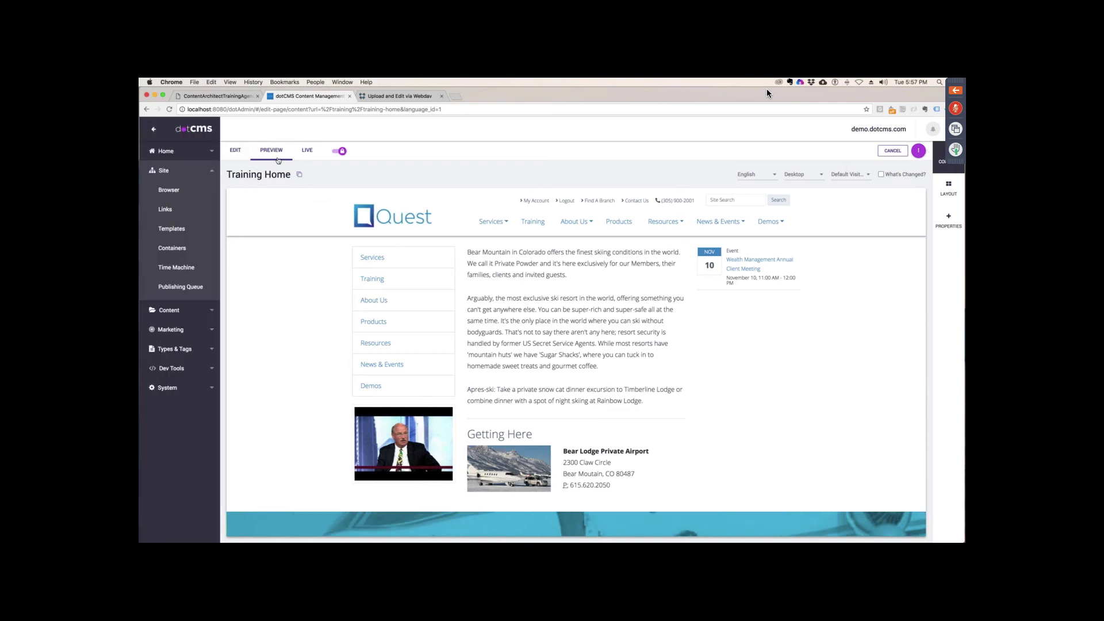
left_click(309, 151)
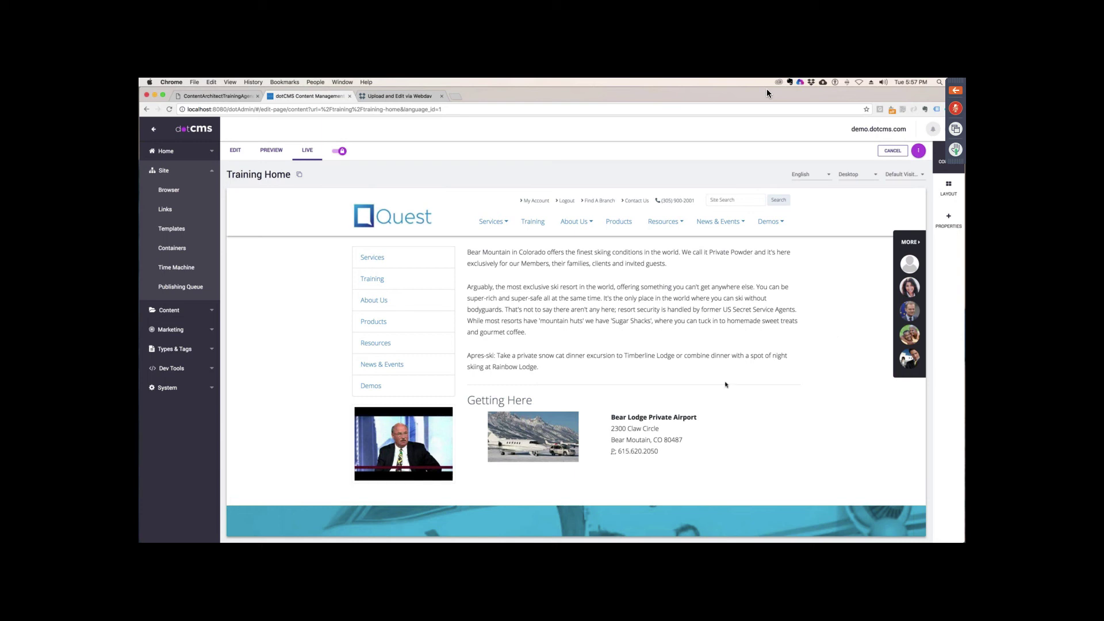
left_click(275, 151)
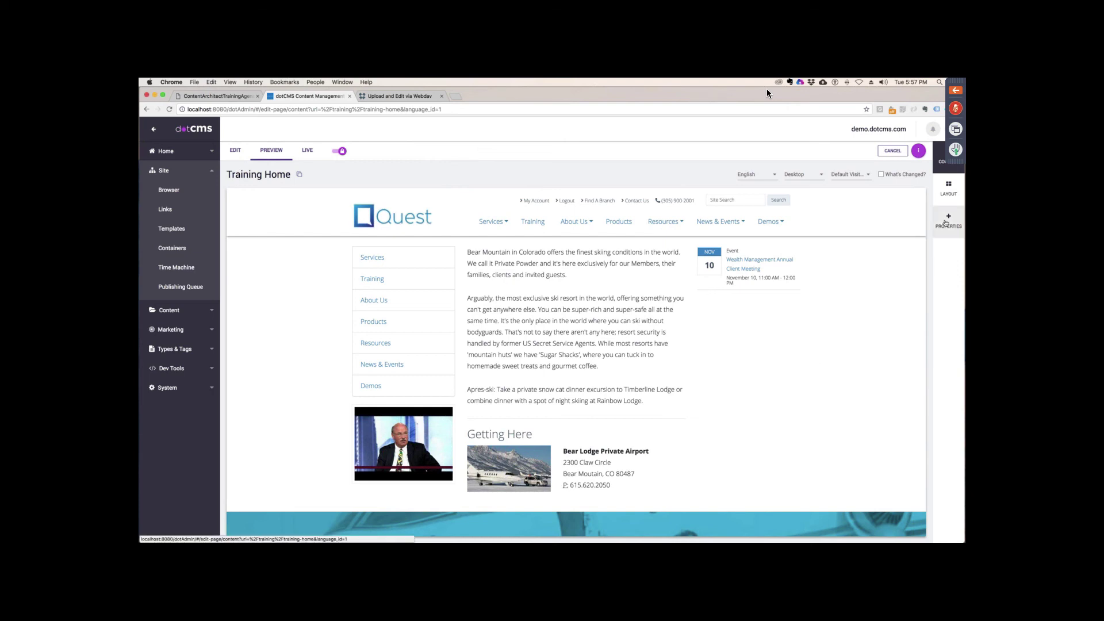
Save and publish the Training Home page and view its live version
left_click(918, 153)
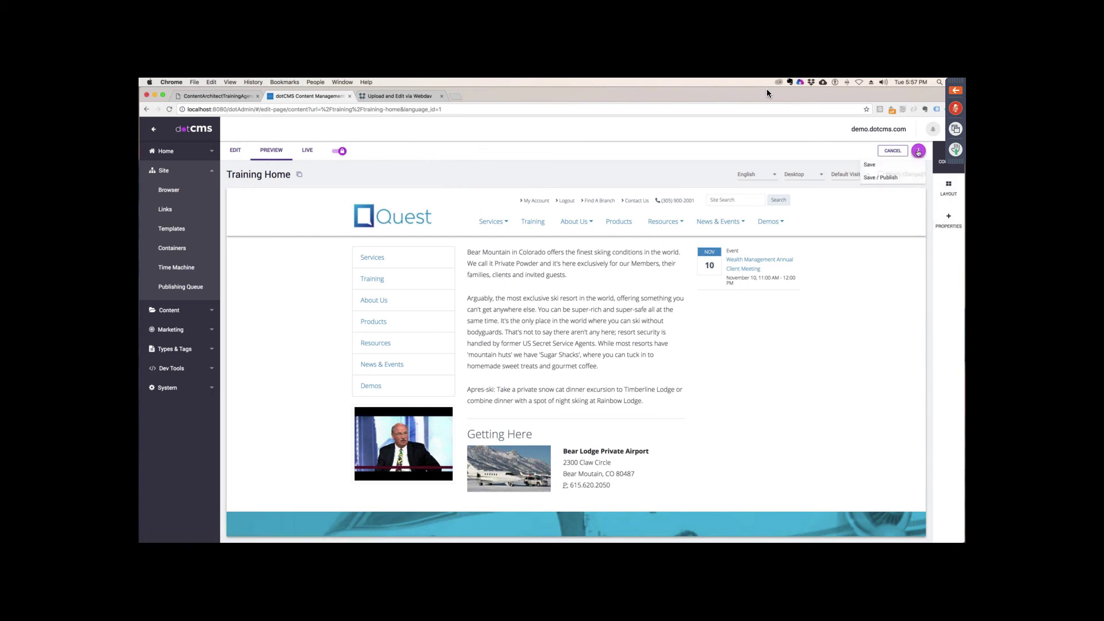
left_click(894, 184)
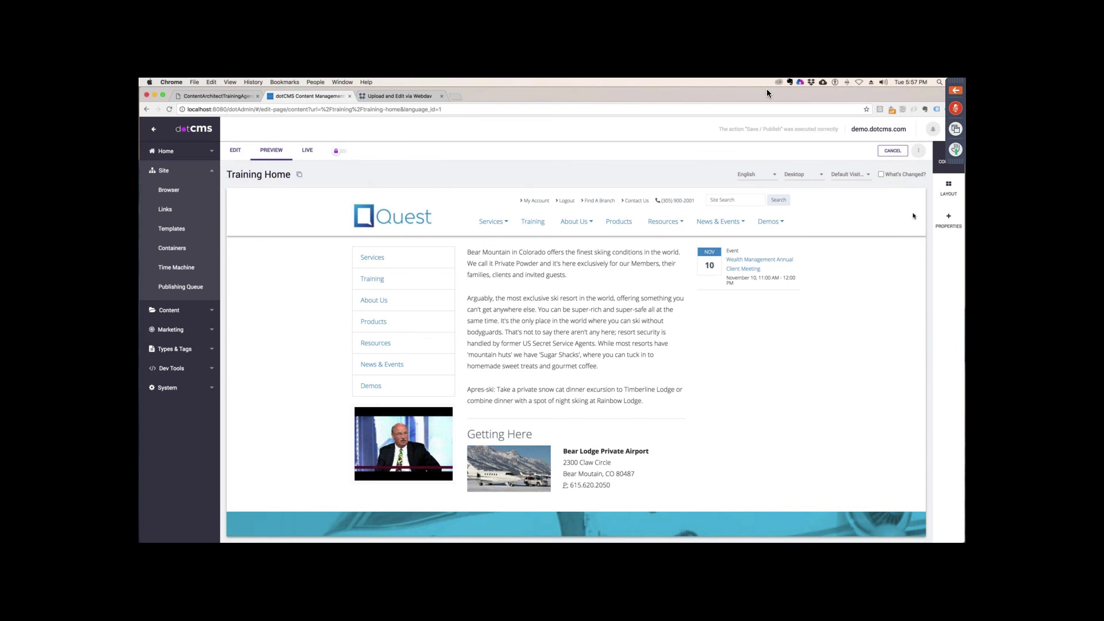
left_click(308, 151)
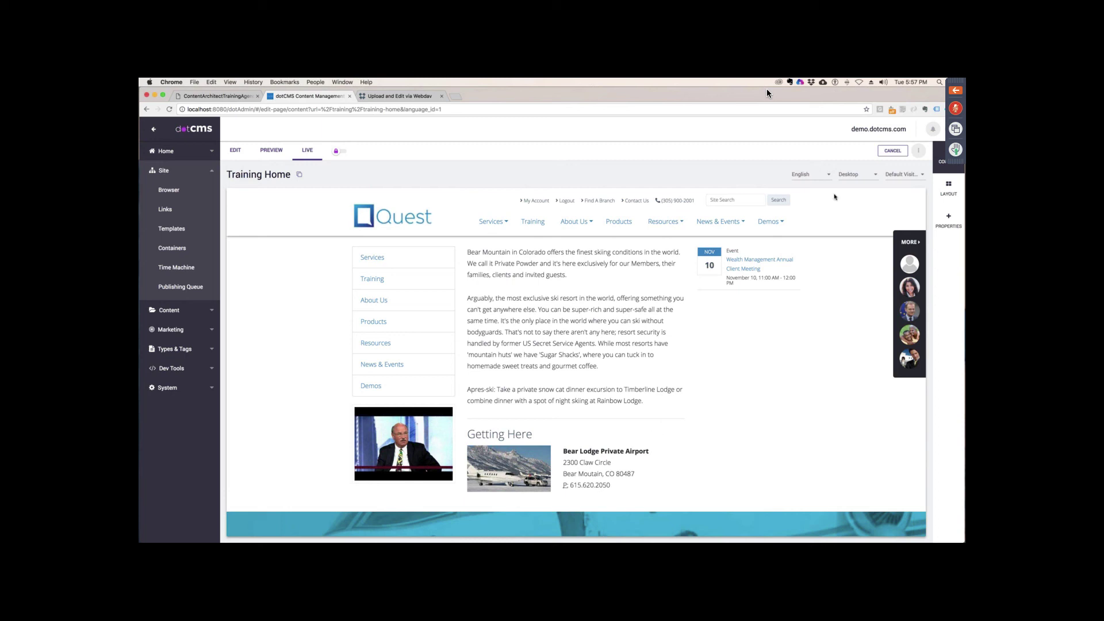
Check the page's language options and examine the live page as rendered on an Apple iPad Pro
left_click(808, 174)
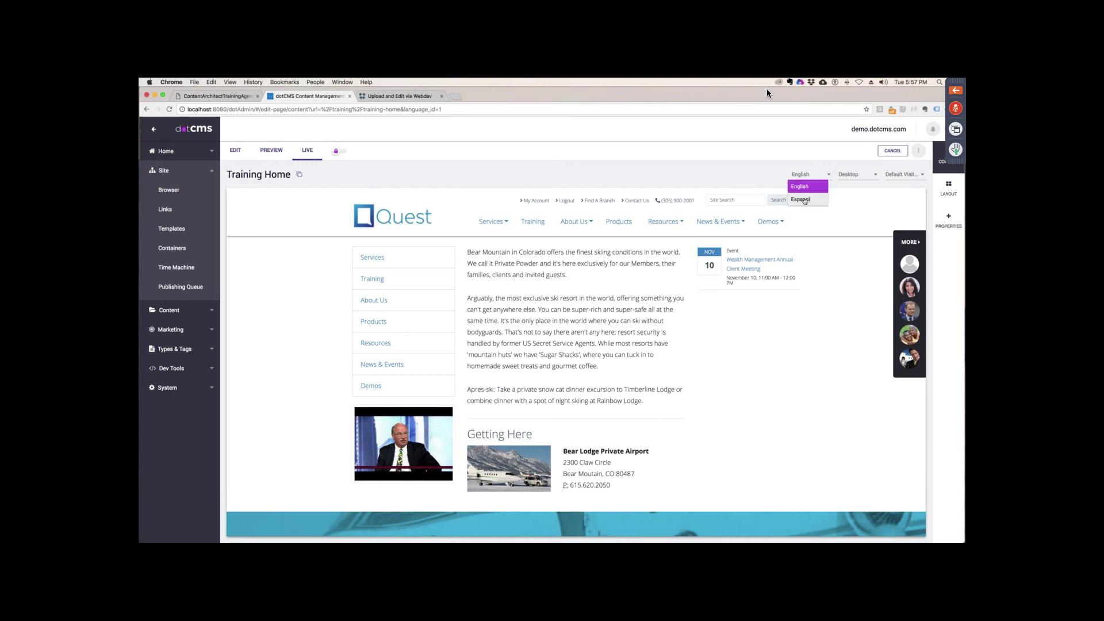
left_click(865, 178)
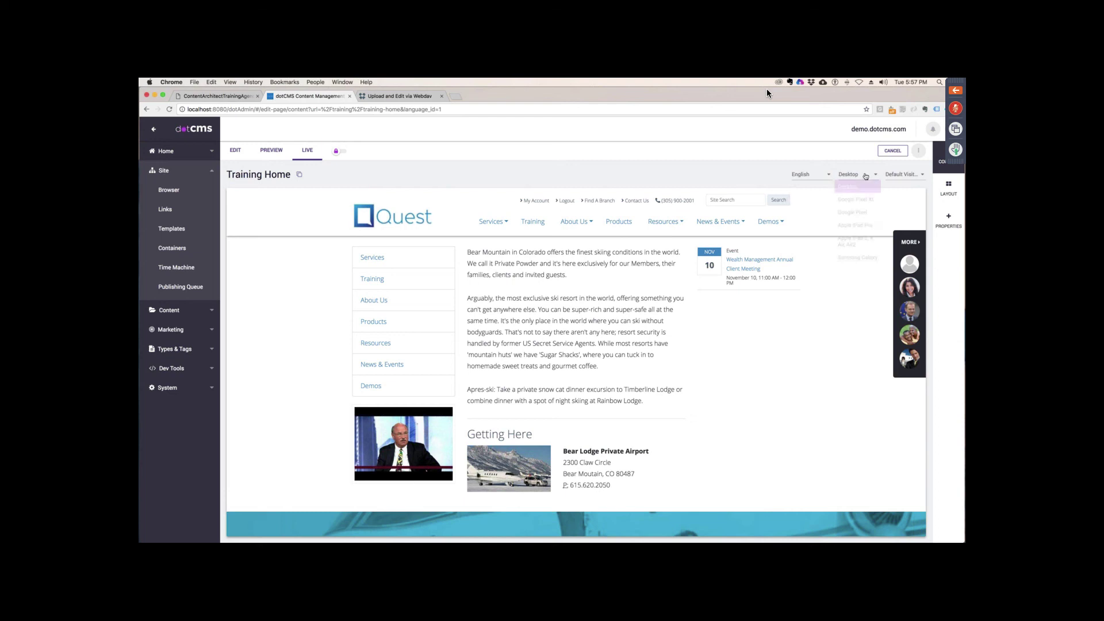
left_click(863, 225)
scroll(641, 414, "down", 5)
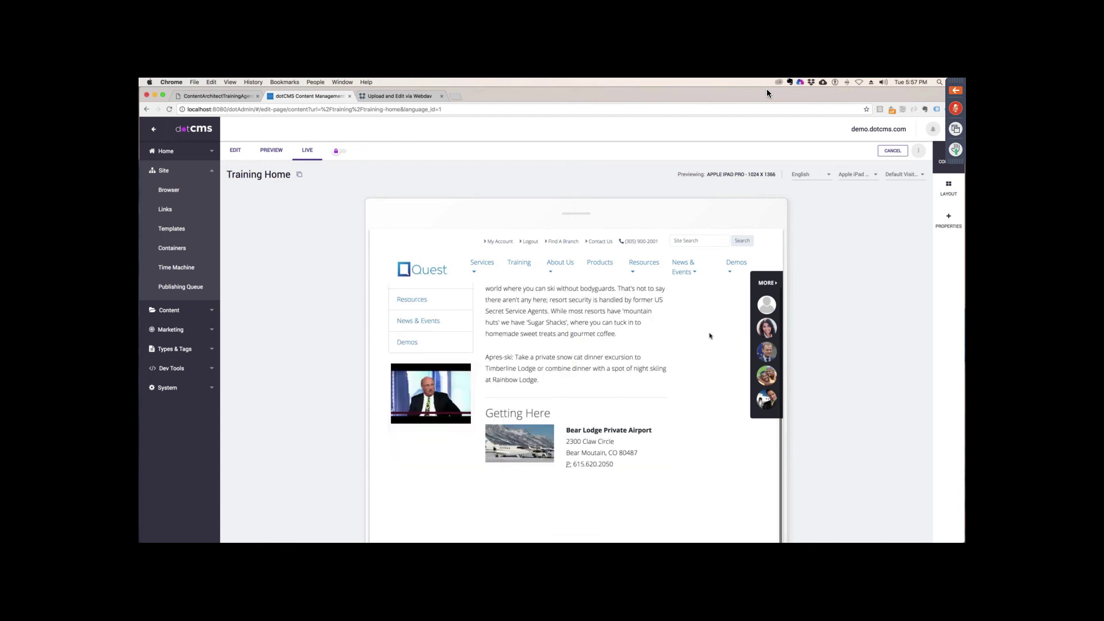
scroll(642, 416, "up", 5)
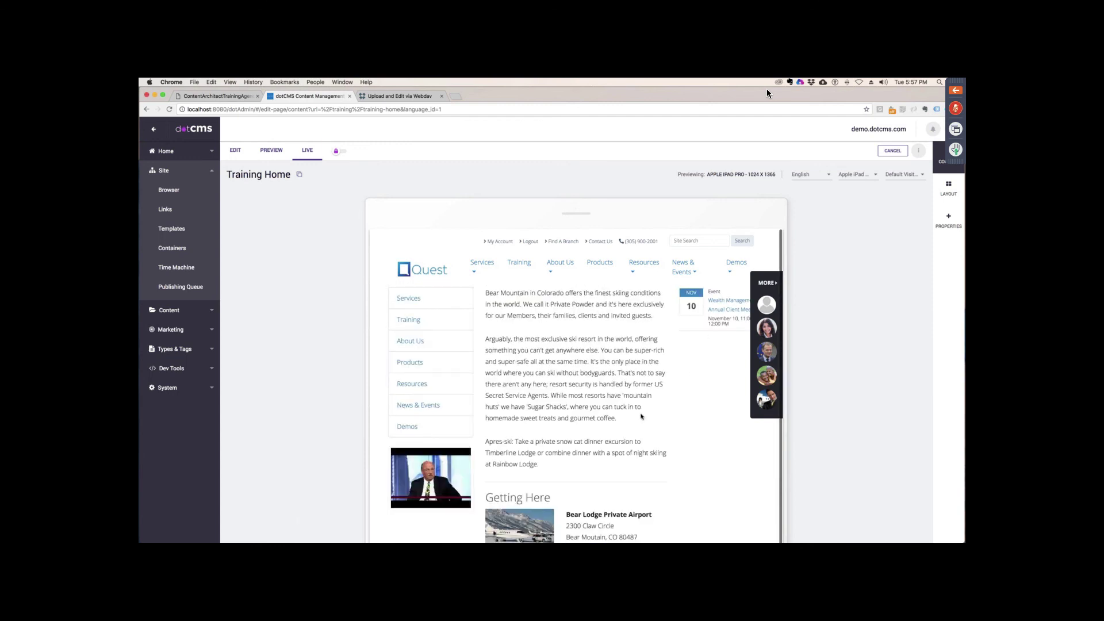
Render the live page for the Samsung Galaxy S6, test its collapsible navigation menu and examine the full mobile page
left_click(861, 174)
scroll(856, 259, "down", 5)
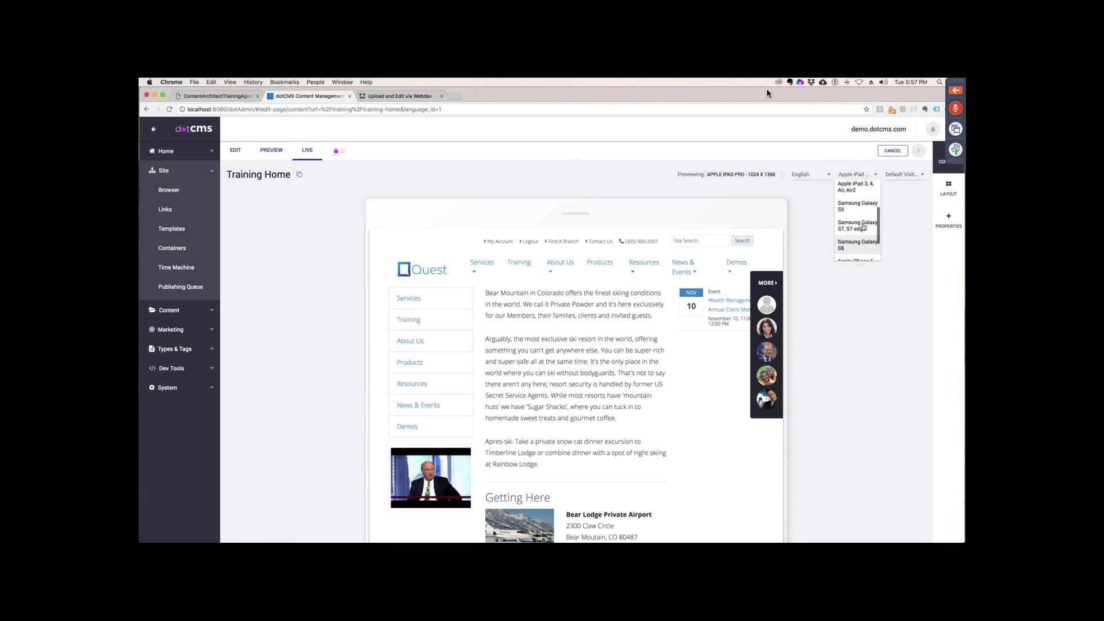
left_click(858, 246)
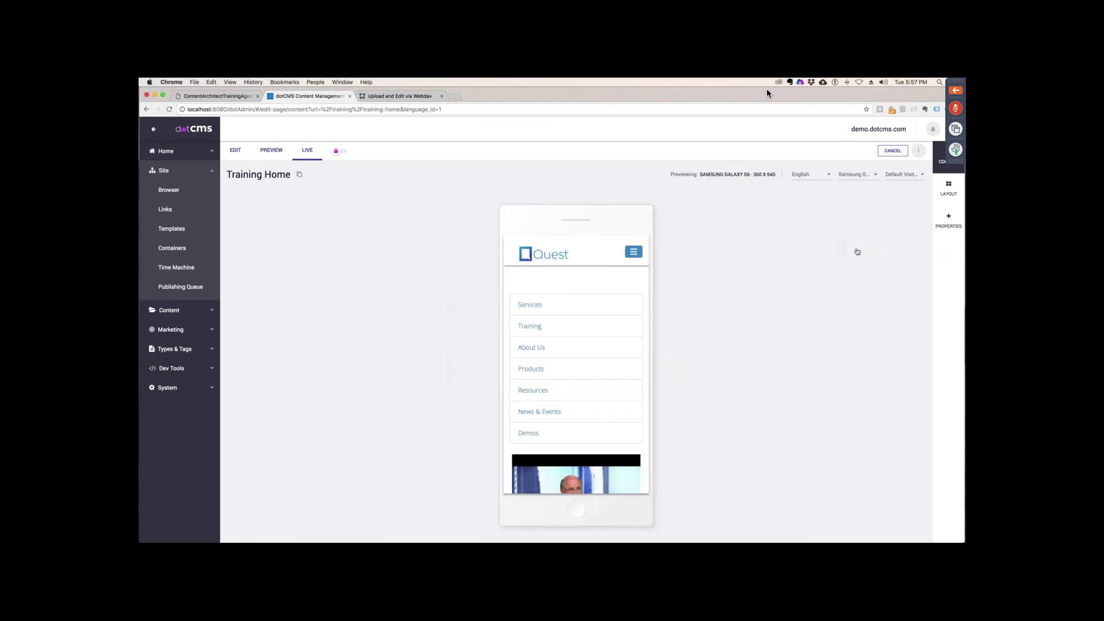
left_click(638, 252)
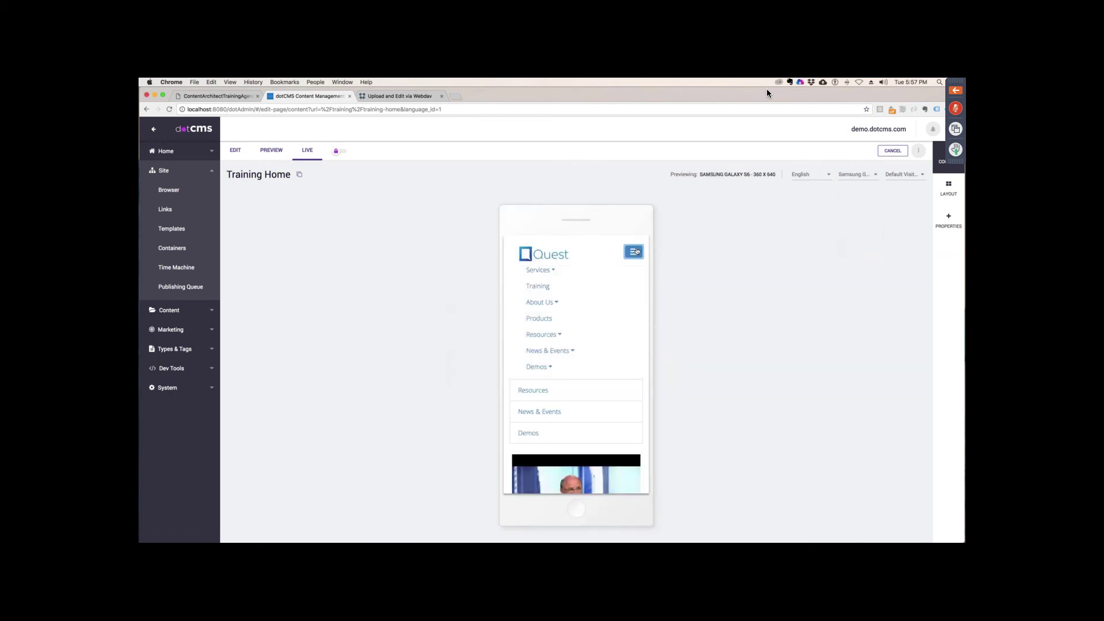
left_click(637, 252)
left_click(636, 253)
left_click(635, 255)
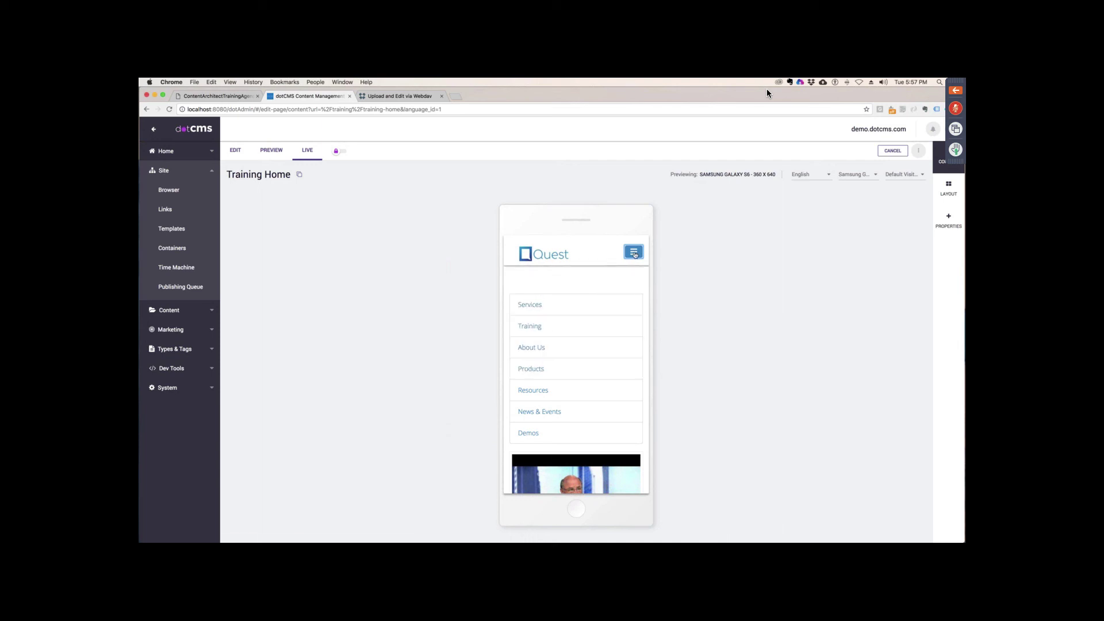
scroll(605, 317, "down", 10)
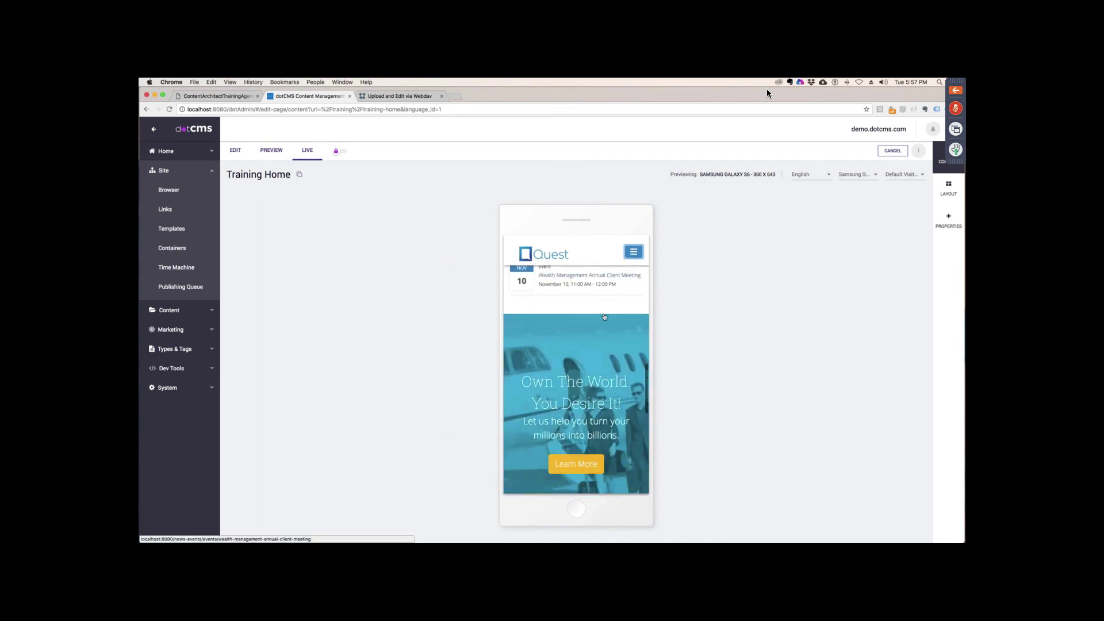
scroll(605, 317, "down", 7)
scroll(605, 316, "up", 12)
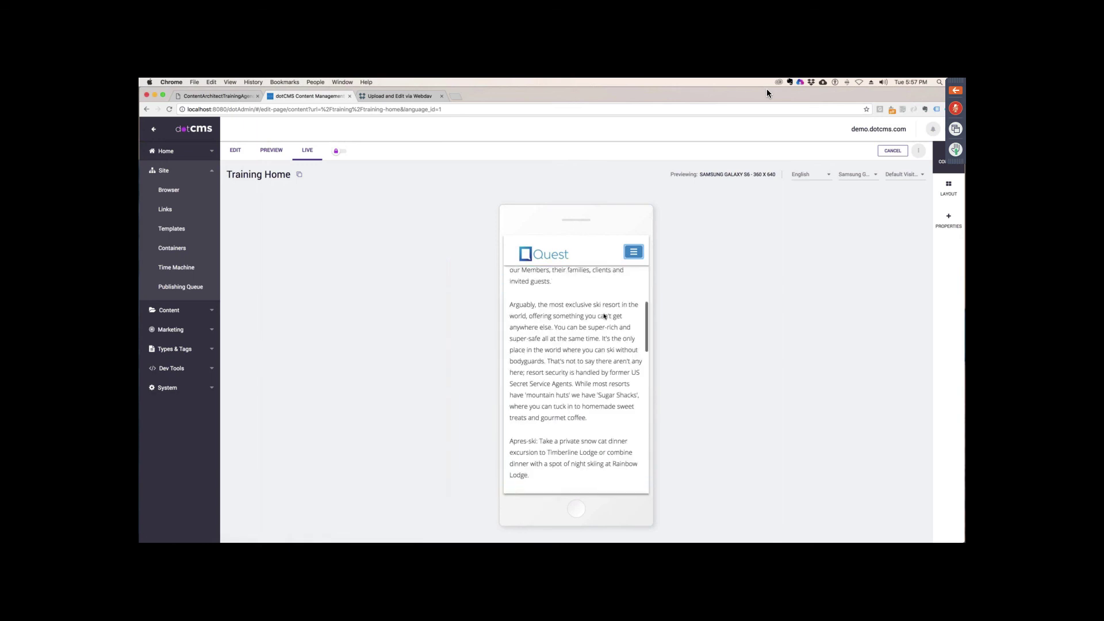
scroll(604, 317, "up", 10)
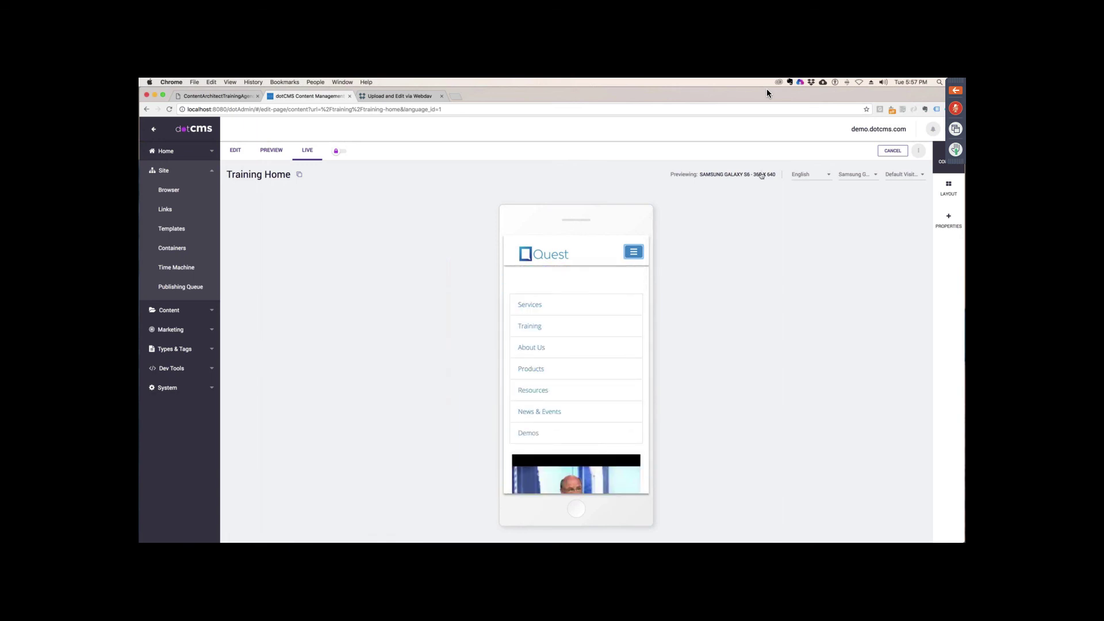
Render the live Training Home page for Desktop again and check which visitor personas it can be viewed as
left_click(857, 174)
scroll(854, 219, "up", 3)
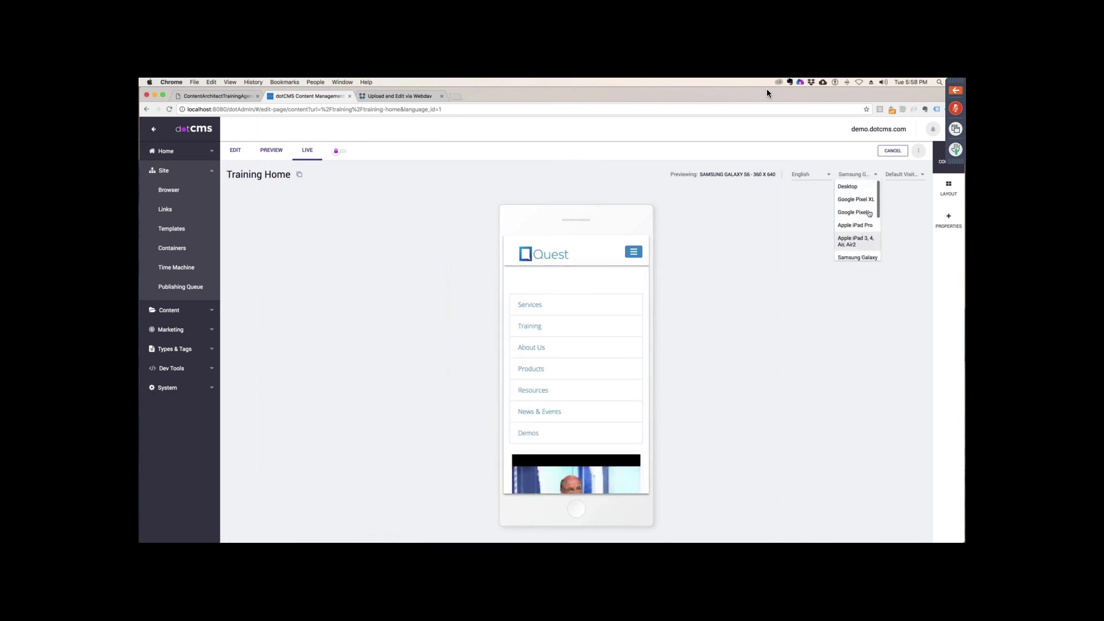
left_click(850, 187)
left_click(910, 174)
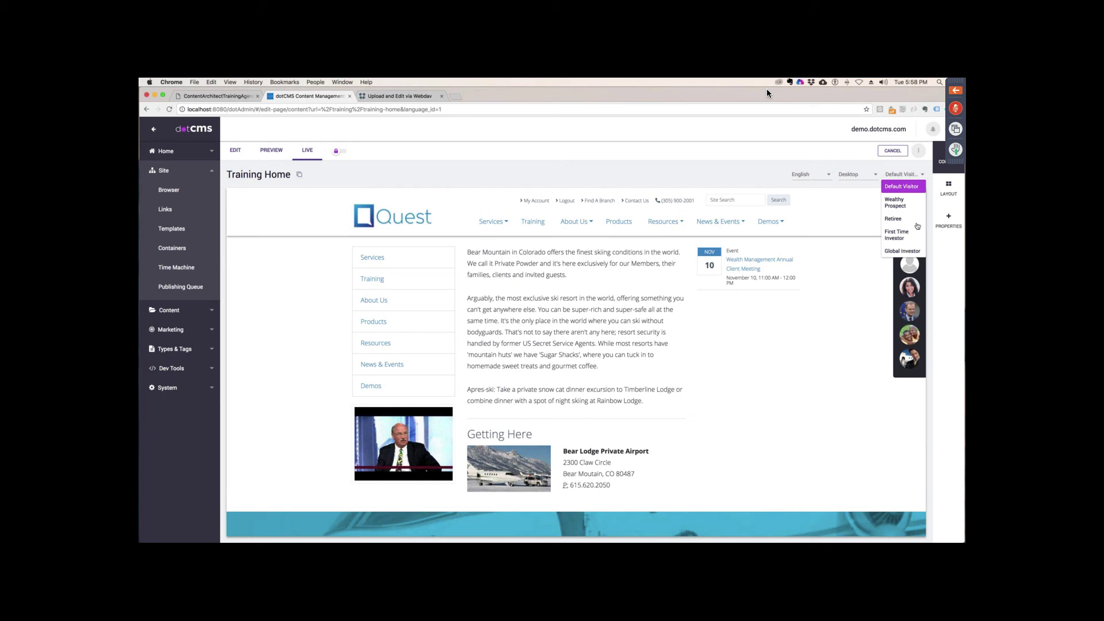
Examine the Training Home page's properties and its rules, and close them without changes
left_click(953, 221)
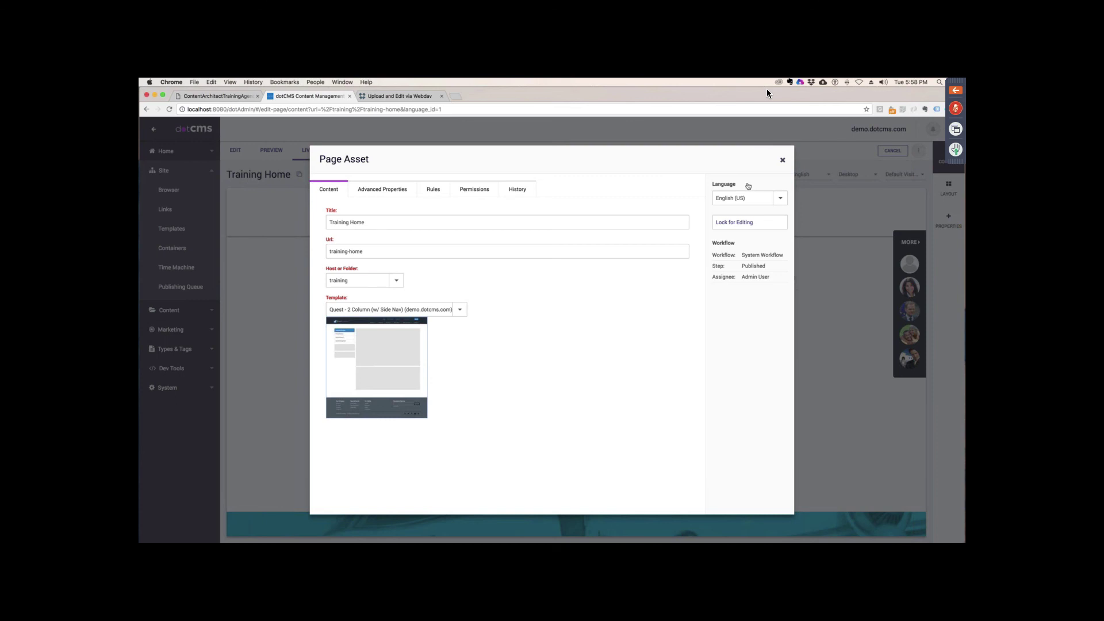
left_click(434, 190)
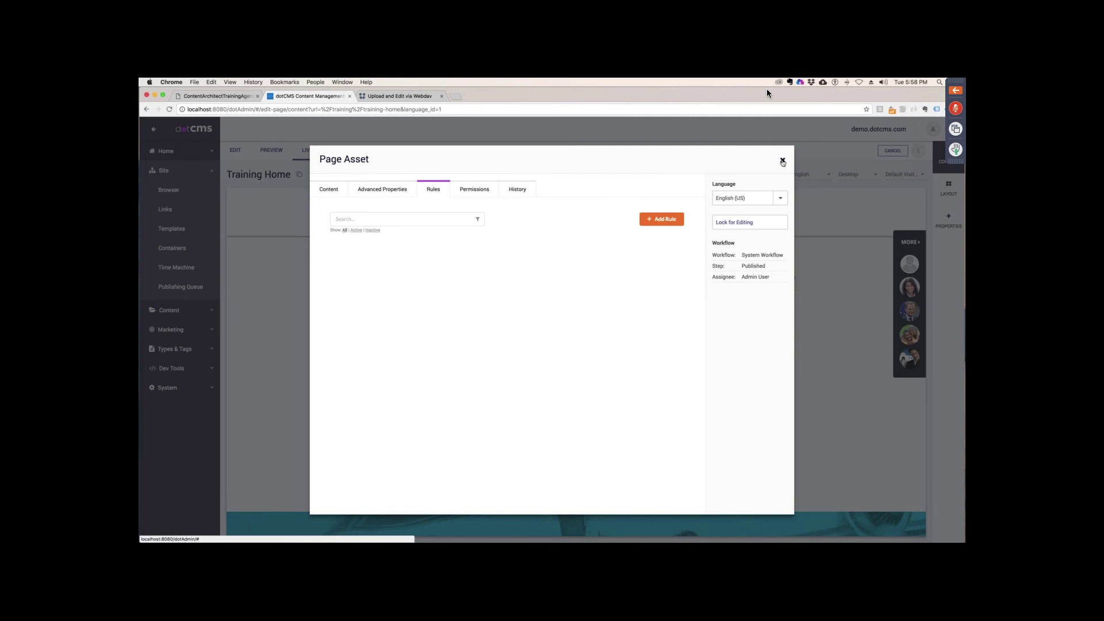
left_click(783, 162)
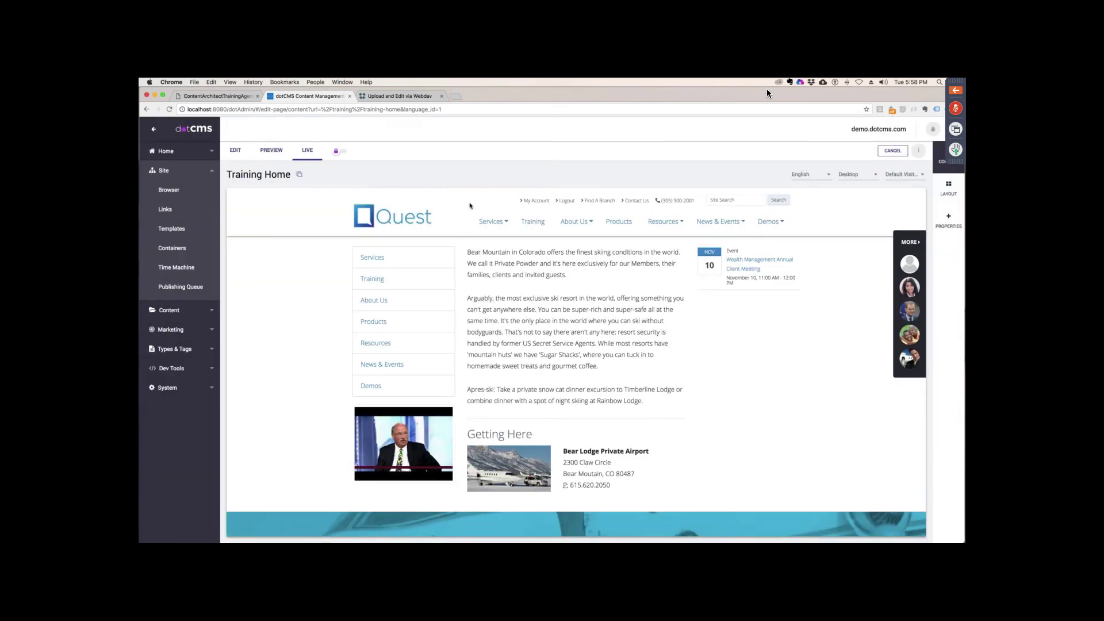
Switch to the Content Architect training agenda PDF and review the "File Asset & Page Content Types" item in Session 1
left_click(395, 96)
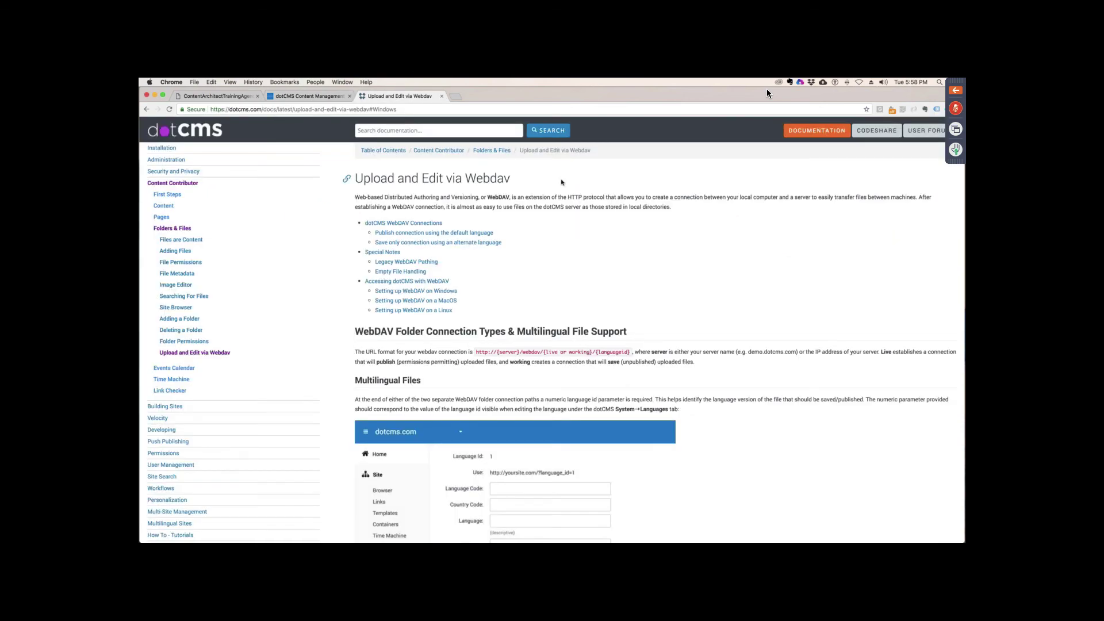
key("super+1")
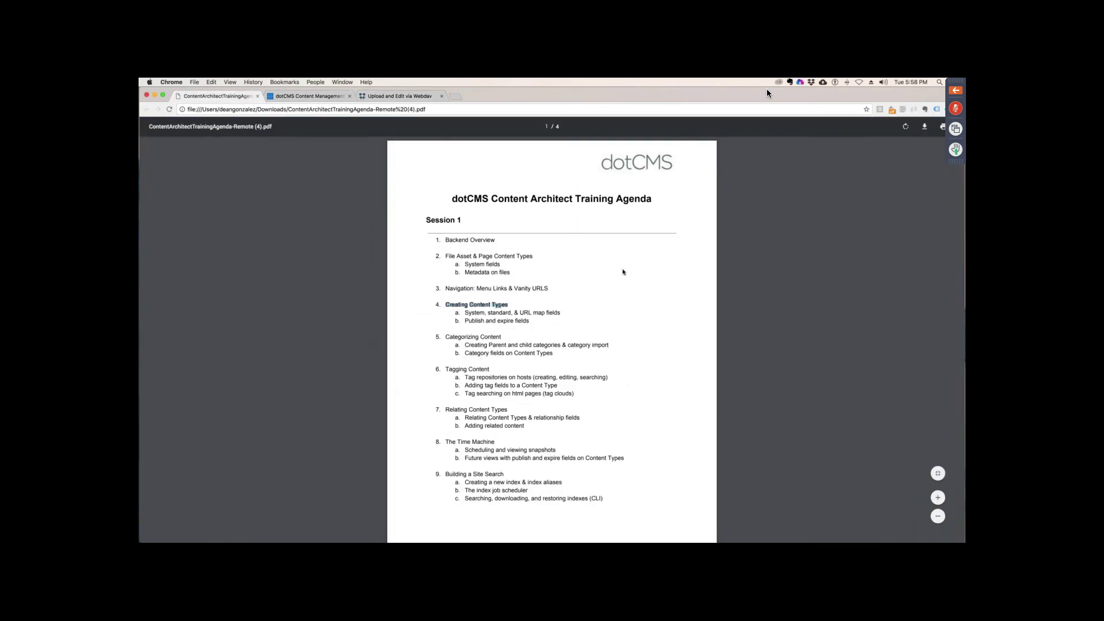
left_click_drag(534, 257, 457, 254)
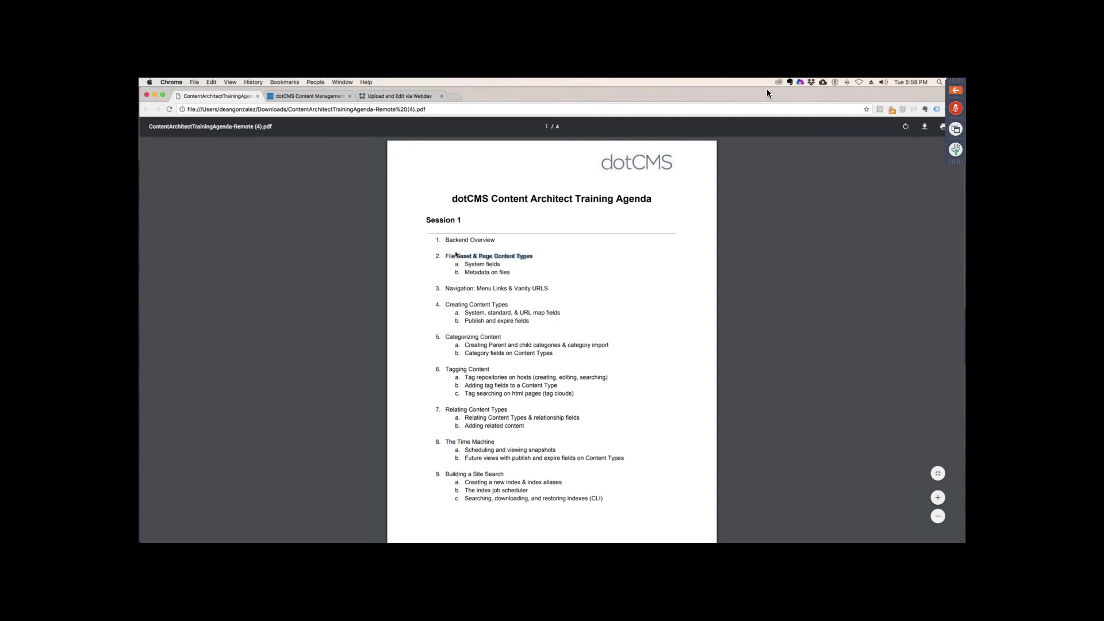
left_click(534, 277)
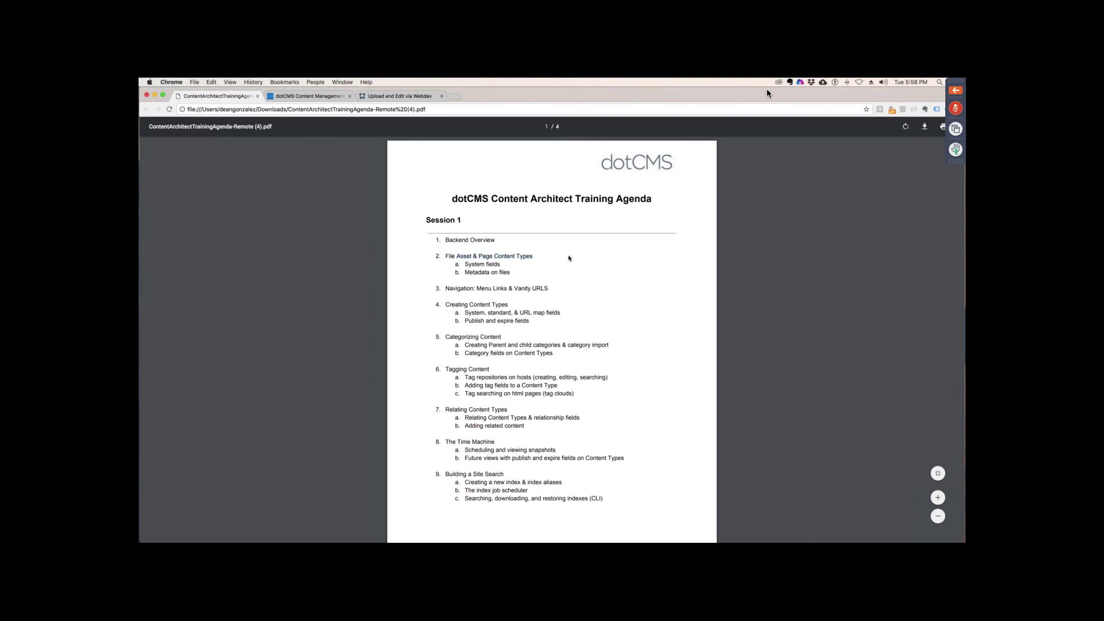